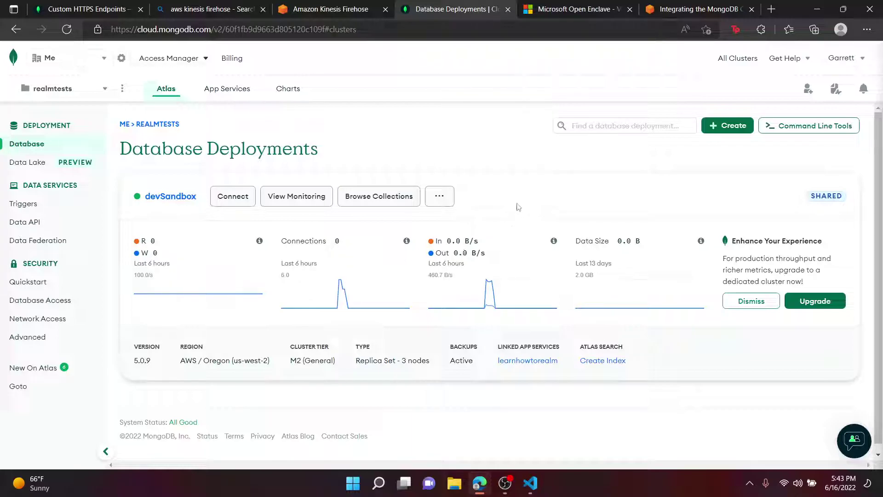
# Step: Start a new shared cluster hosted on AWS in the Oregon (us-west-2) region
pyautogui.scroll(-1, 288, 204)
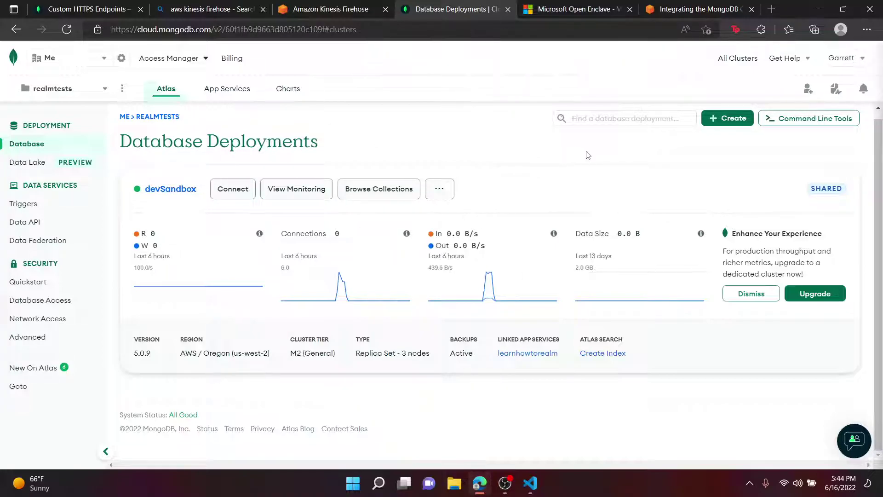
pyautogui.click(728, 122)
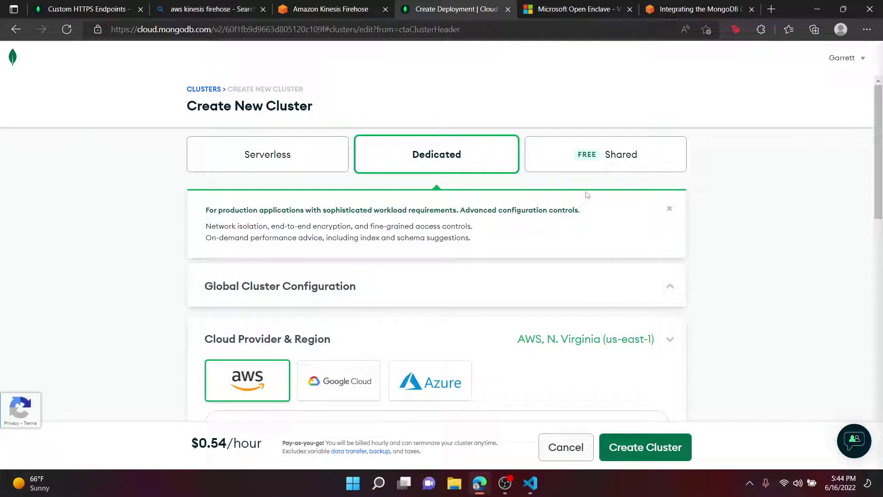
pyautogui.click(604, 166)
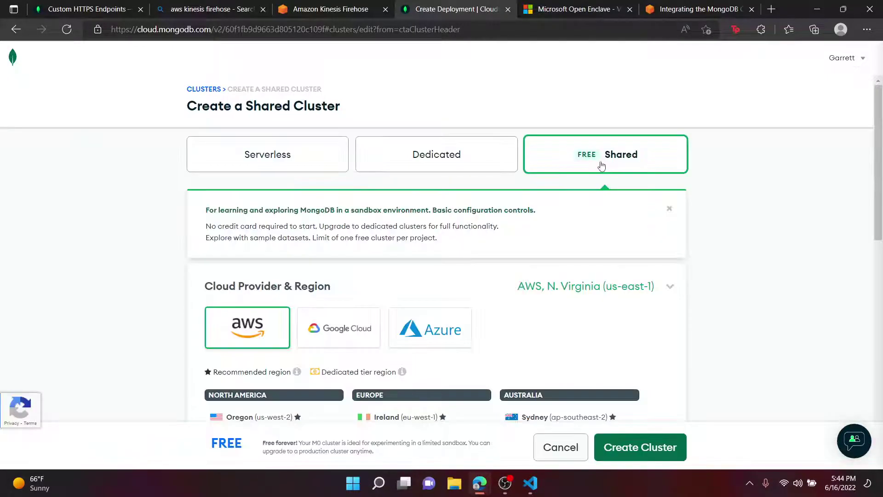
pyautogui.scroll(-3, 561, 201)
pyautogui.scroll(-5, 561, 201)
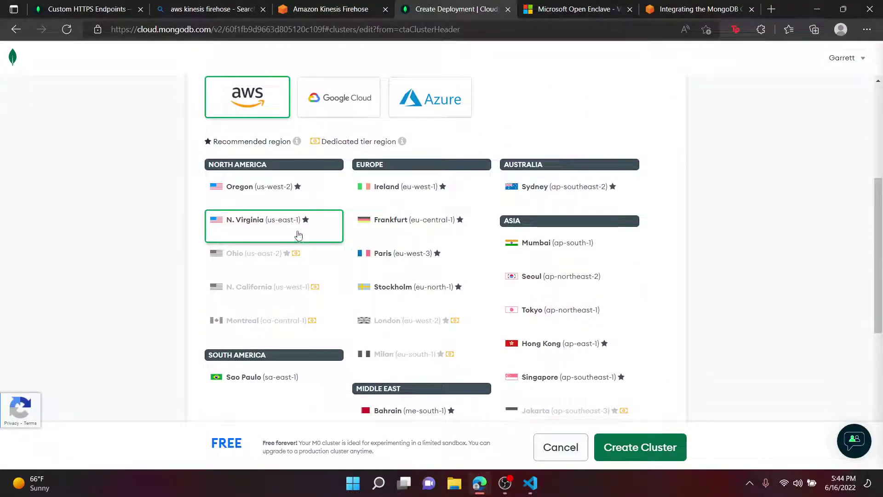
pyautogui.click(294, 201)
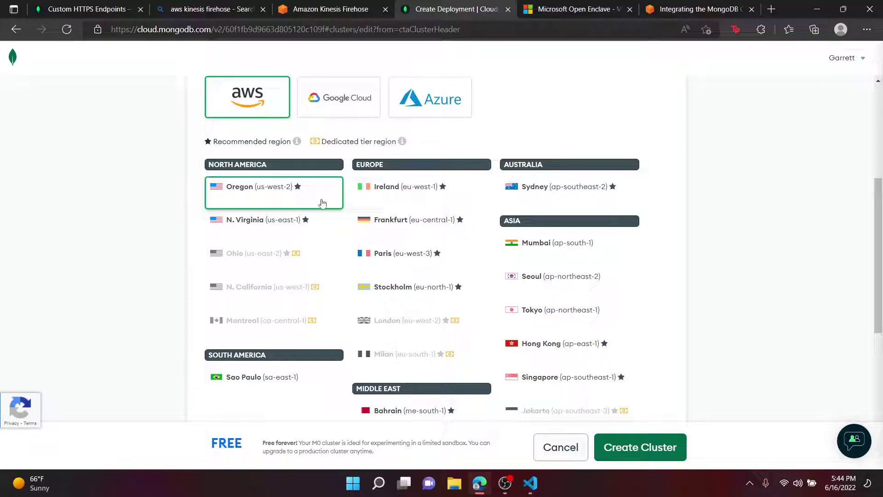
# Step: Set the cluster tier to M2 with shared RAM and 2 GB storage
pyautogui.scroll(3, 460, 212)
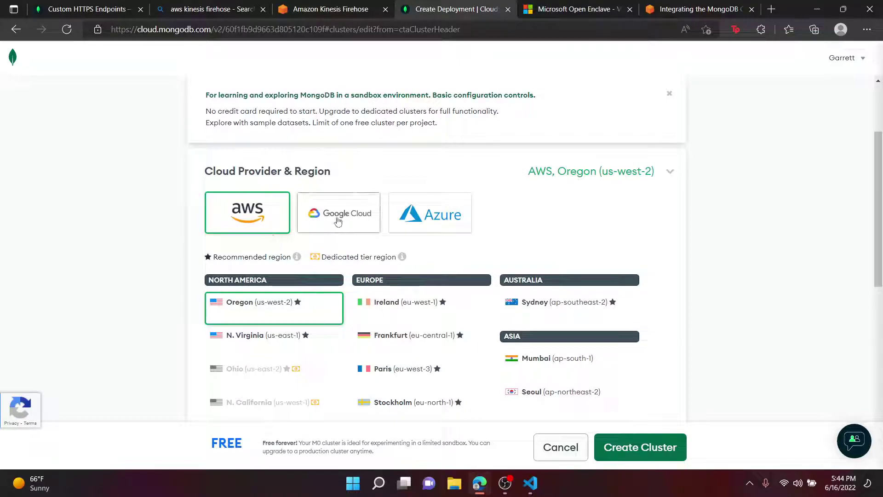
pyautogui.scroll(3, 478, 249)
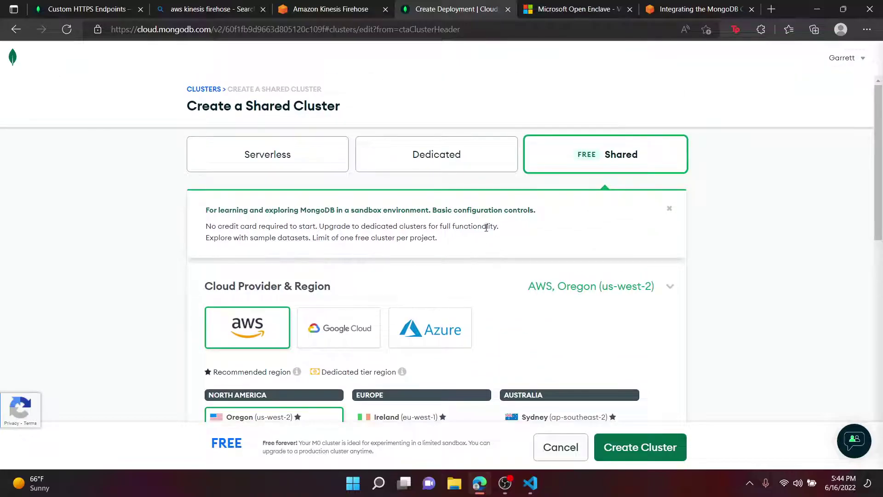
pyautogui.scroll(-6, 488, 228)
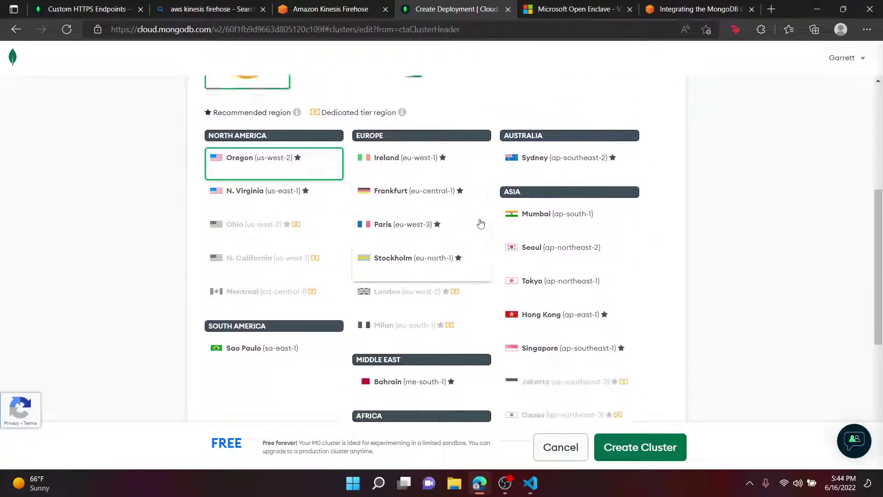
pyautogui.scroll(3, 479, 220)
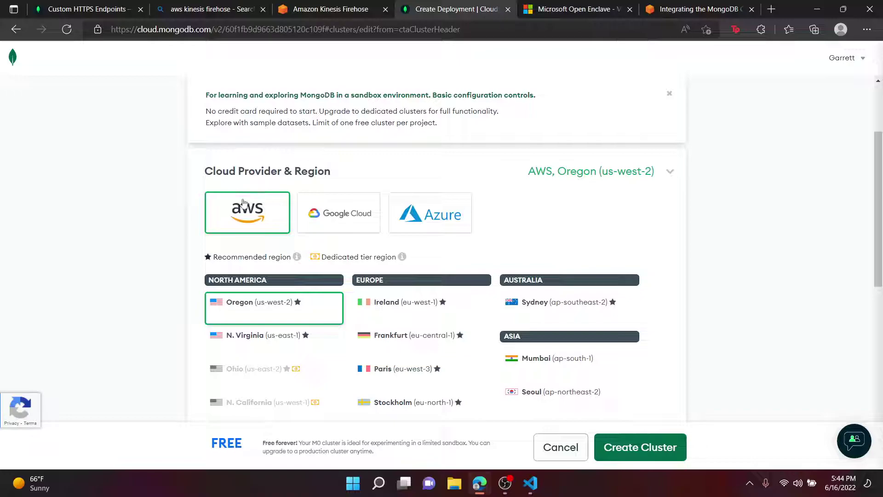
pyautogui.scroll(-1, 141, 220)
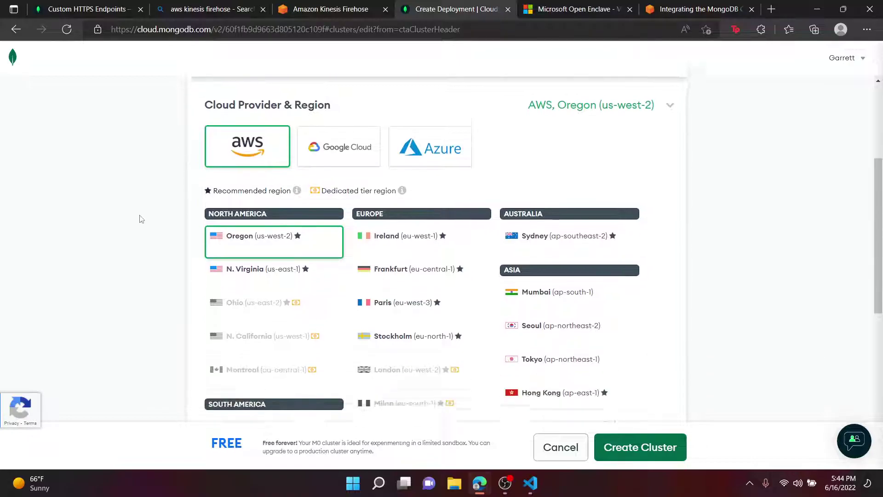
pyautogui.scroll(-5, 142, 220)
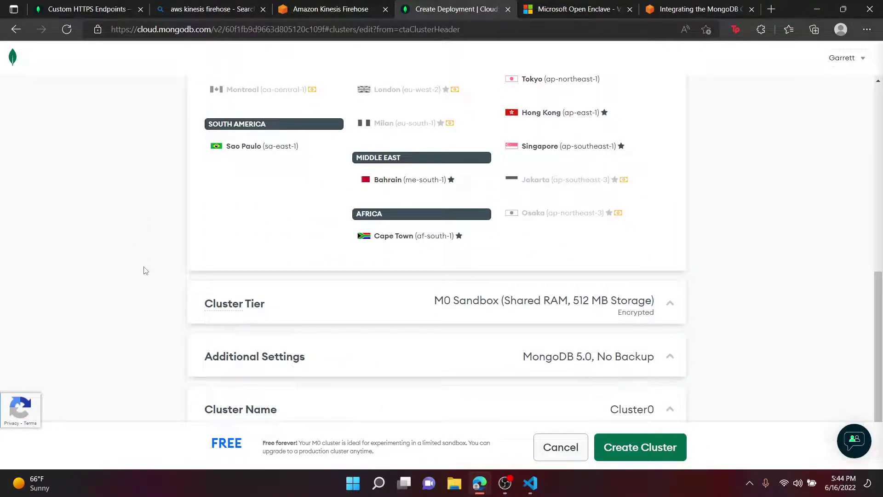
pyautogui.scroll(-1, 154, 258)
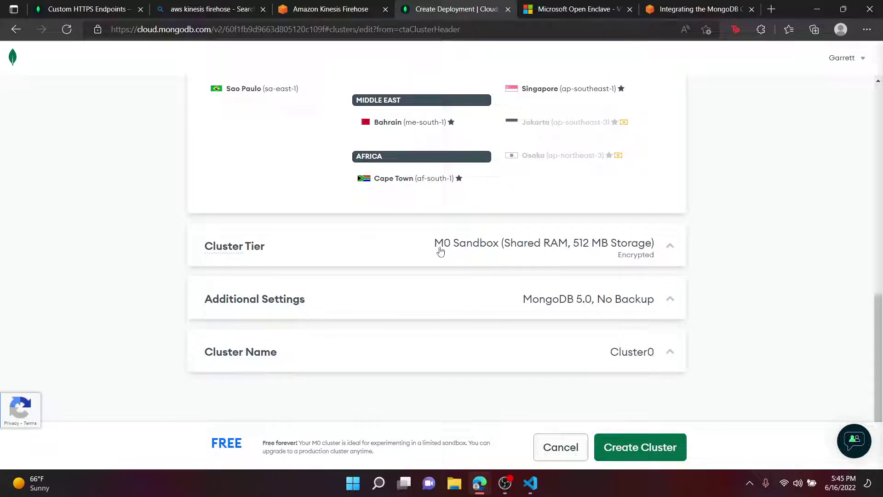
pyautogui.click(634, 253)
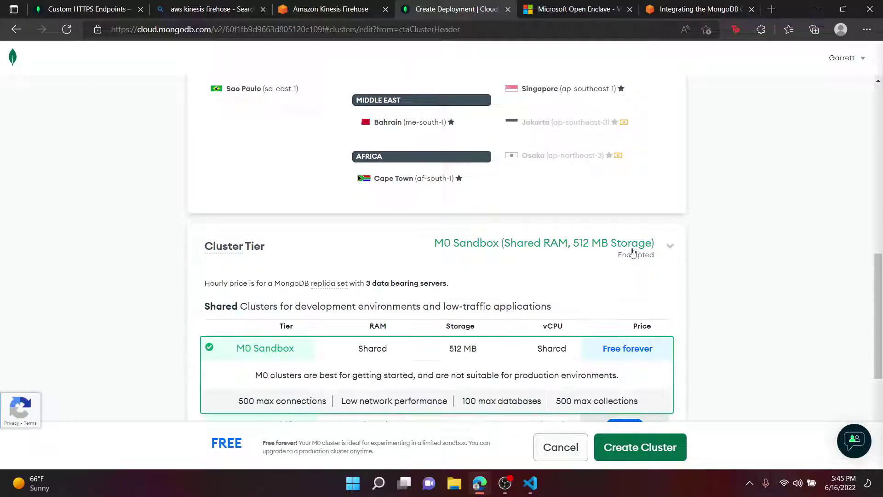
pyautogui.scroll(-3, 435, 299)
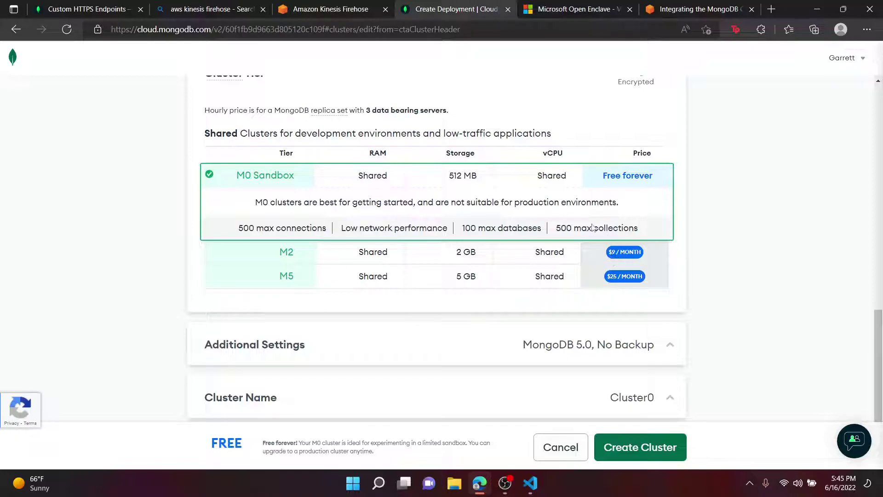
pyautogui.scroll(2, 441, 240)
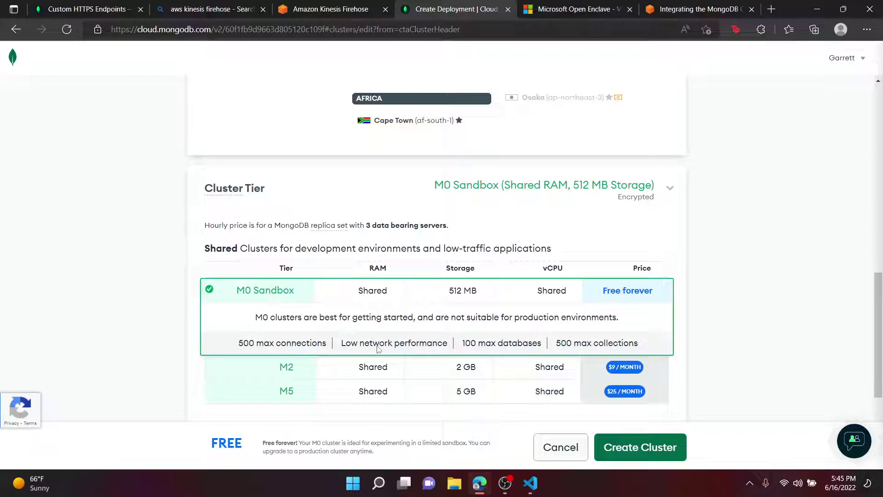
pyautogui.scroll(-1, 442, 379)
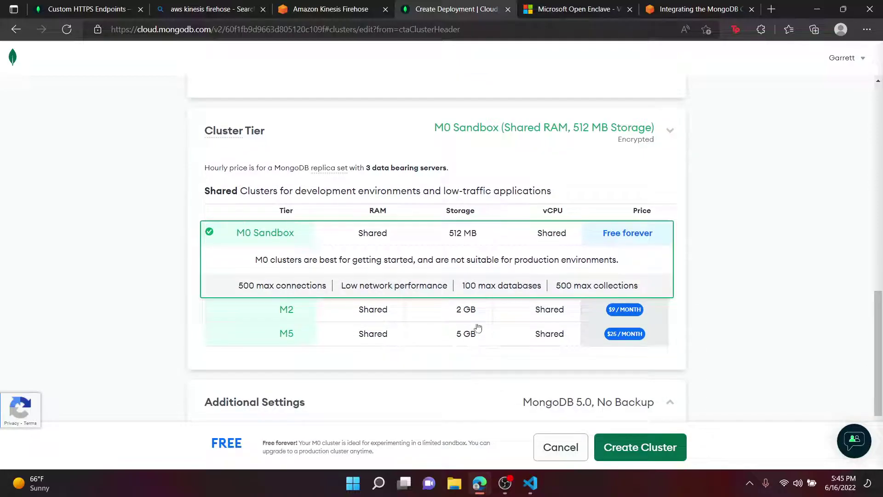
pyautogui.click(626, 313)
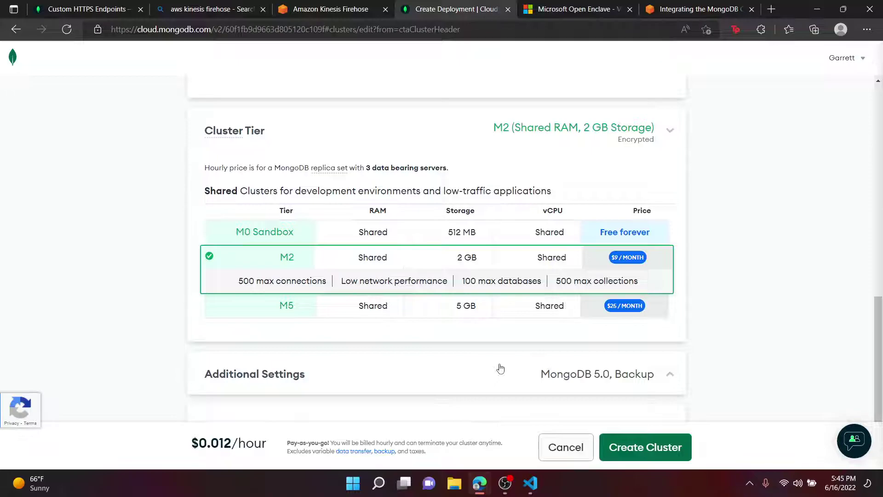
# Step: Expand the cluster's additional settings and review the backup option
pyautogui.scroll(-1, 500, 367)
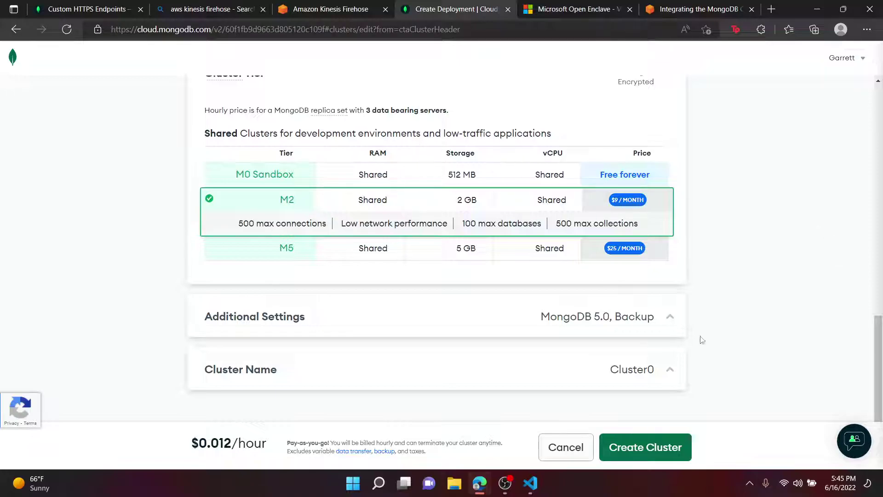
pyautogui.scroll(-1, 714, 327)
pyautogui.click(505, 305)
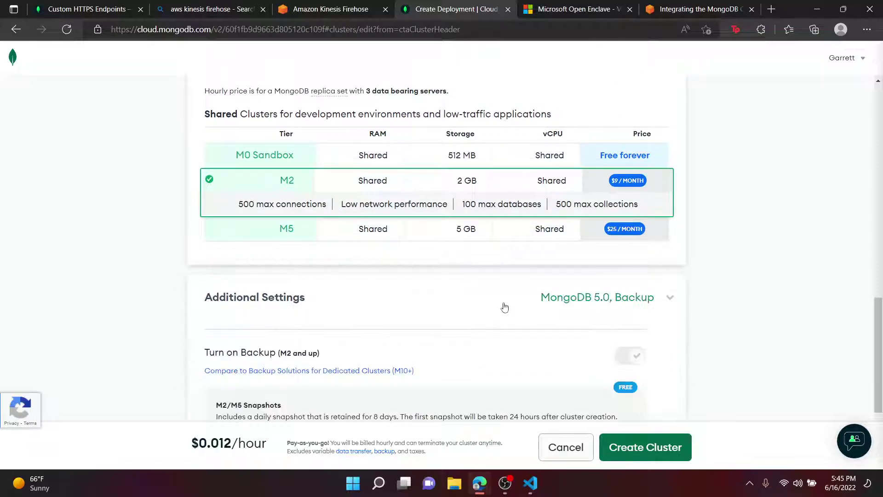
pyautogui.scroll(-2, 483, 329)
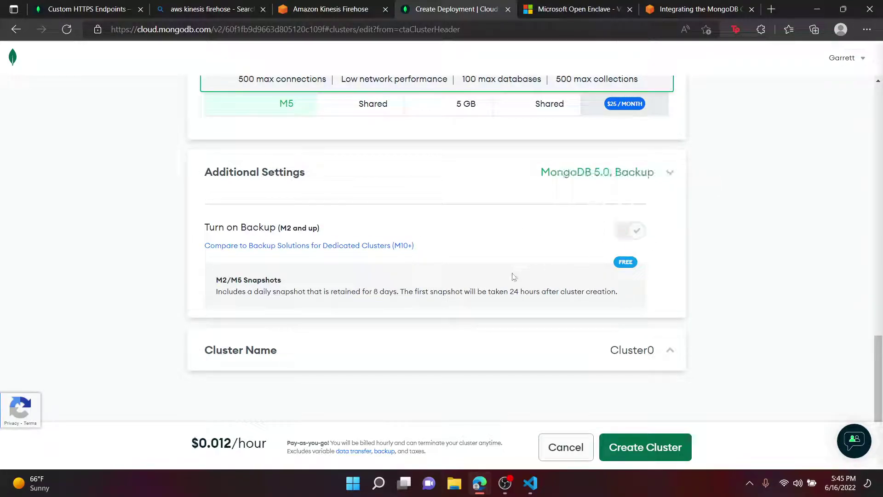
# Step: Replace the default cluster name with learnhowtorealmv2
pyautogui.click(472, 353)
pyautogui.doubleClick(510, 315)
pyautogui.press('BackSpace')
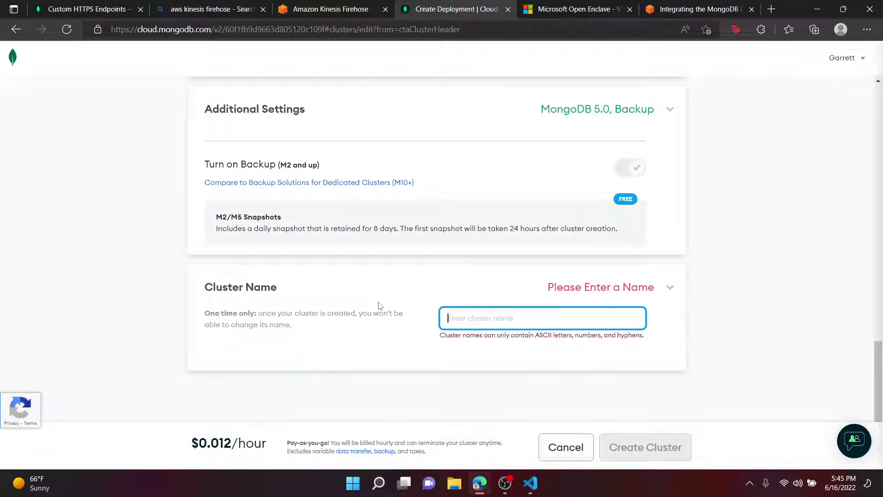
pyautogui.write('learnhow')
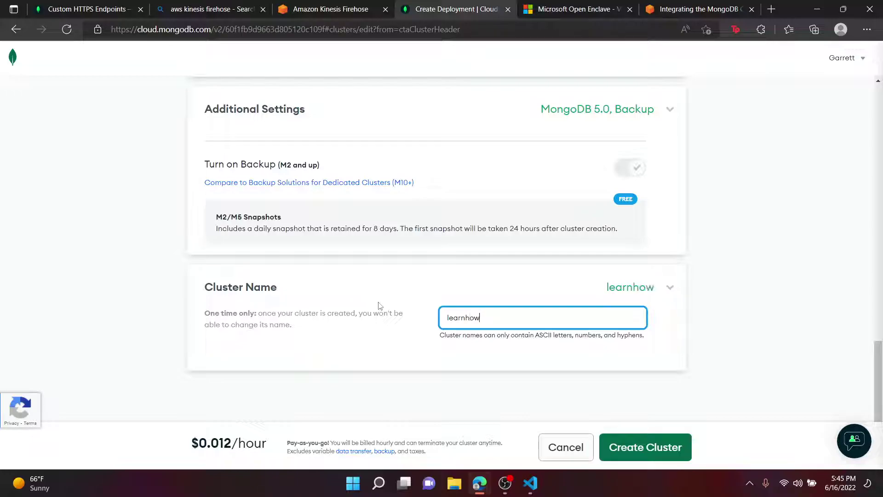
pyautogui.write('toreal')
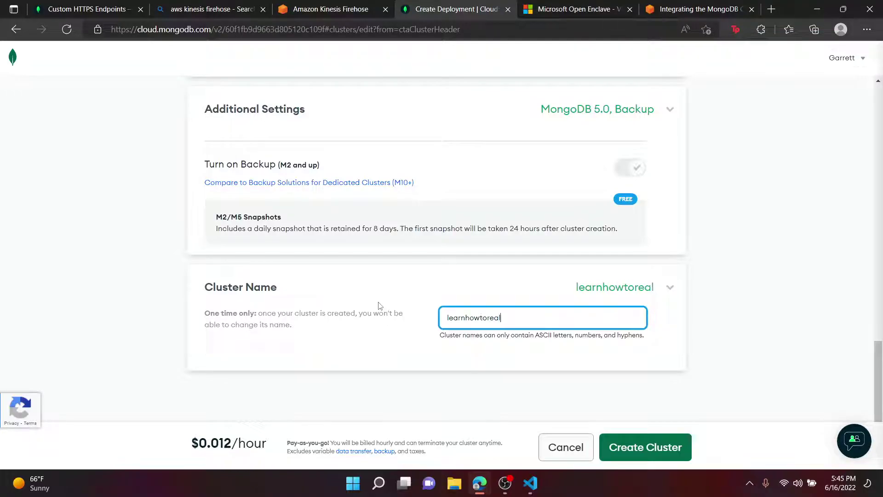
pyautogui.write('mv2')
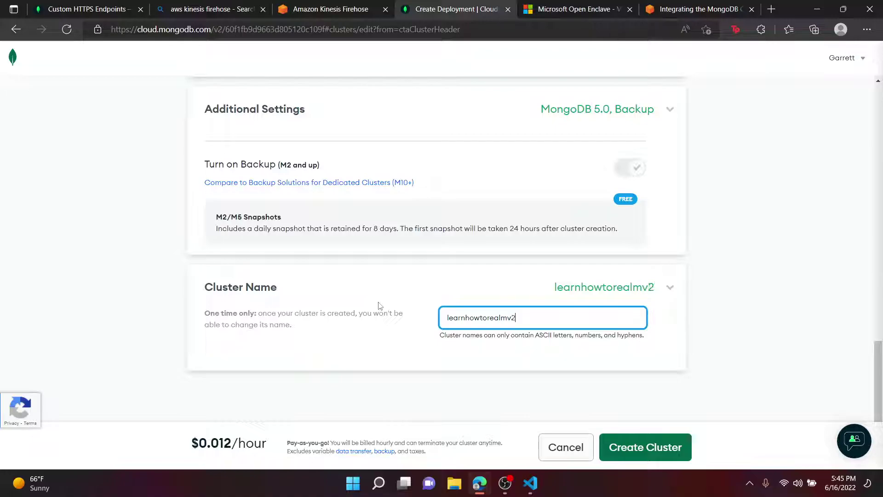
# Step: Copy the cluster name to the clipboard and create the cluster
pyautogui.moveTo(530, 319); pyautogui.dragTo(424, 313)
pyautogui.hotkey('ctrl', 'c')
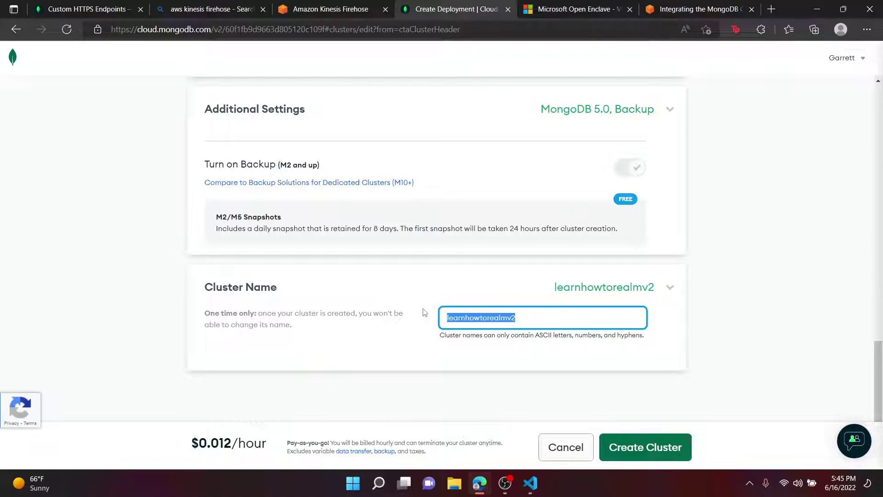
pyautogui.click(416, 313)
pyautogui.click(644, 449)
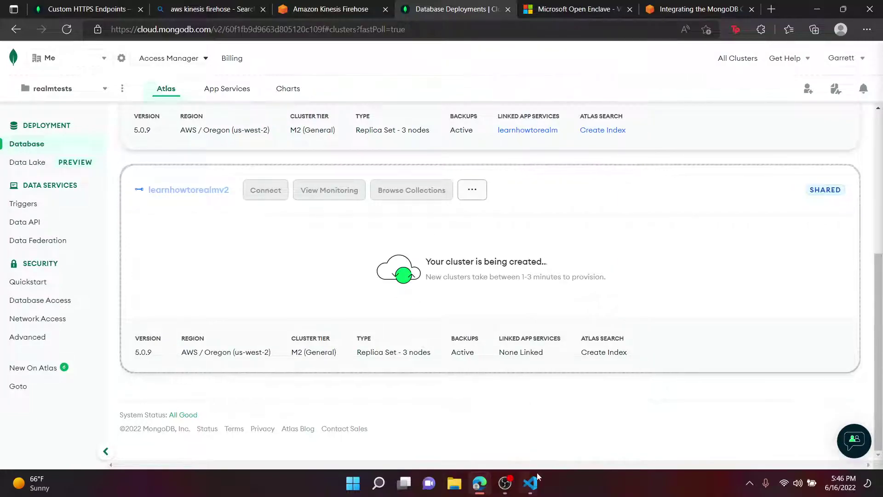
# Step: Switch to Visual Studio Code and paste learnhowtorealmv2 after DATABASE NAME on line 25 of awsfirehosetoatlas.js
pyautogui.click(530, 483)
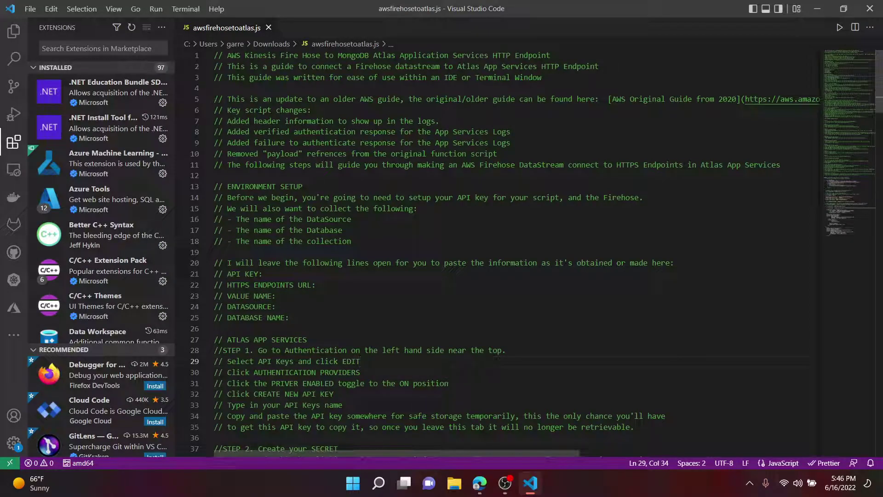
pyautogui.click(321, 318)
pyautogui.hotkey('ctrl', 'v')
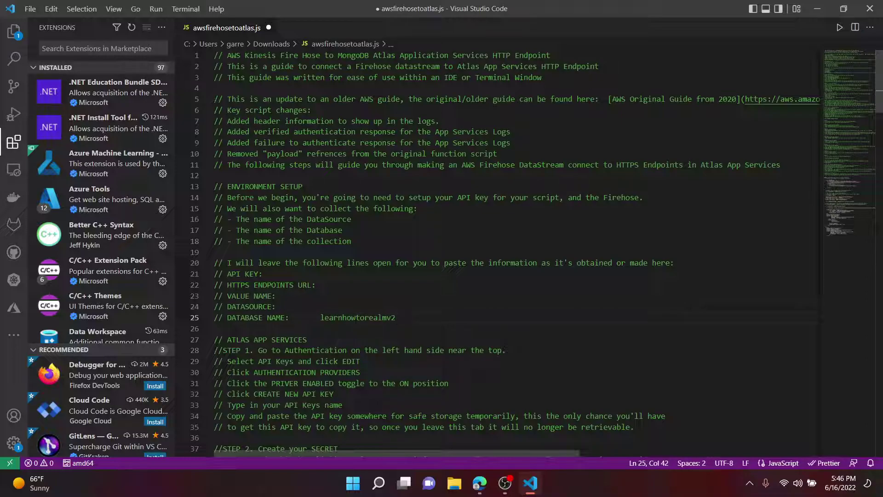
# Step: Read through the guide's environment setup notes and the numbered Atlas App Services steps
pyautogui.scroll(-20, 295, 121)
pyautogui.scroll(12, 337, 231)
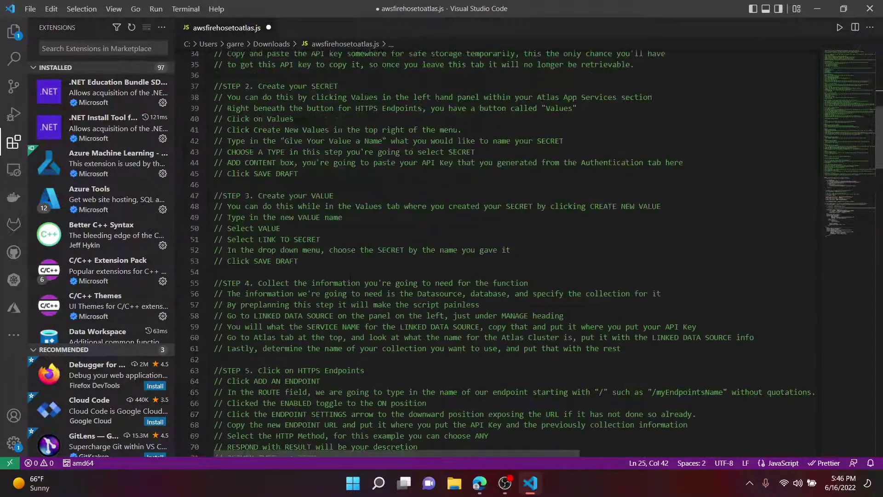
pyautogui.scroll(11, 351, 274)
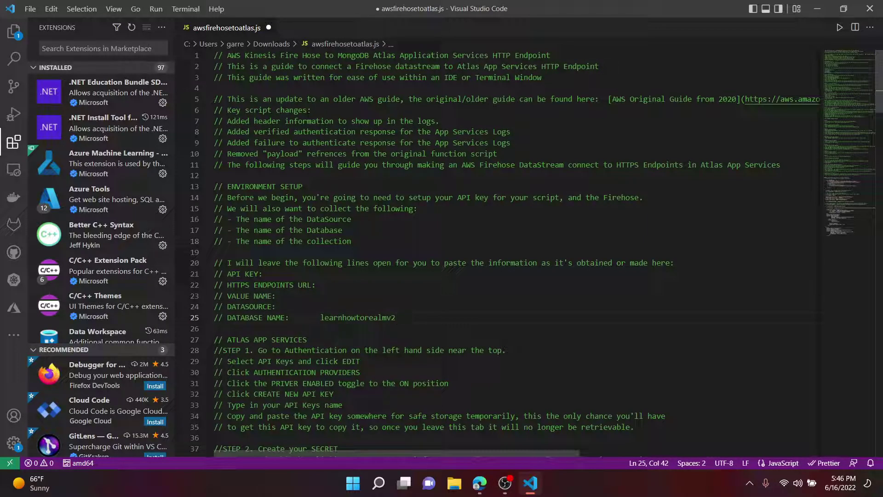
pyautogui.click(316, 165)
pyautogui.moveTo(219, 186); pyautogui.dragTo(644, 197)
pyautogui.click(644, 197)
pyautogui.scroll(-20, 504, 253)
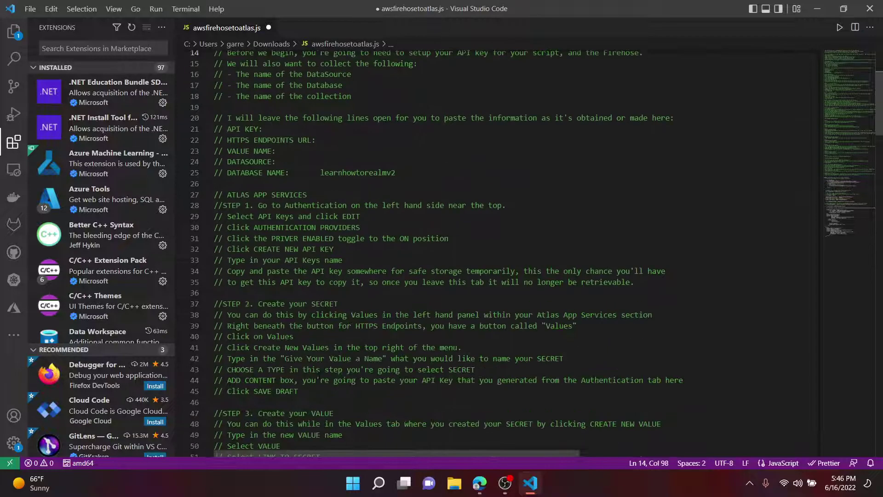
pyautogui.scroll(20, 504, 253)
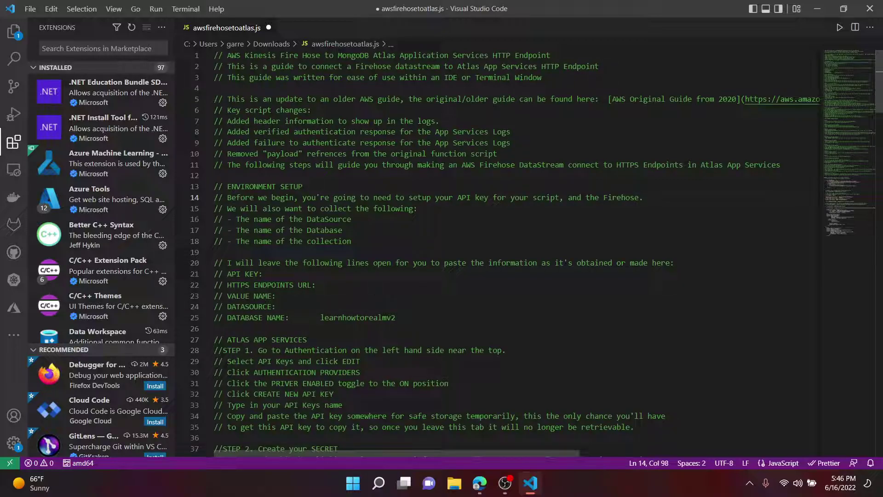
# Step: Switch back to MongoDB Atlas in the browser, reload the deployments page and check the creation status of learnhowtorealmv2
pyautogui.hotkey('alt', 'Tab')
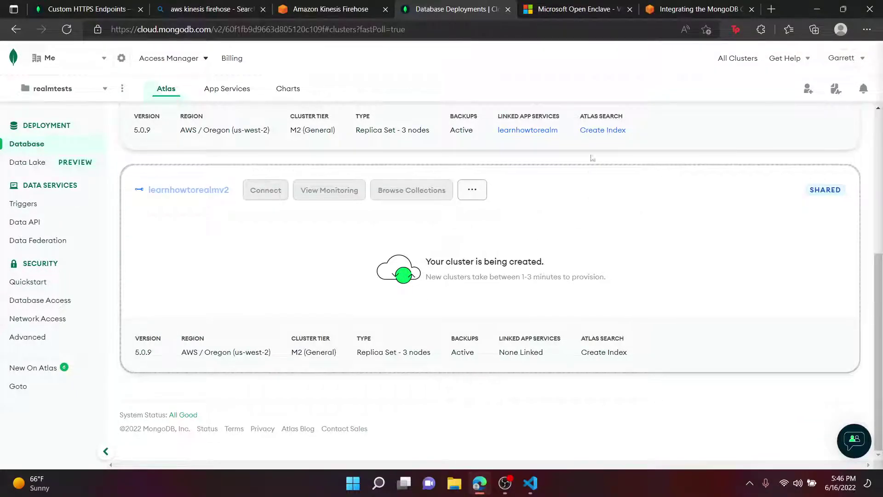
pyautogui.click(69, 36)
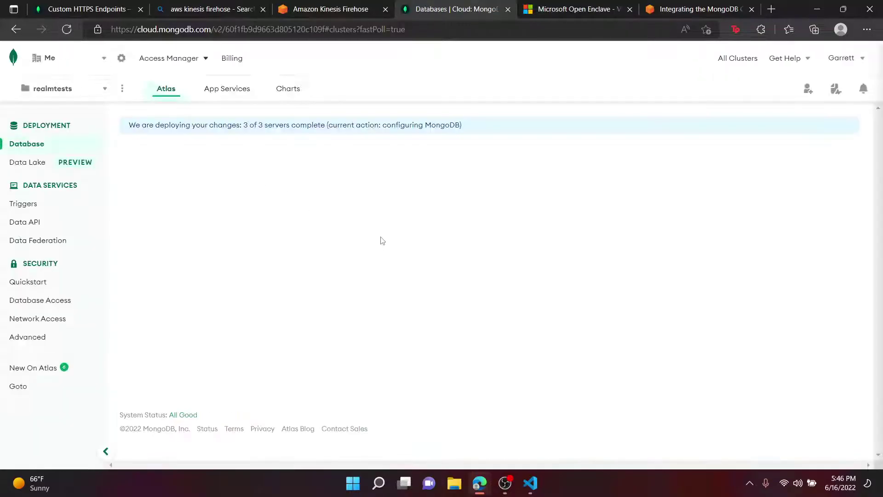
pyautogui.scroll(-5, 457, 302)
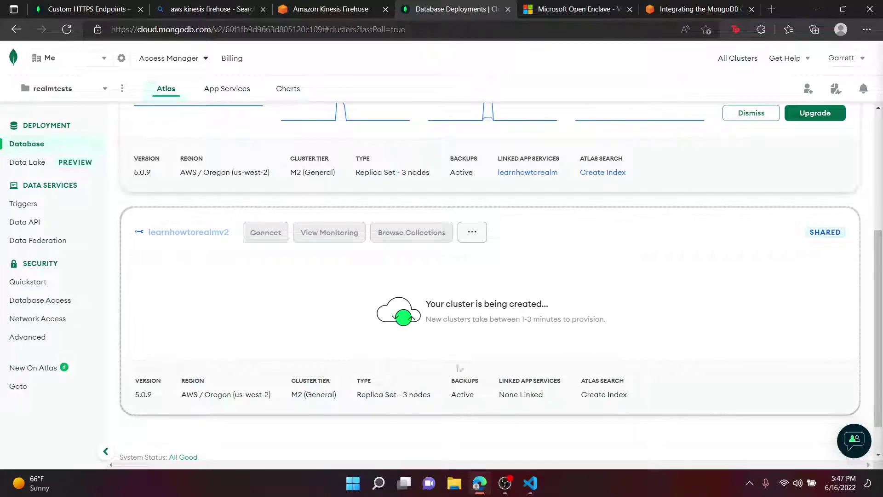
# Step: Watch the database deployments page to check whether the learnhowtorealmv2 cluster has finished provisioning
pyautogui.scroll(1, 485, 328)
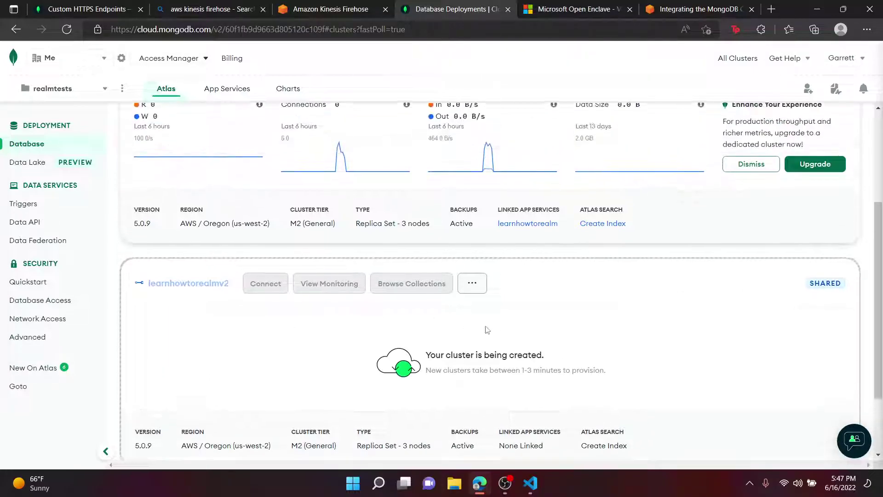
pyautogui.scroll(3, 480, 330)
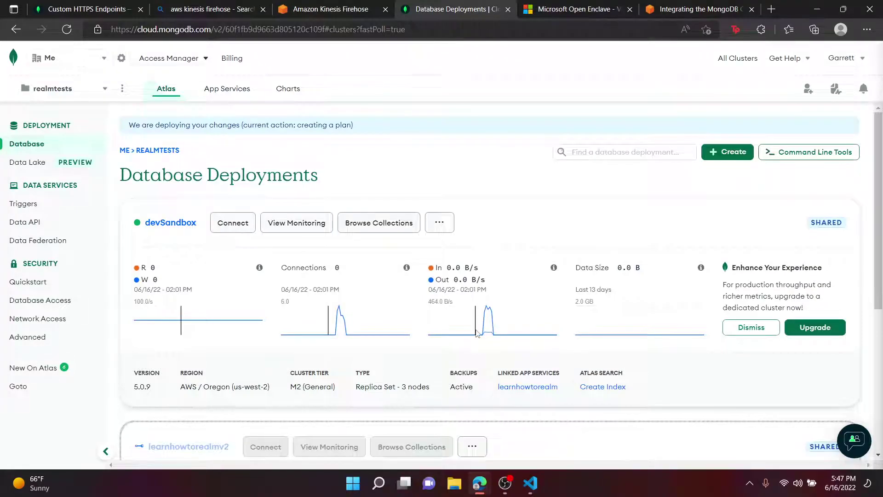
pyautogui.scroll(-4, 479, 333)
pyautogui.scroll(3, 506, 343)
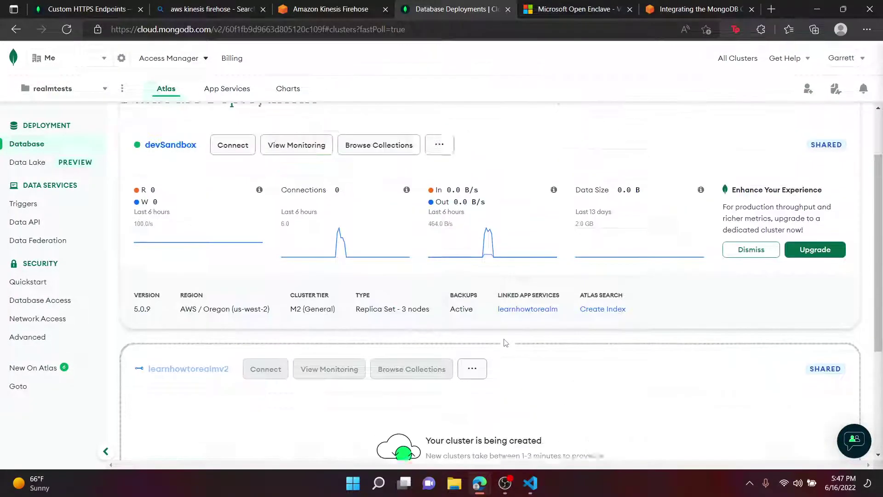
pyautogui.scroll(2, 506, 342)
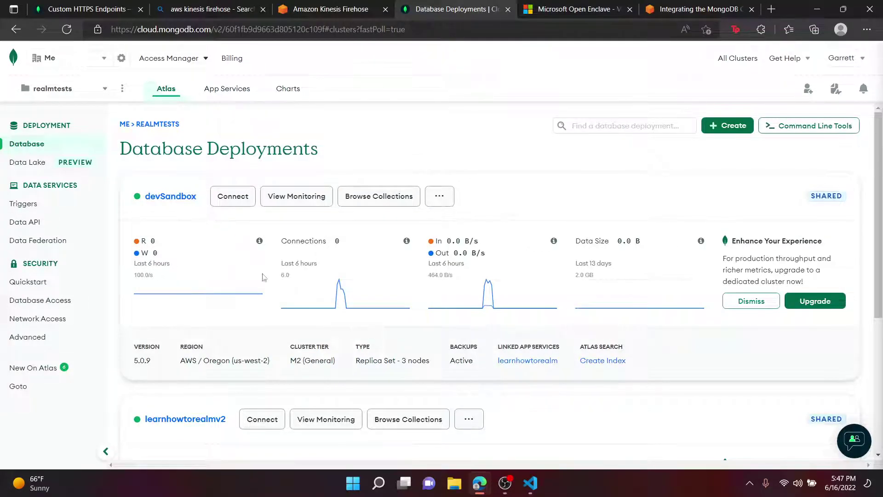
pyautogui.scroll(-5, 257, 285)
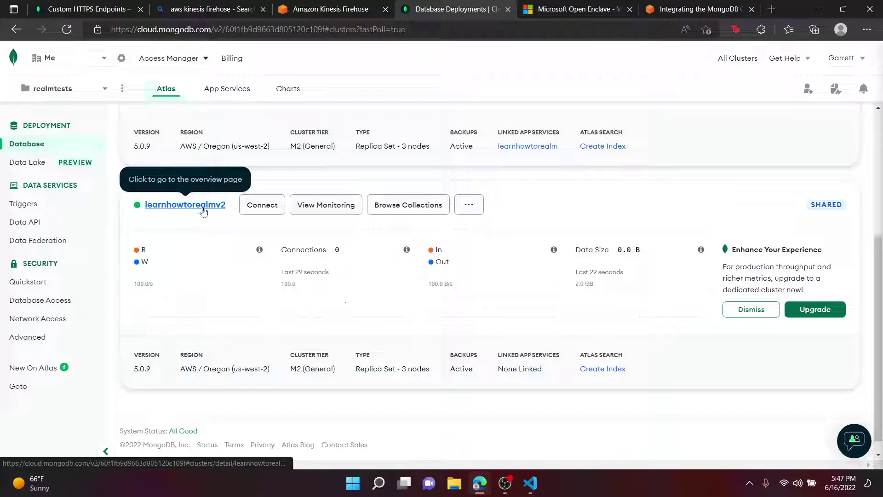
pyautogui.scroll(5, 204, 210)
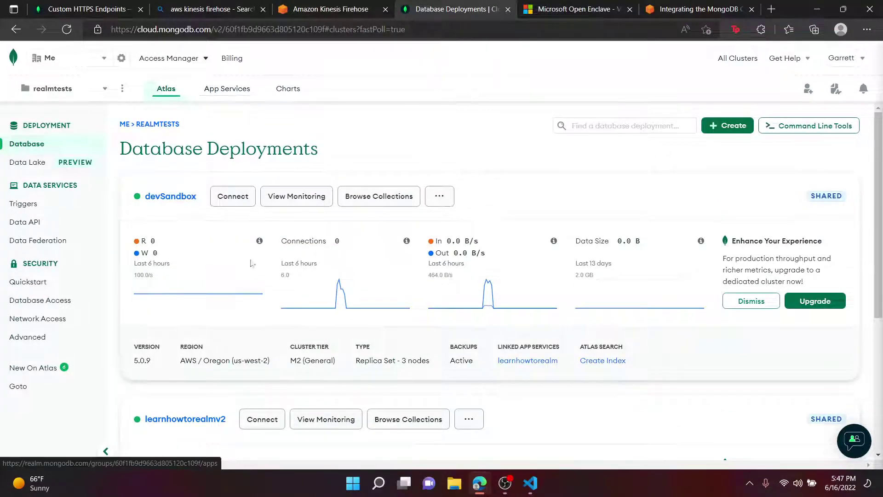
# Step: Start a new application in App Services and name it learnhowtorealmv2
pyautogui.click(228, 90)
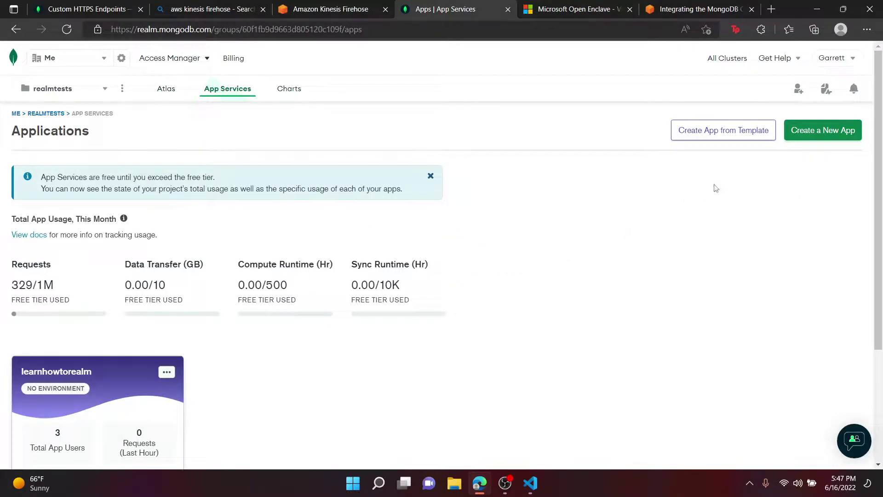
pyautogui.click(844, 131)
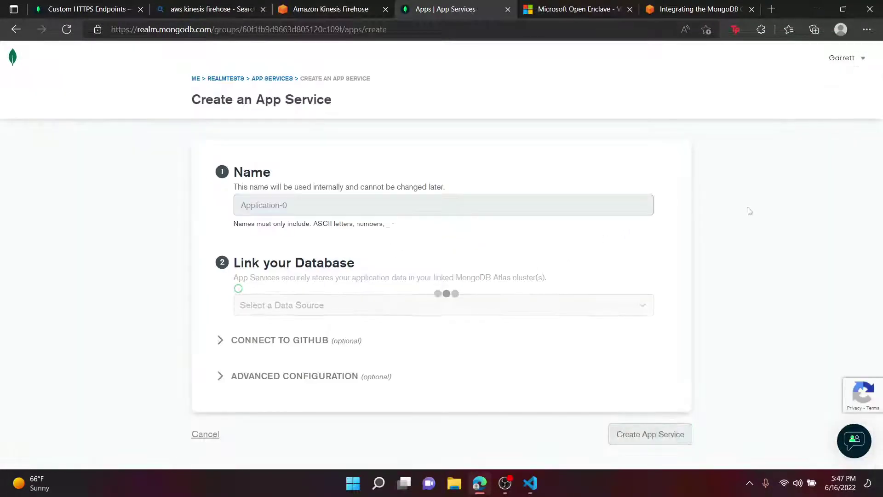
pyautogui.moveTo(314, 208); pyautogui.dragTo(185, 210)
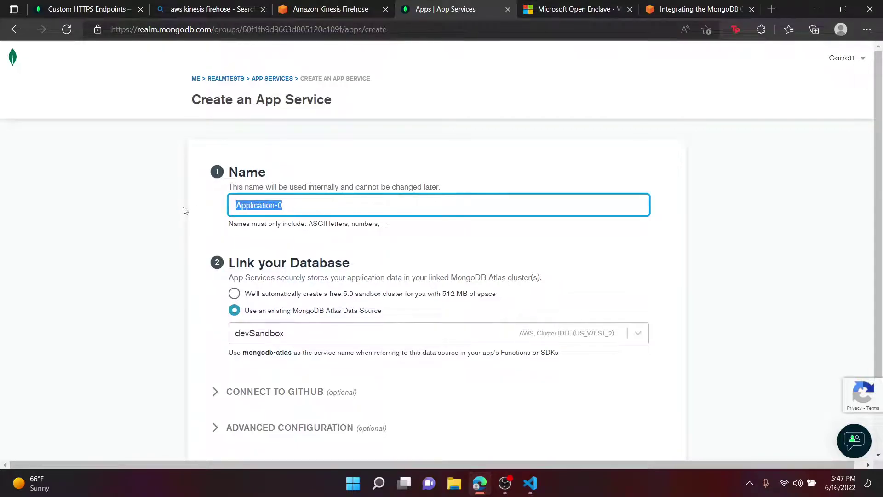
pyautogui.write('learnhowtorealmv2')
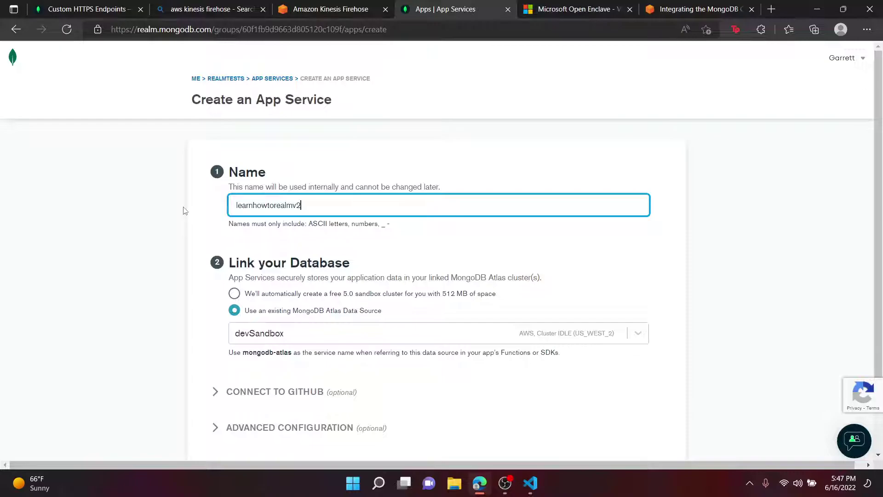
pyautogui.click(391, 245)
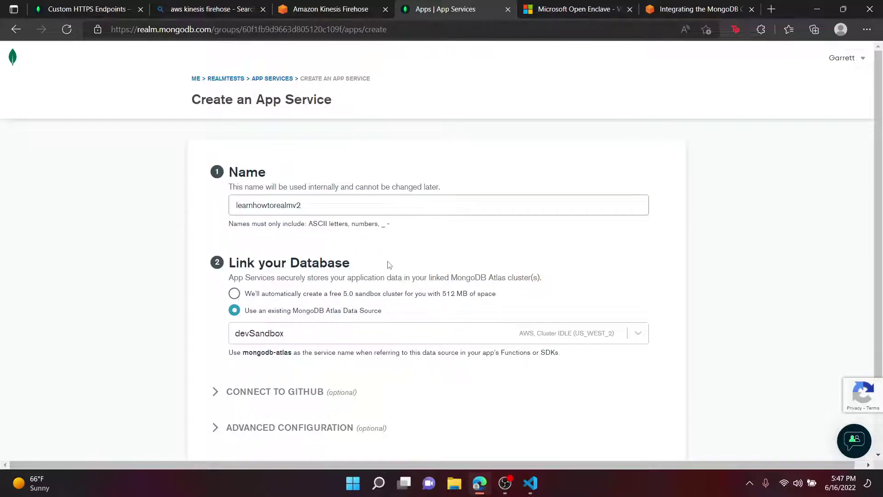
# Step: Link the app to the existing MongoDB Atlas data source learnhowtorealmv2
pyautogui.scroll(-2, 404, 247)
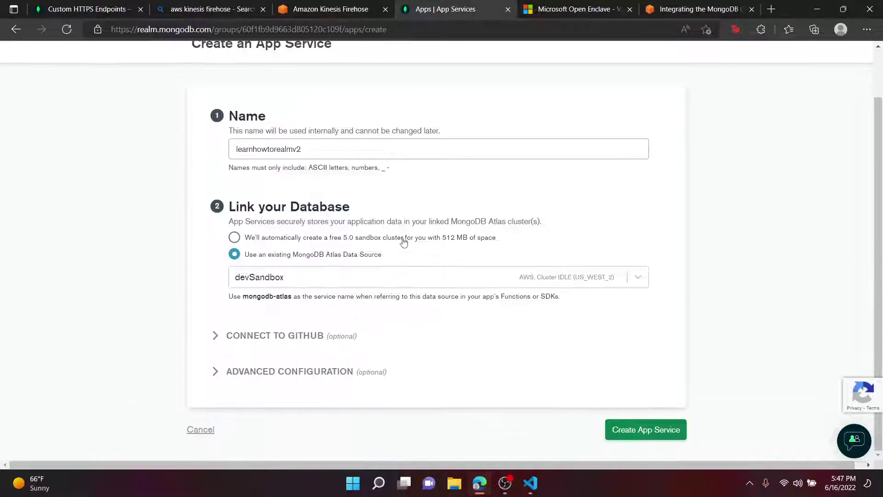
pyautogui.click(358, 281)
pyautogui.click(325, 328)
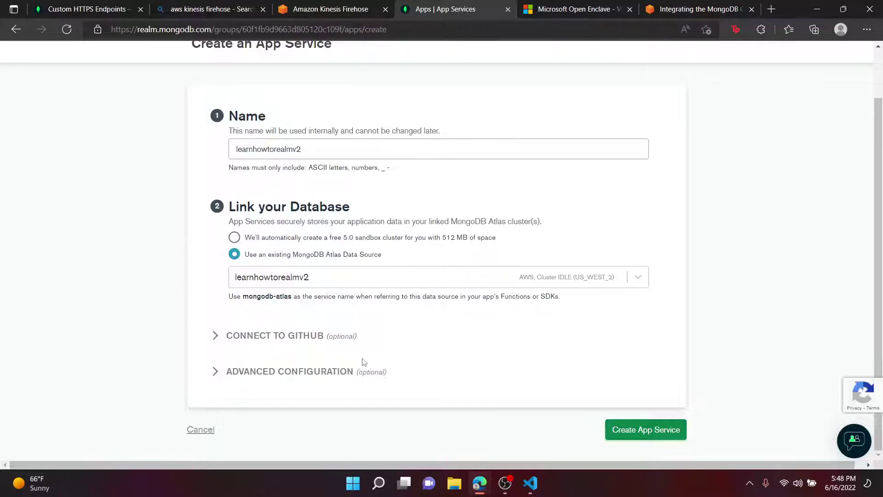
# Step: Review the optional GitHub connection settings for the new app and collapse them again
pyautogui.click(295, 341)
pyautogui.scroll(-3, 356, 320)
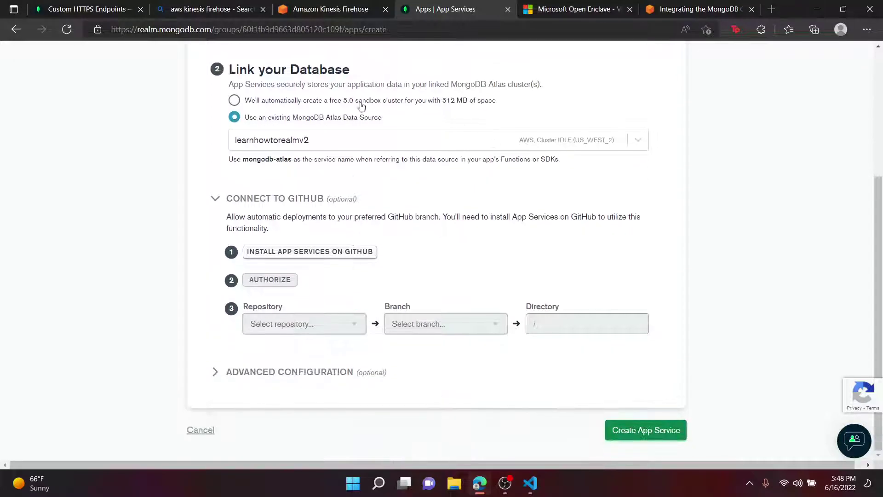
pyautogui.click(296, 199)
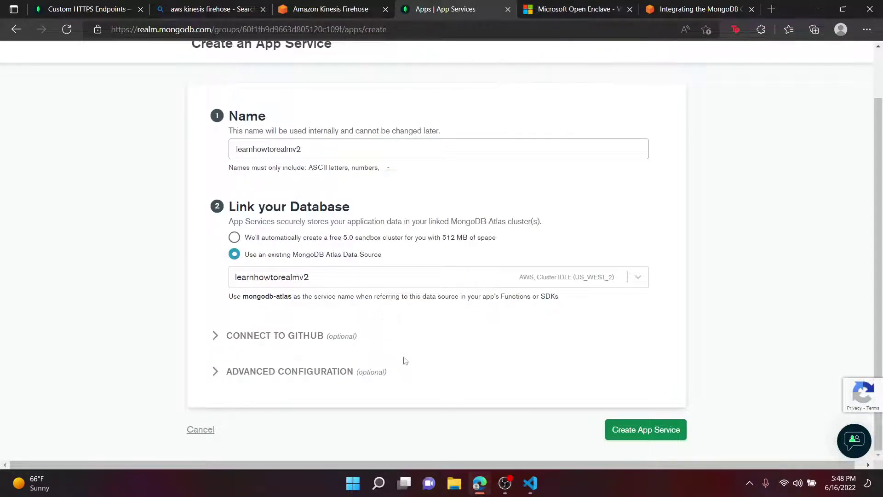
# Step: Review the app's advanced configuration and set its environment to Development
pyautogui.click(337, 369)
pyautogui.scroll(-3, 370, 366)
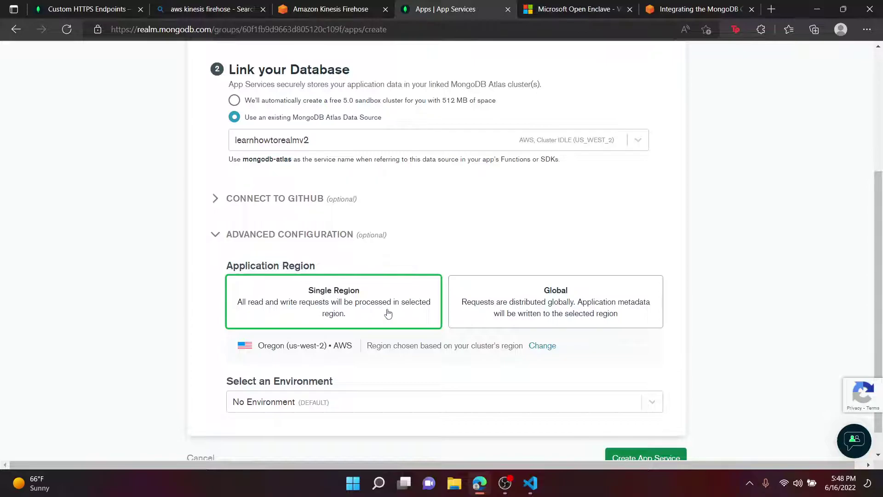
pyautogui.scroll(-1, 389, 314)
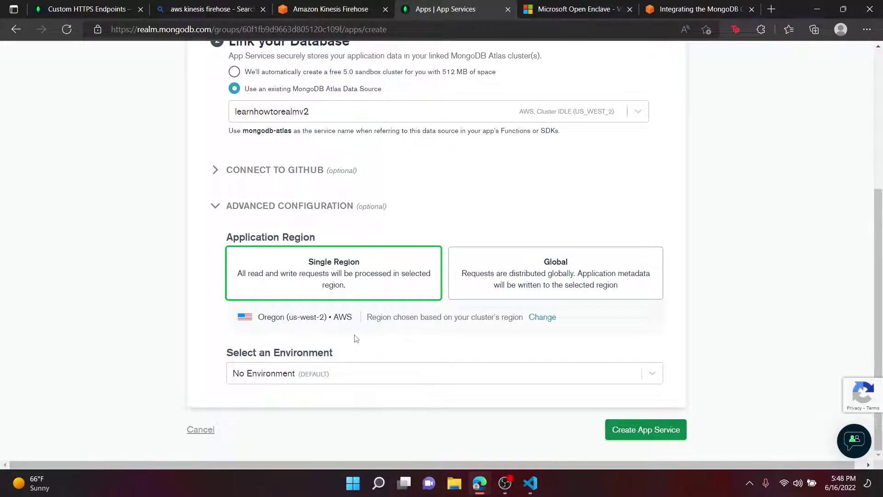
pyautogui.click(352, 378)
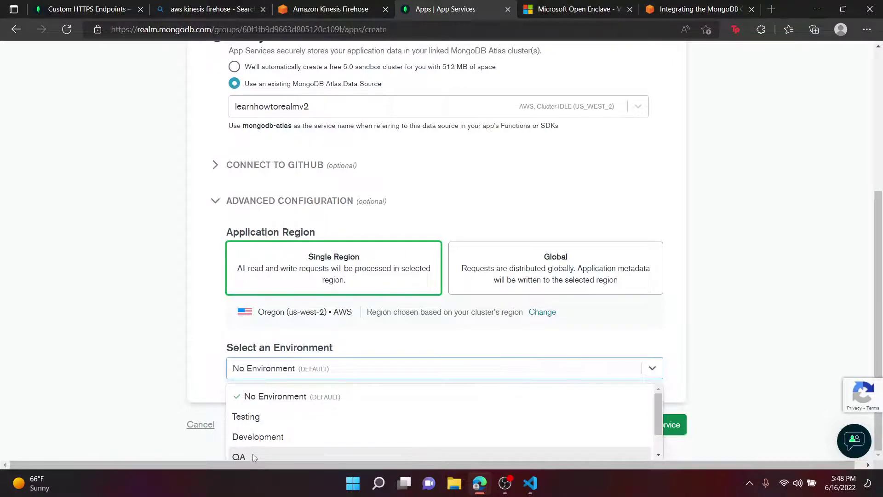
pyautogui.click(256, 441)
pyautogui.click(284, 374)
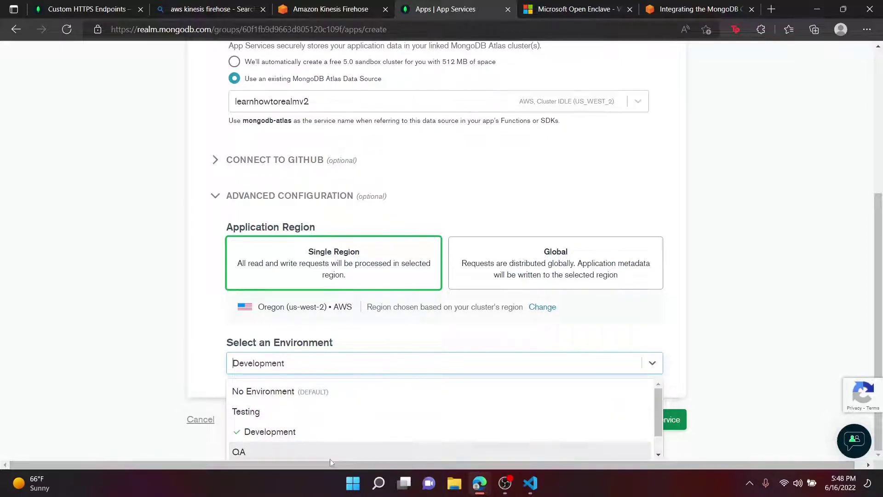
pyautogui.moveTo(660, 418); pyautogui.dragTo(596, 450)
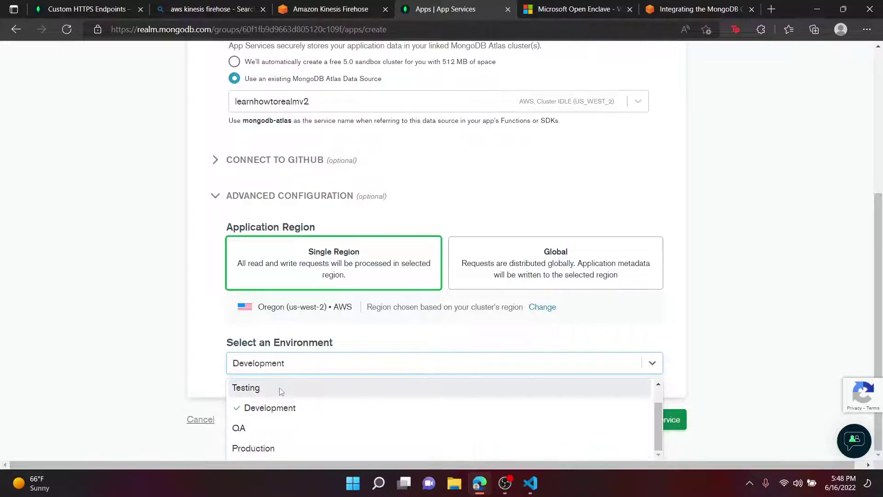
pyautogui.scroll(1, 330, 435)
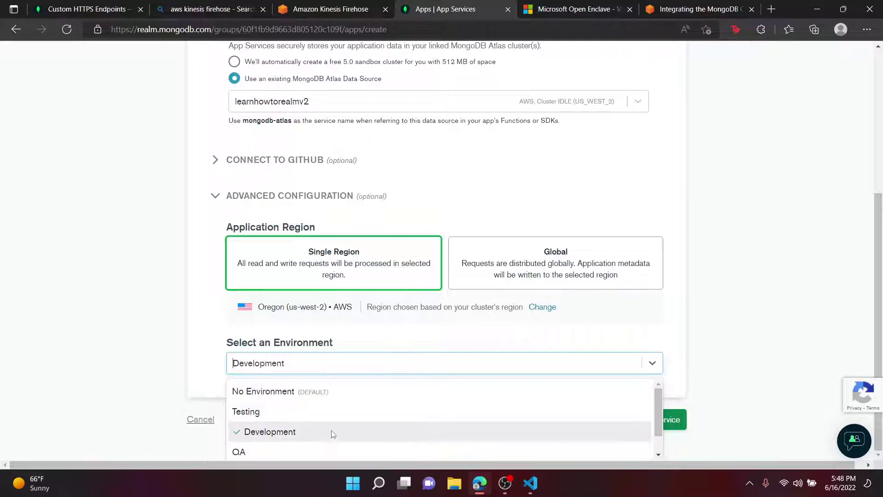
pyautogui.scroll(-1, 308, 401)
pyautogui.click(309, 409)
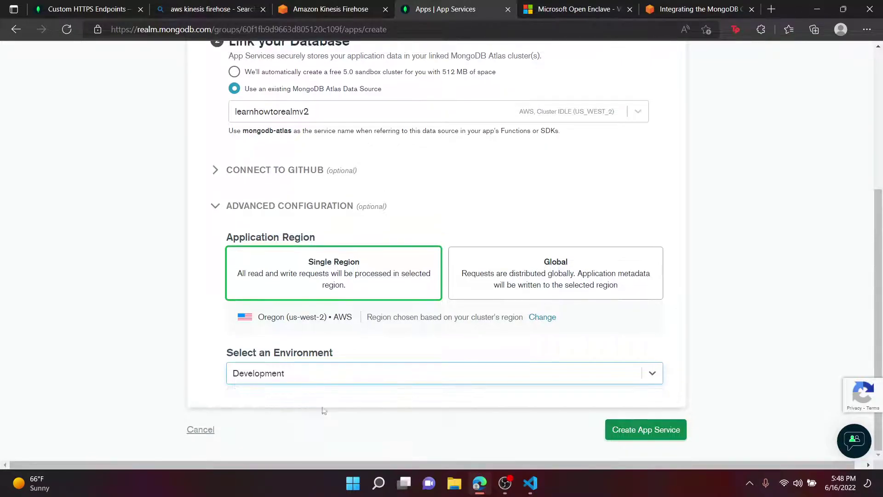
# Step: Create the app service and dismiss the in-product guidance tip on its dashboard
pyautogui.click(645, 435)
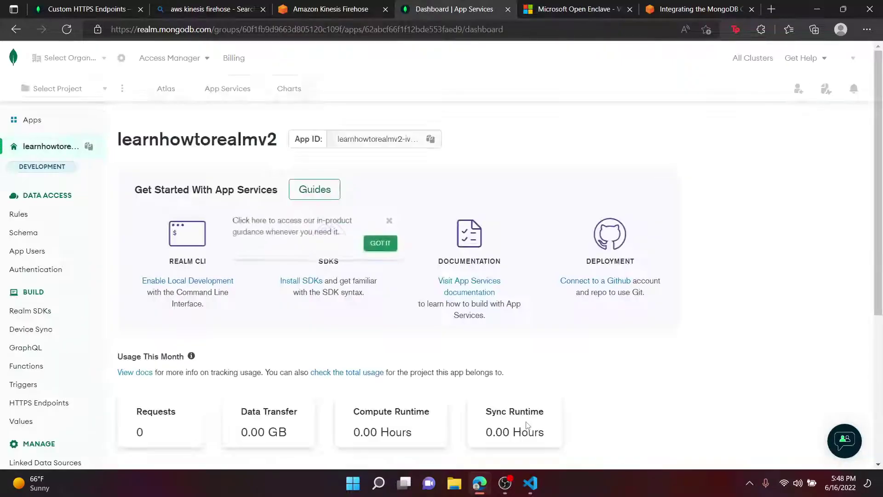
pyautogui.click(381, 244)
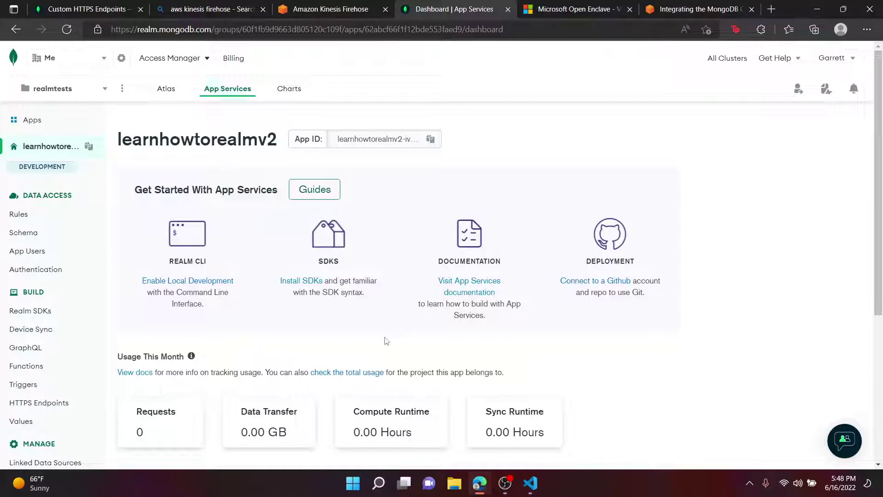
# Step: Look over the new app's dashboard, including its usage figures and the available configuration sections
pyautogui.scroll(-1, 386, 343)
pyautogui.scroll(-3, 355, 323)
pyautogui.scroll(5, 335, 304)
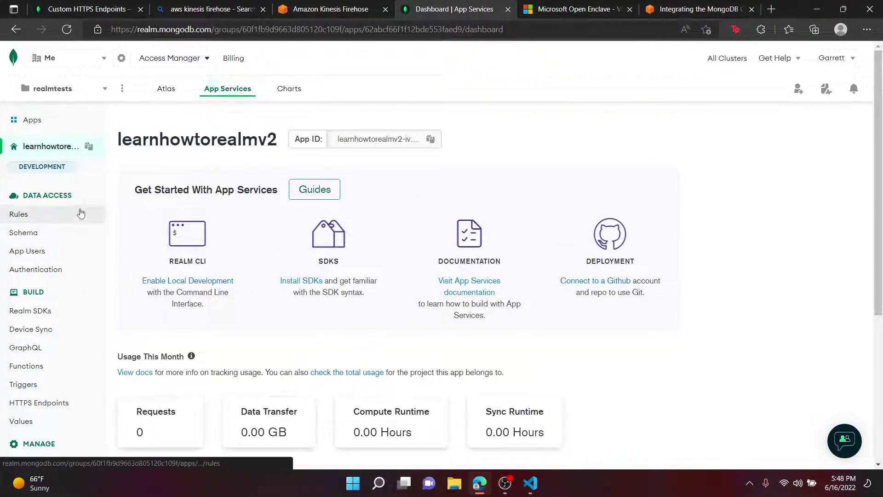
pyautogui.scroll(-3, 306, 280)
pyautogui.scroll(3, 306, 280)
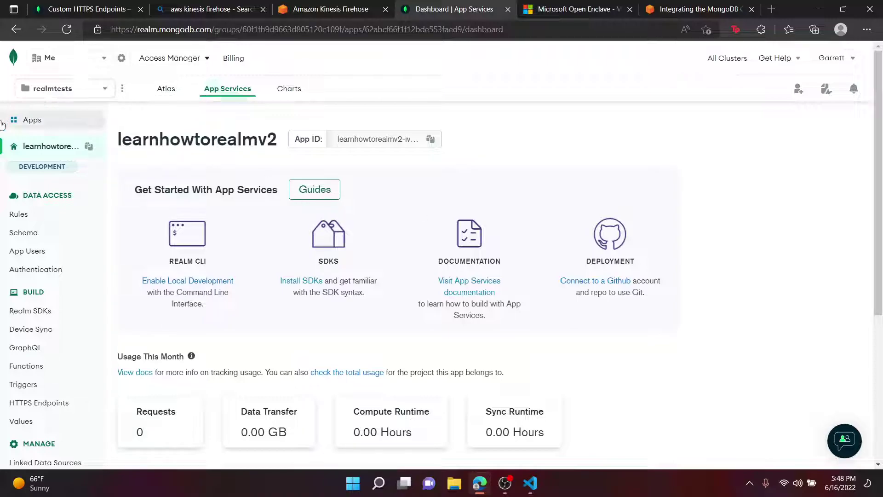
pyautogui.scroll(-2, 263, 183)
pyautogui.scroll(2, 262, 183)
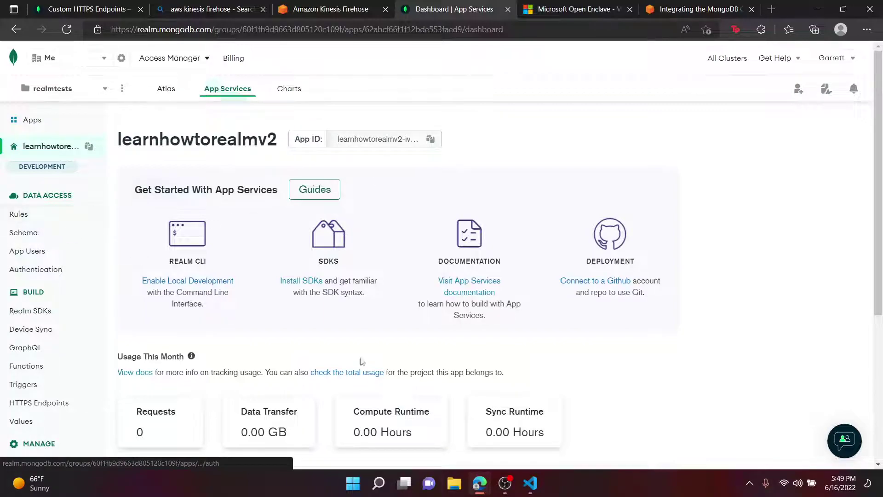
# Step: Switch to Visual Studio Code and read the guide's steps on authentication, the secret, the value and the function details
pyautogui.click(530, 483)
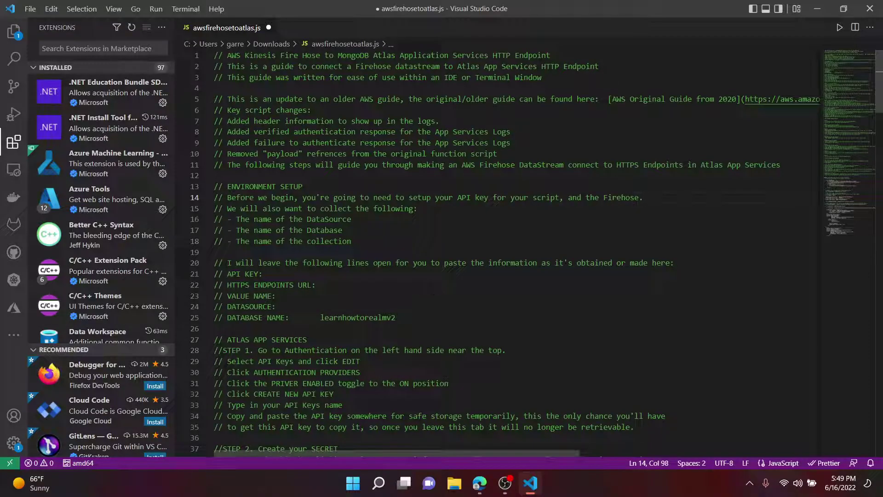
pyautogui.scroll(-2, 506, 253)
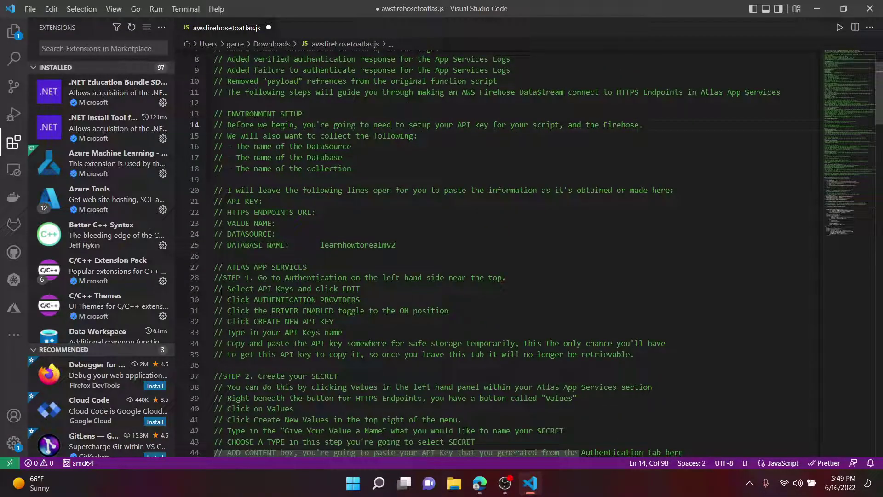
pyautogui.scroll(-3, 220, 290)
pyautogui.scroll(-3, 506, 253)
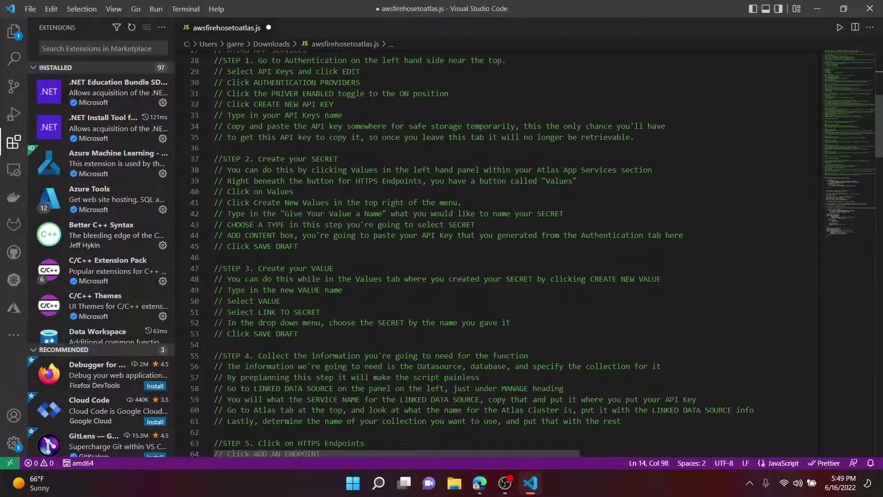
pyautogui.scroll(-1, 210, 272)
pyautogui.scroll(10, 460, 253)
# Step: Switch back to App Services in the browser, open the app's authentication providers and locate the API Keys provider
pyautogui.hotkey('alt', 'Tab')
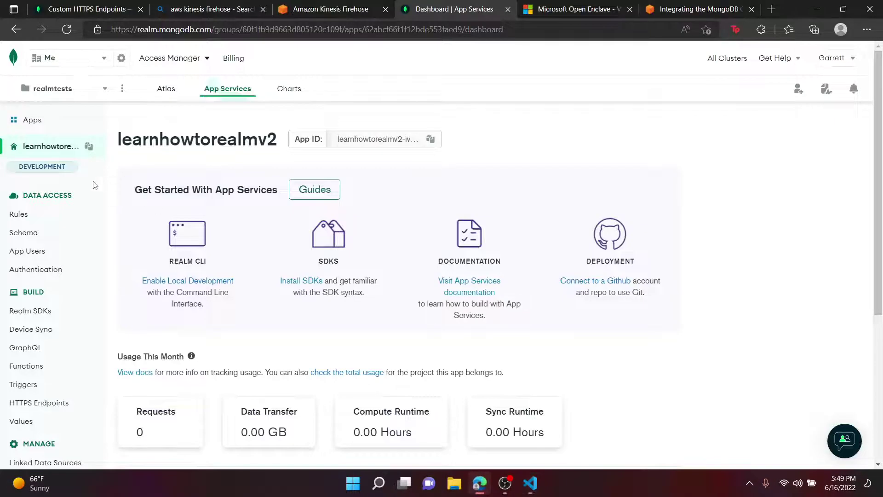
pyautogui.click(60, 272)
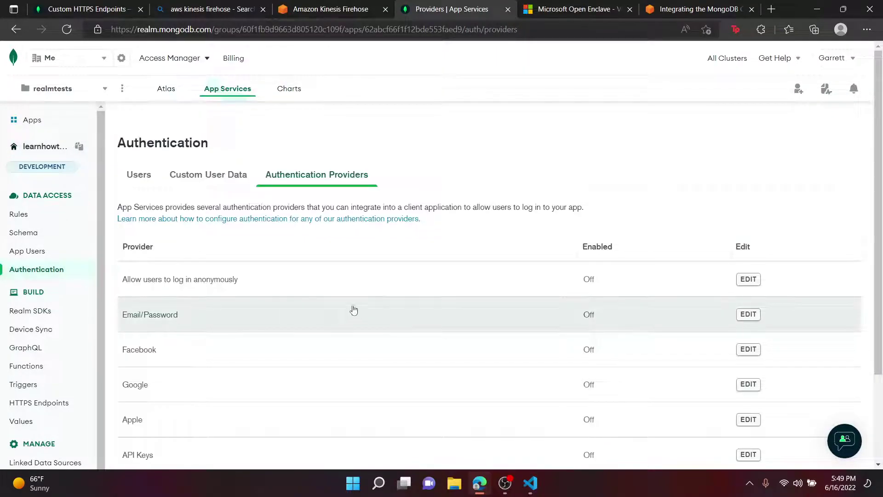
pyautogui.scroll(-3, 345, 313)
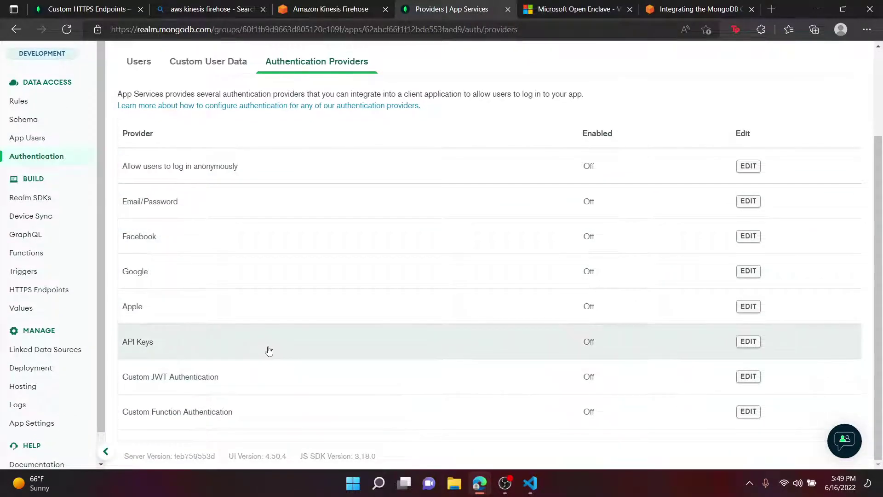
pyautogui.scroll(1, 601, 354)
pyautogui.scroll(2, 602, 352)
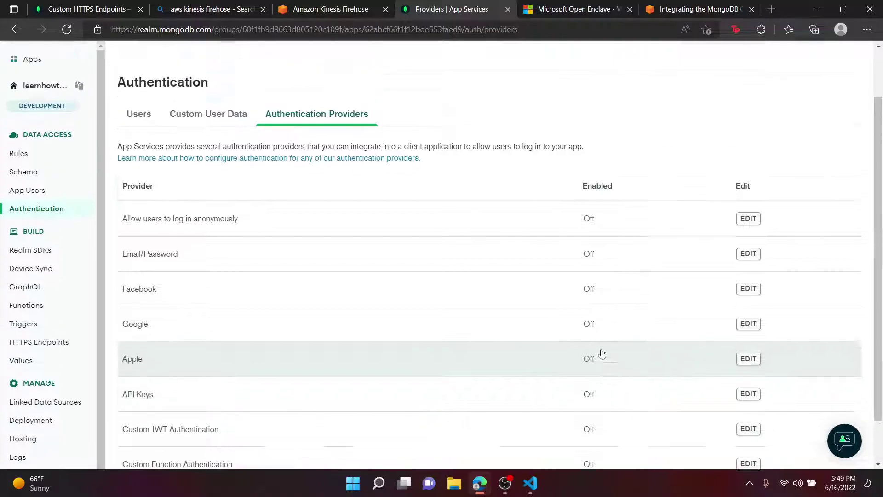
pyautogui.scroll(-3, 598, 348)
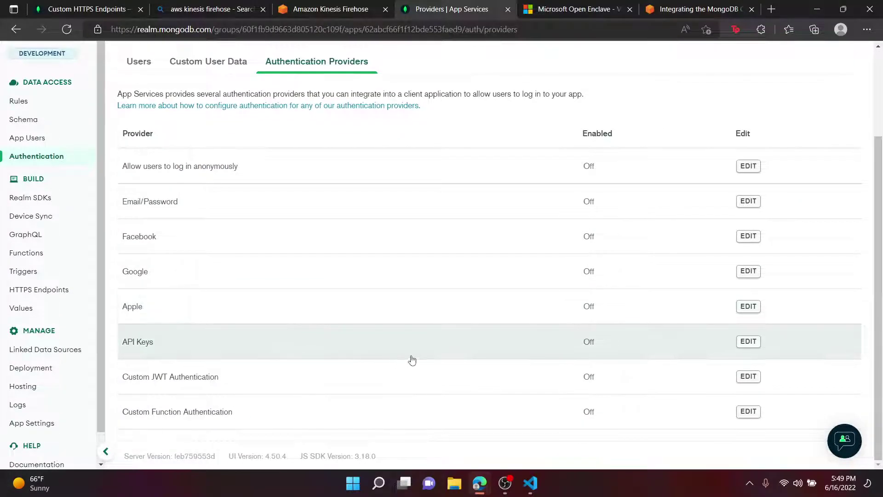
# Step: Turn on the API Keys authentication provider and try to add a new API key before deploying it
pyautogui.click(748, 342)
pyautogui.click(525, 224)
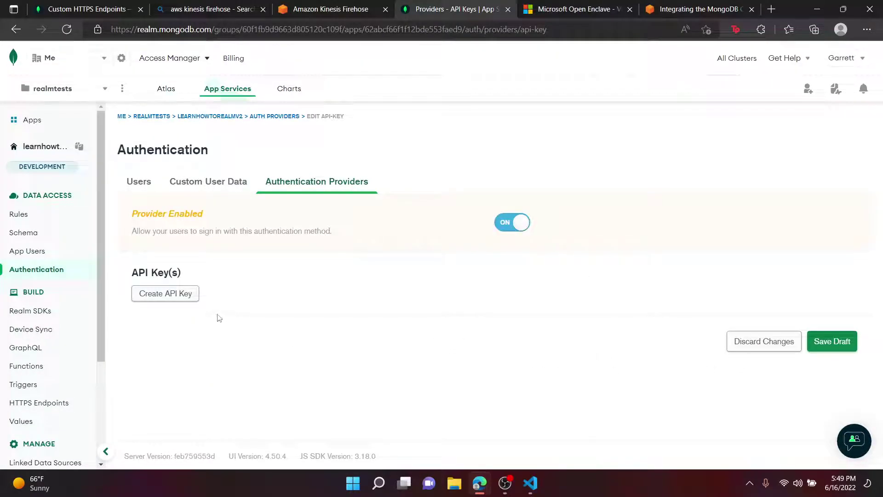
pyautogui.click(173, 299)
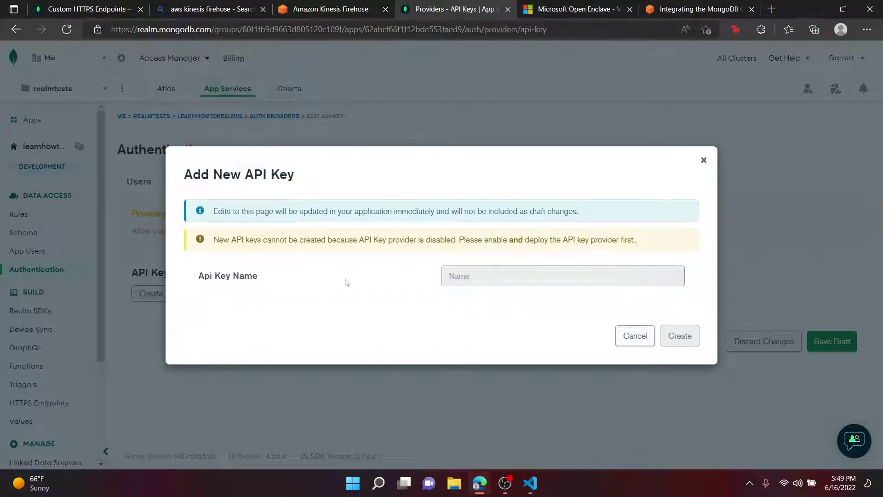
pyautogui.click(640, 343)
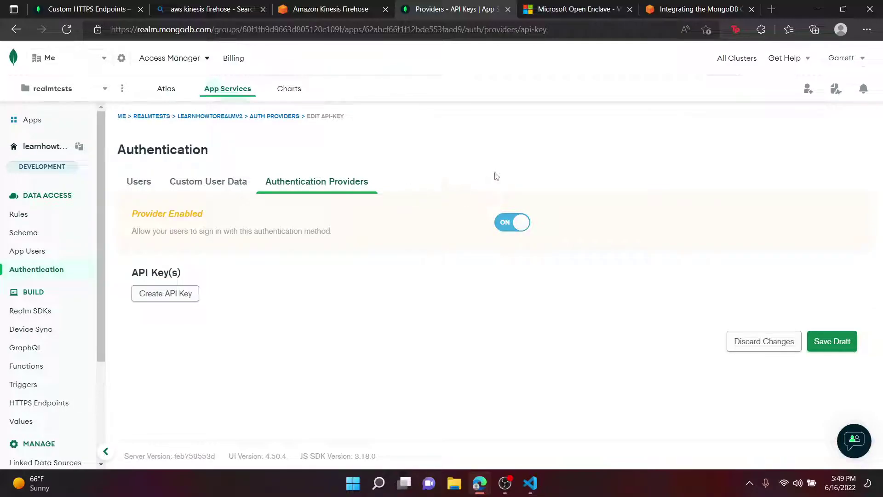
# Step: Save the API Keys provider change as a draft and deploy it to the app
pyautogui.click(832, 341)
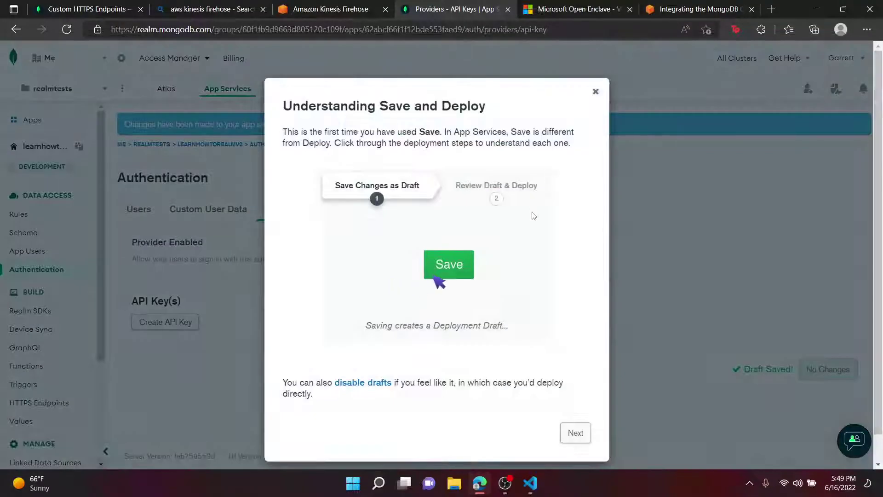
pyautogui.click(575, 433)
pyautogui.click(572, 430)
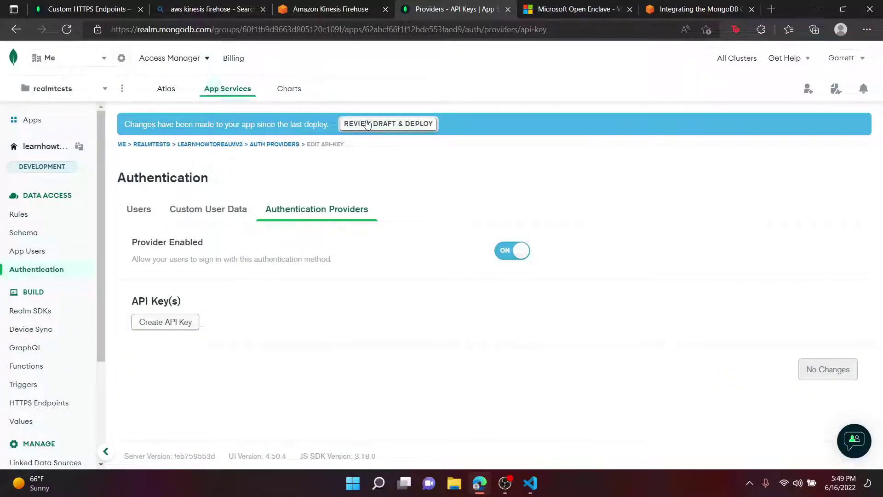
pyautogui.click(374, 124)
pyautogui.click(675, 386)
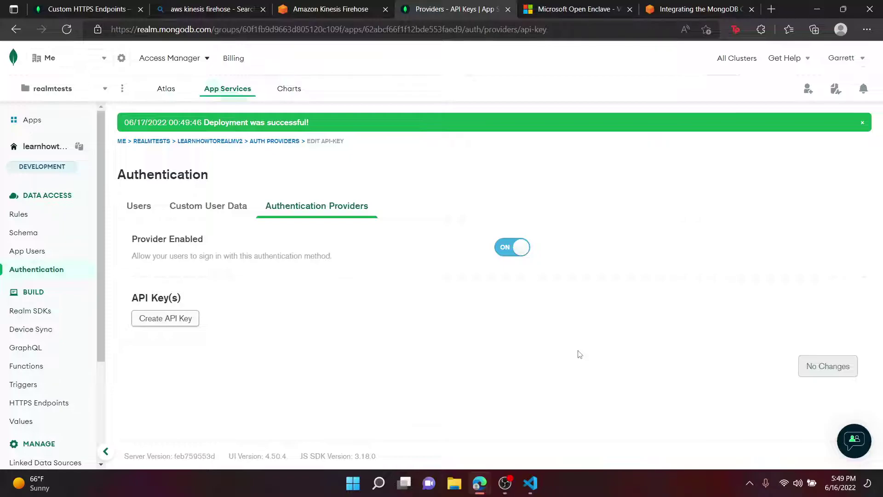
# Step: Create a new API key named monkeydo for the API Keys provider
pyautogui.click(163, 322)
pyautogui.click(485, 266)
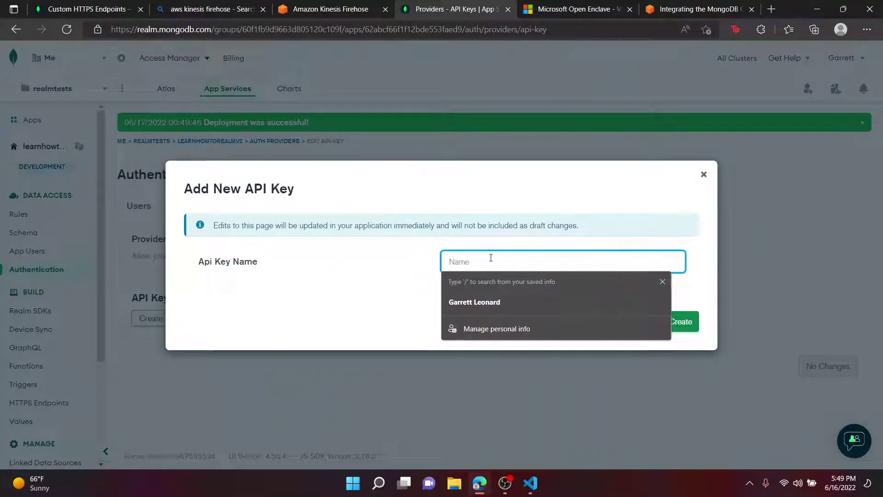
pyautogui.write('monkeydo')
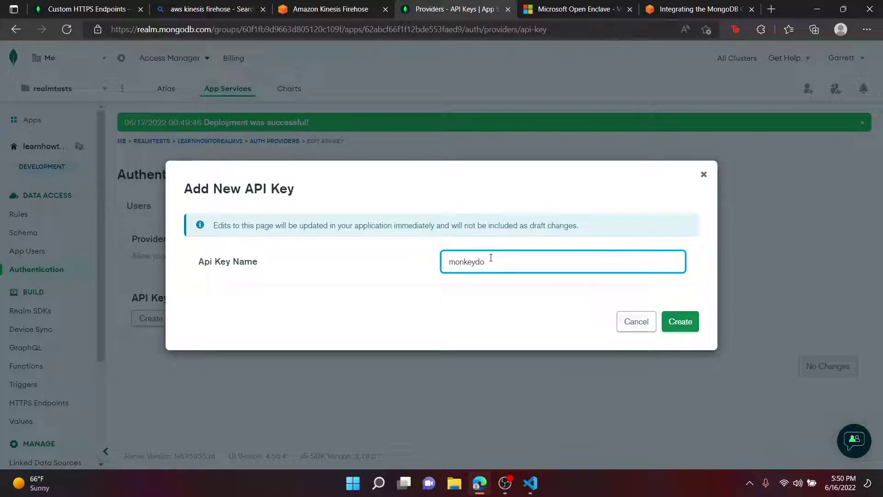
pyautogui.click(682, 316)
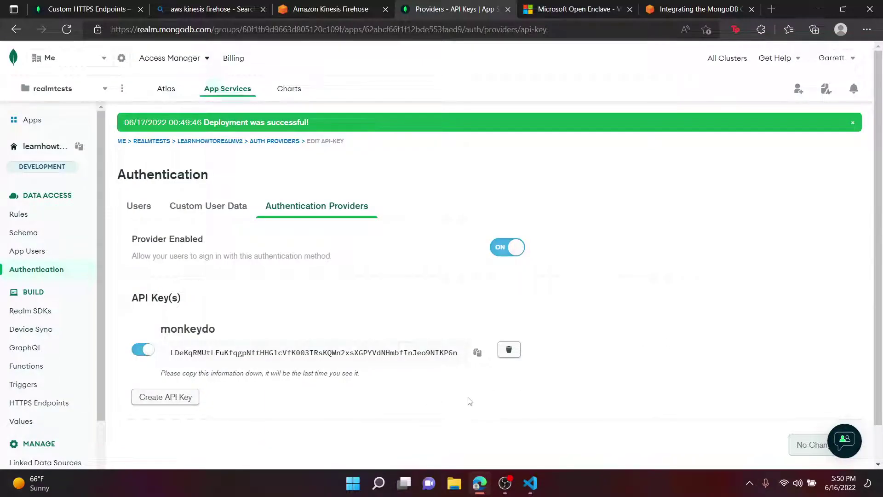
# Step: Copy the new API key, switch to Visual Studio Code and paste it on the API KEY line of awsfirehosetoatlas.js
pyautogui.click(477, 353)
pyautogui.click(477, 353)
pyautogui.click(478, 359)
pyautogui.click(531, 483)
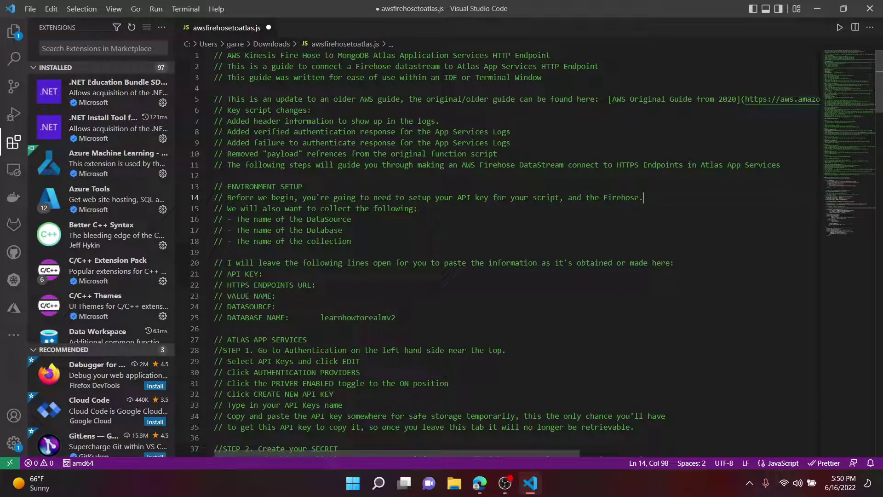
pyautogui.click(347, 272)
pyautogui.hotkey('ctrl', 'v')
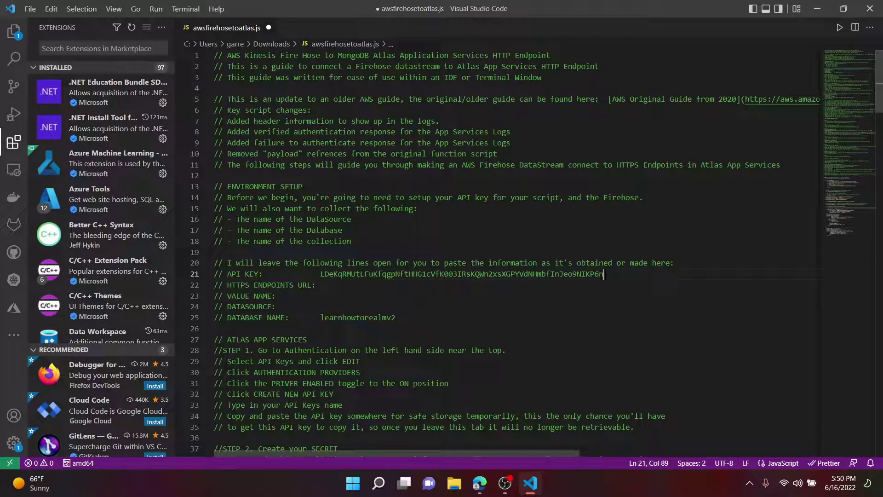
# Step: Switch back to the browser and copy the monkeydo API key again
pyautogui.click(480, 484)
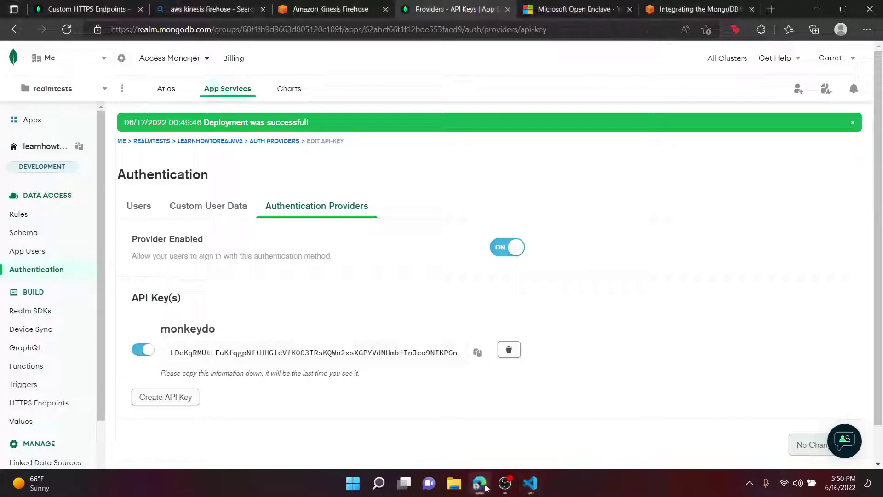
pyautogui.scroll(-1, 479, 309)
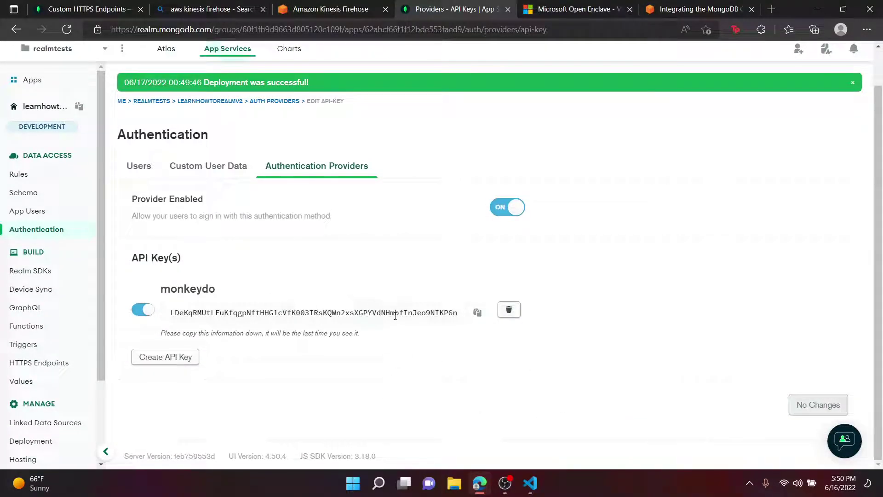
pyautogui.click(479, 314)
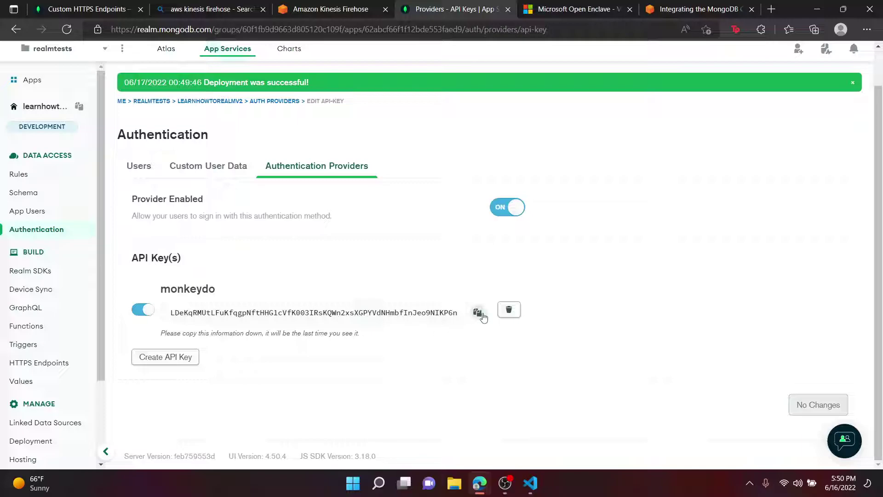
# Step: View the app users list, then reopen the API Keys provider to check whether the monkeydo key is still retrievable
pyautogui.click(46, 212)
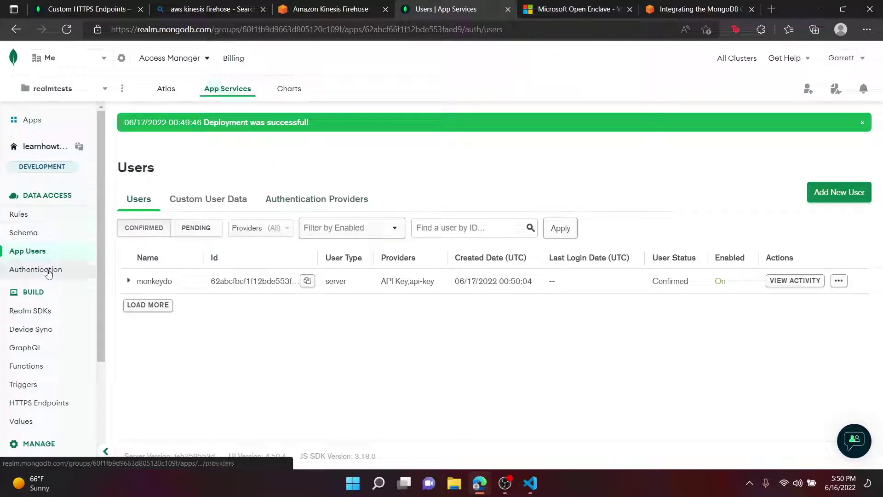
pyautogui.click(37, 269)
pyautogui.scroll(-3, 215, 210)
pyautogui.scroll(3, 215, 209)
pyautogui.scroll(-3, 322, 230)
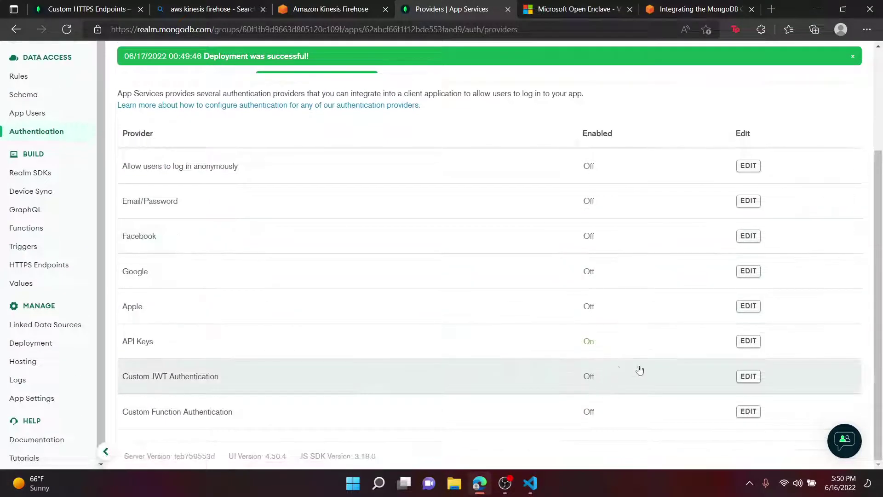
pyautogui.click(754, 344)
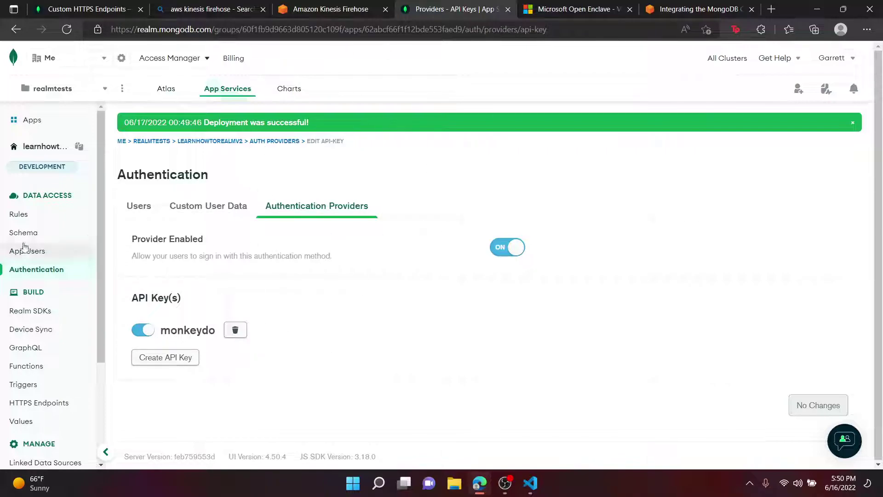
# Step: Switch to Visual Studio Code to check the stored API key, and return to the browser
pyautogui.click(530, 483)
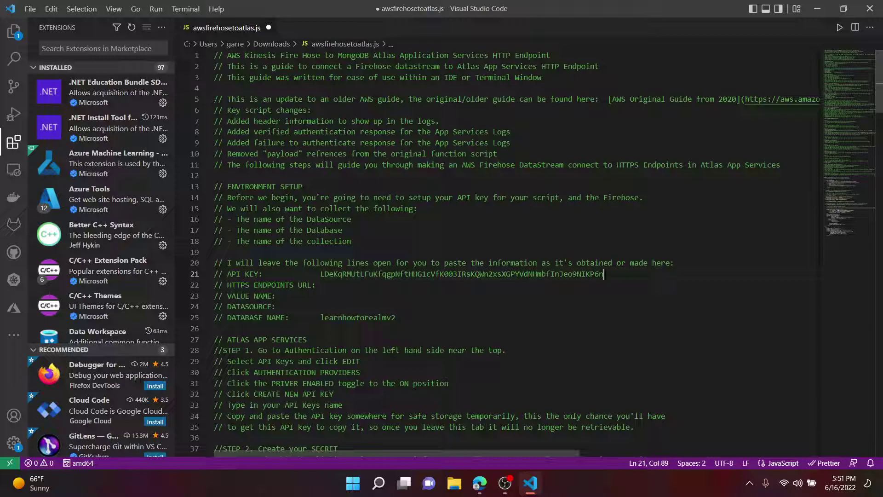
pyautogui.moveTo(481, 485)
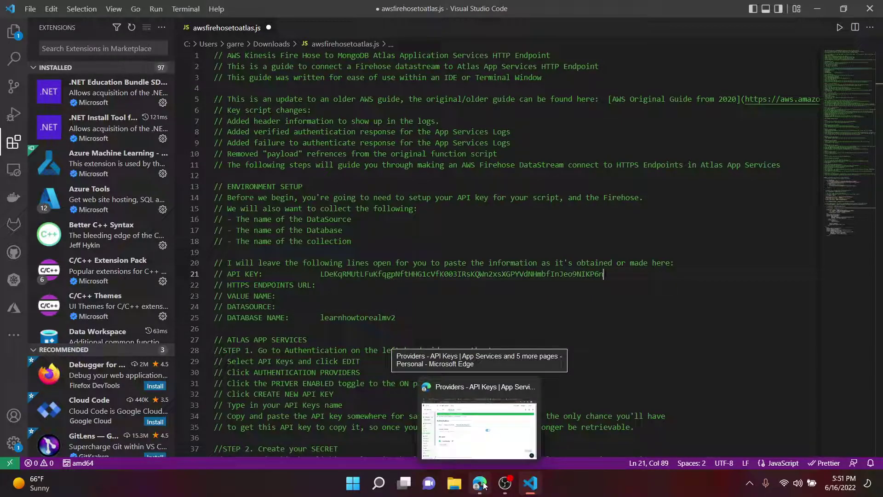
pyautogui.click(481, 484)
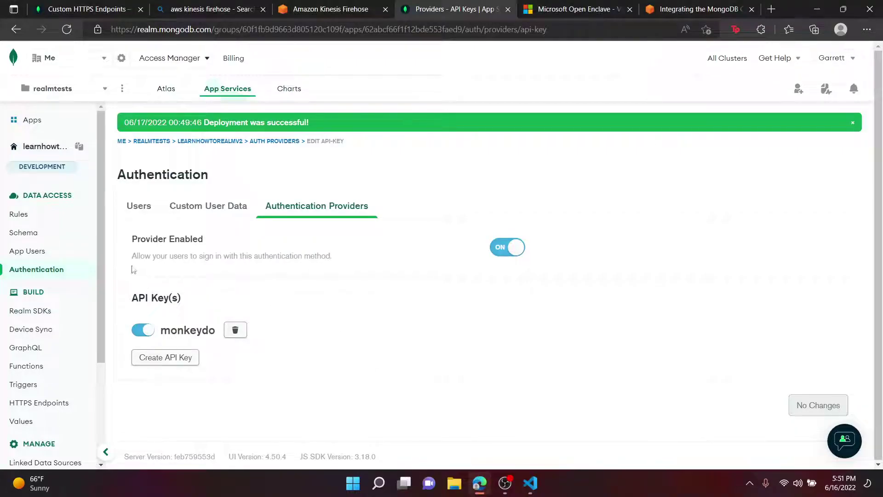
# Step: Start a new app value named monkeysays and set its type to Secret
pyautogui.scroll(-3, 59, 305)
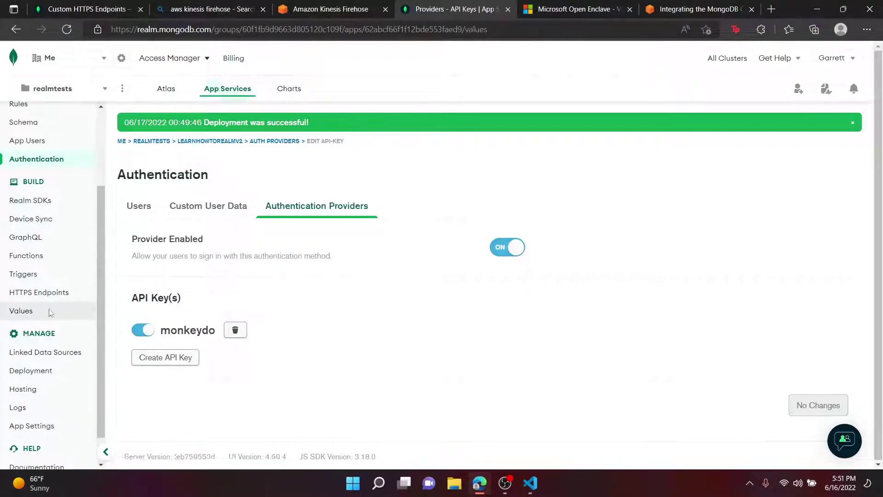
pyautogui.click(50, 311)
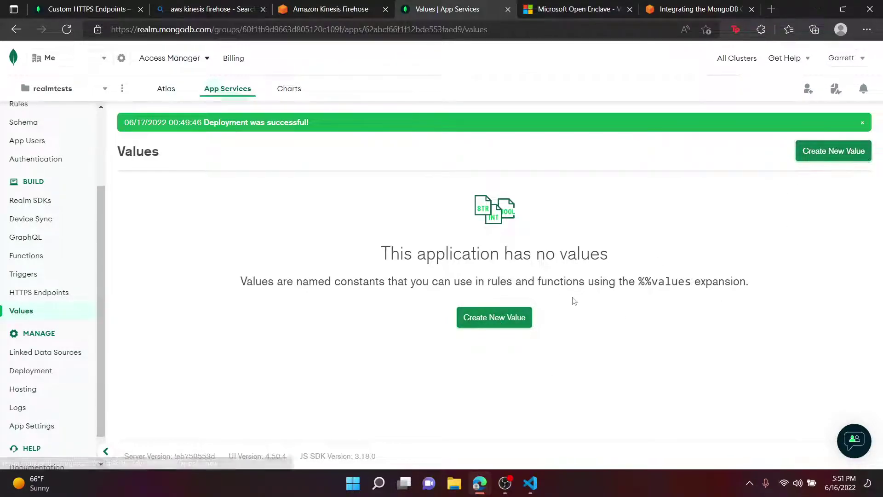
pyautogui.click(516, 321)
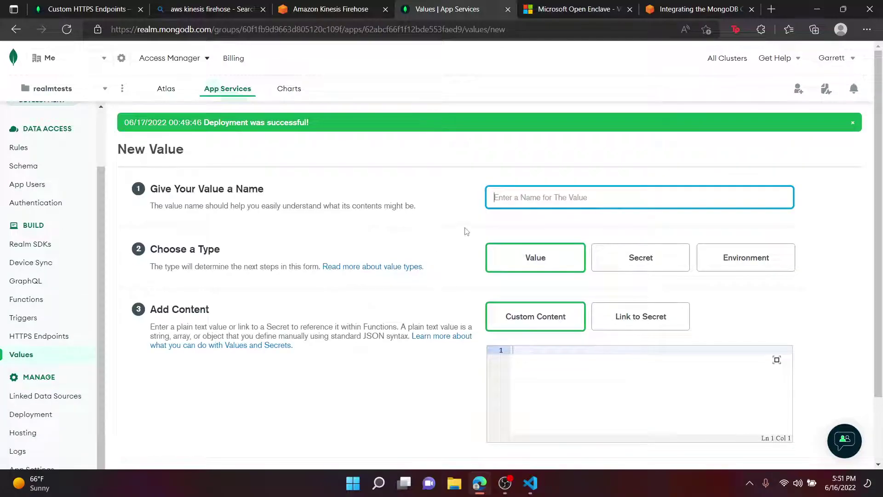
pyautogui.write('monkeysay')
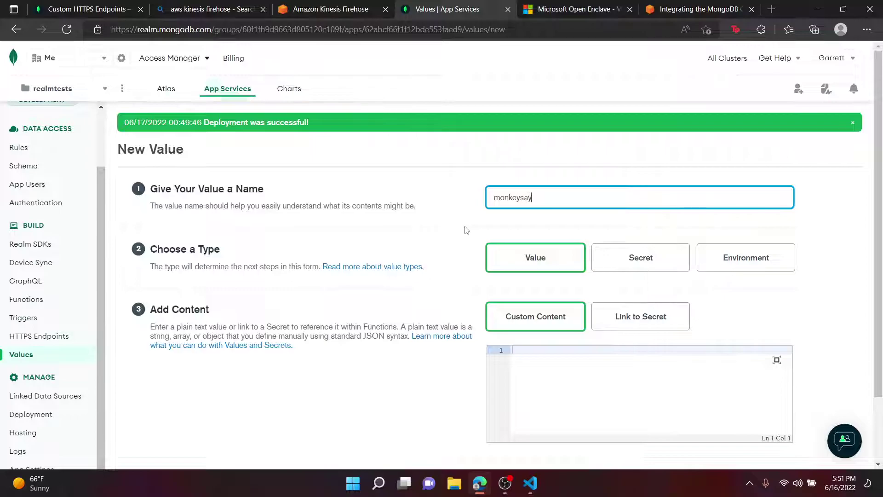
pyautogui.write('s')
pyautogui.click(432, 234)
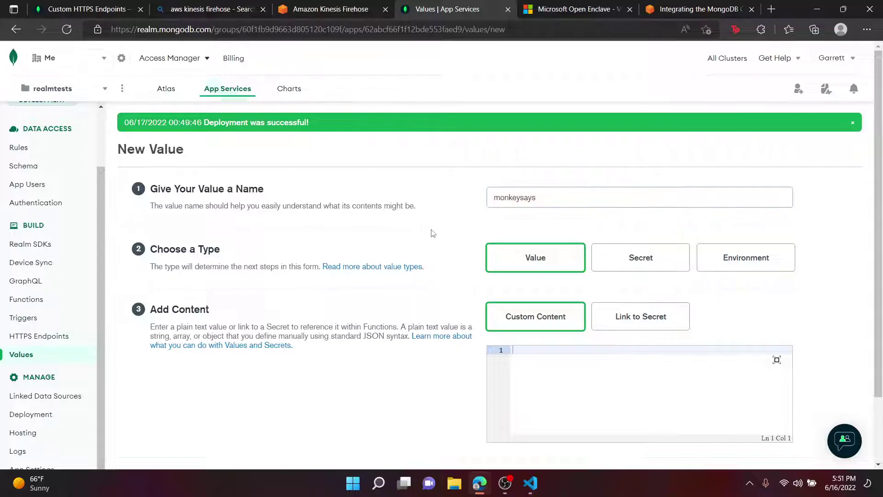
pyautogui.click(653, 264)
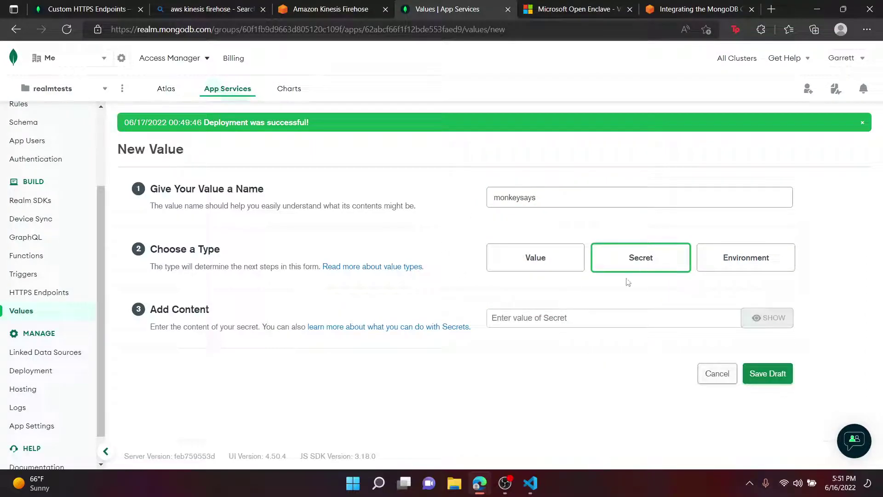
# Step: Paste the API key as the secret's content, compare it with the stored copy, and save the draft without storing a browser password
pyautogui.click(583, 320)
pyautogui.hotkey('ctrl', 'v')
pyautogui.click(782, 324)
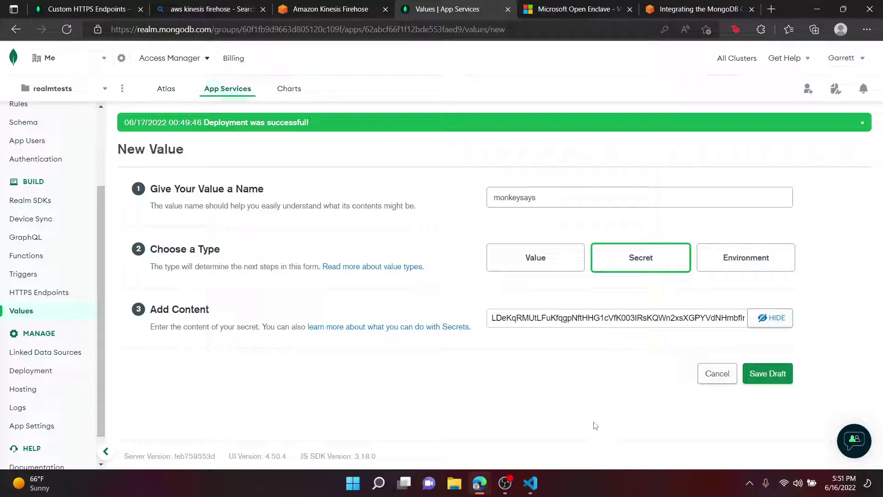
pyautogui.click(533, 491)
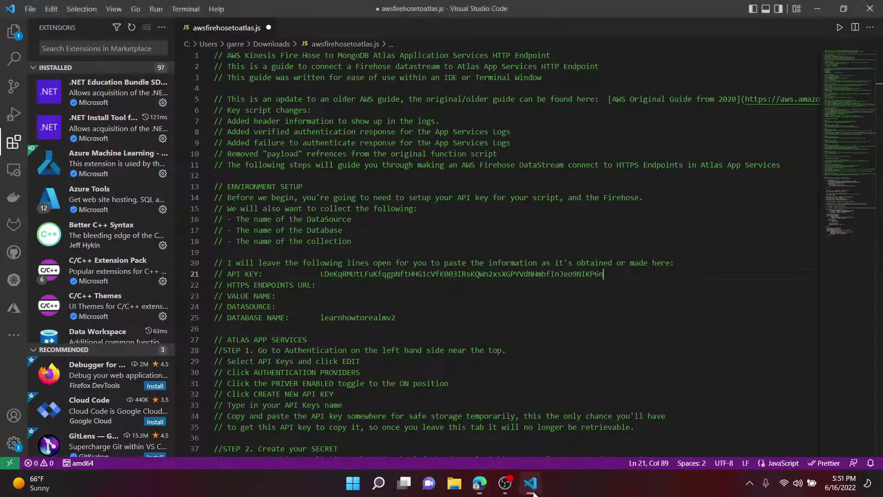
pyautogui.click(480, 483)
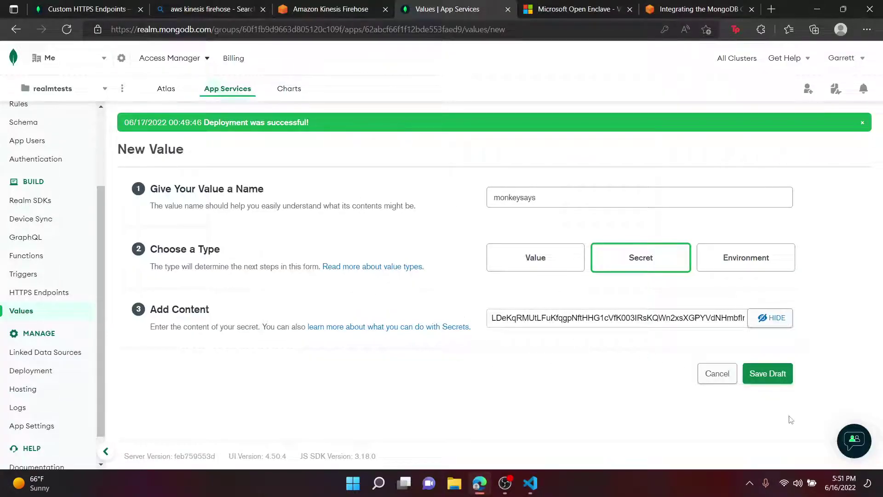
pyautogui.click(783, 375)
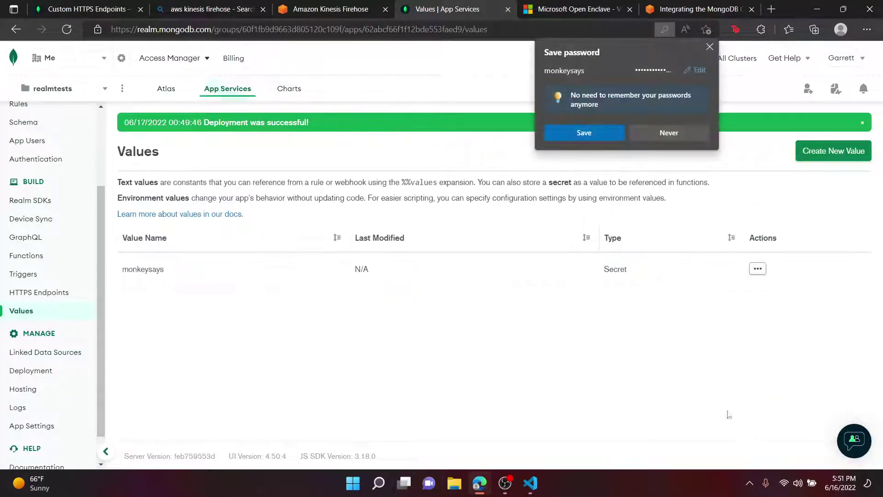
pyautogui.click(658, 134)
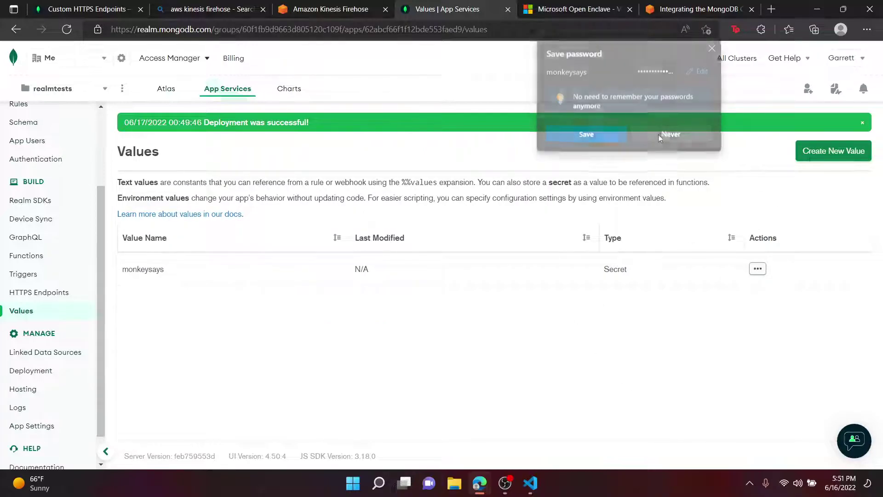
# Step: Start a new app value named monkeyhears of type Value and link it to the monkeysays secret
pyautogui.click(837, 153)
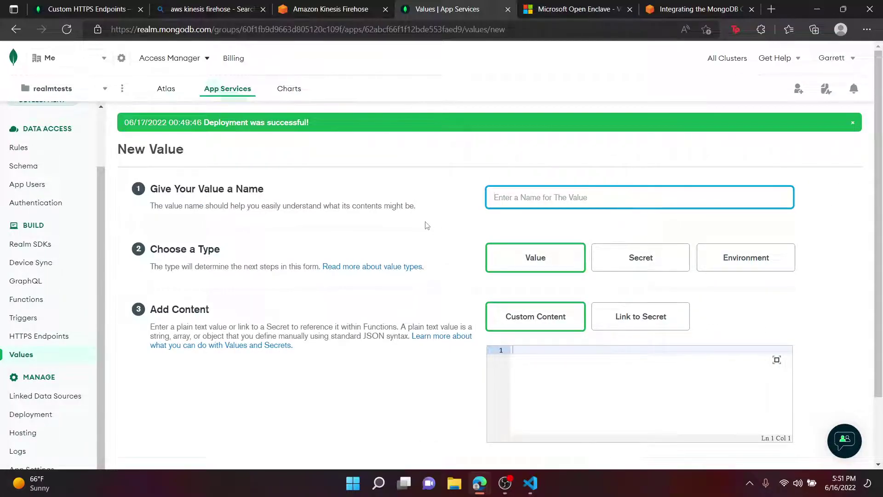
pyautogui.write('monkeyhears')
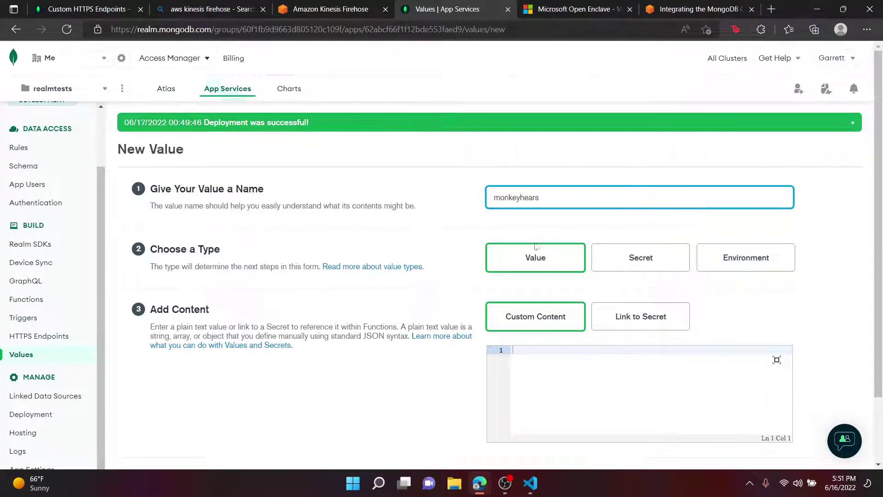
pyautogui.click(536, 264)
pyautogui.click(648, 330)
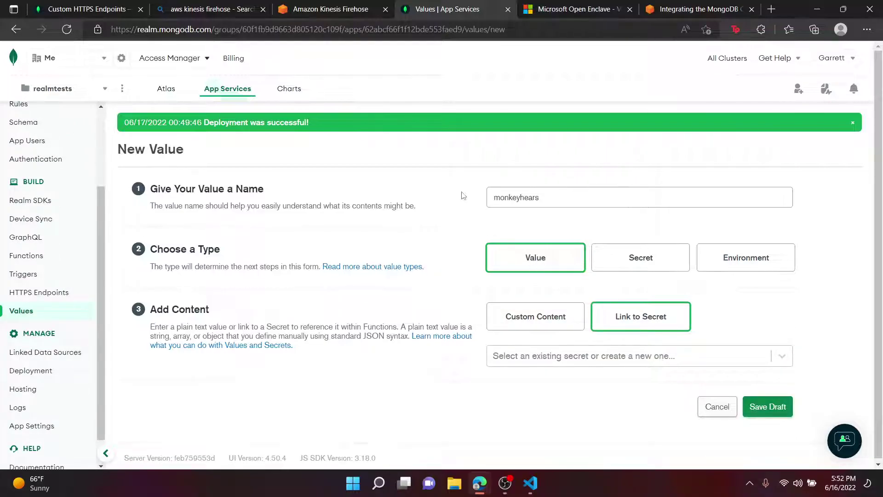
pyautogui.click(658, 357)
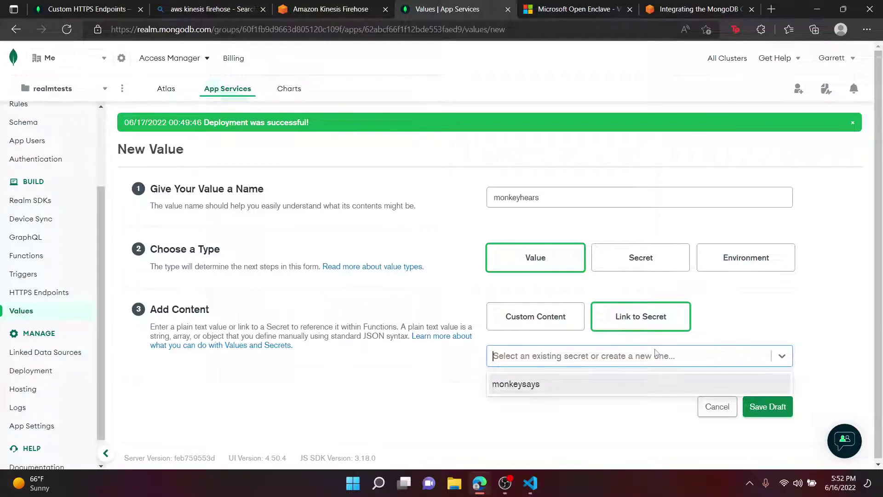
pyautogui.click(534, 387)
pyautogui.click(526, 359)
pyautogui.click(534, 388)
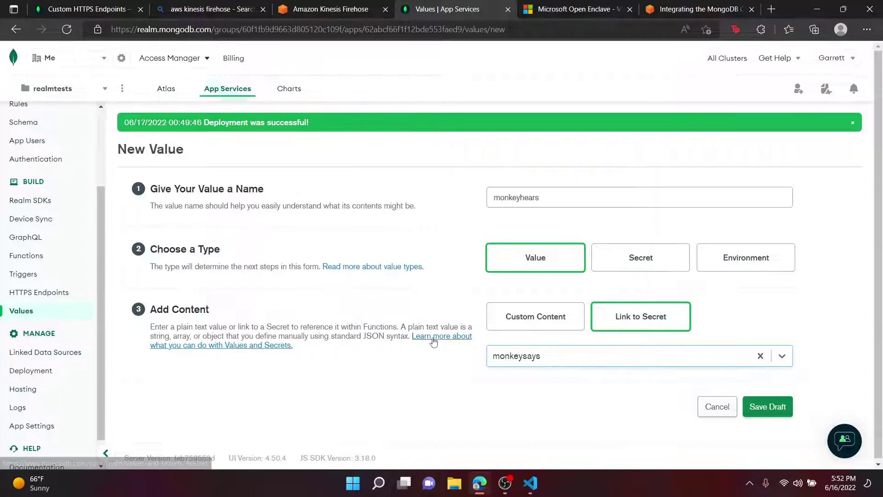
# Step: Copy the new value's name, then save the draft and deploy the changes
pyautogui.click(782, 415)
pyautogui.hotkey('ctrl', 'c')
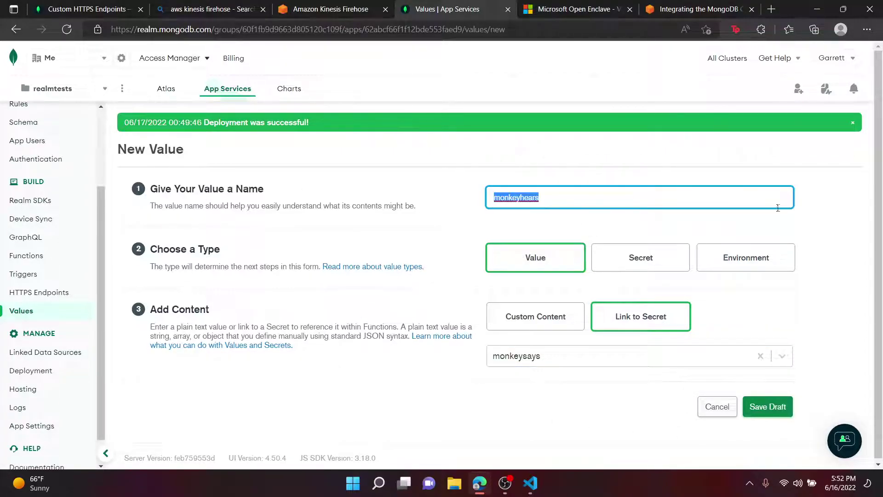
pyautogui.click(766, 407)
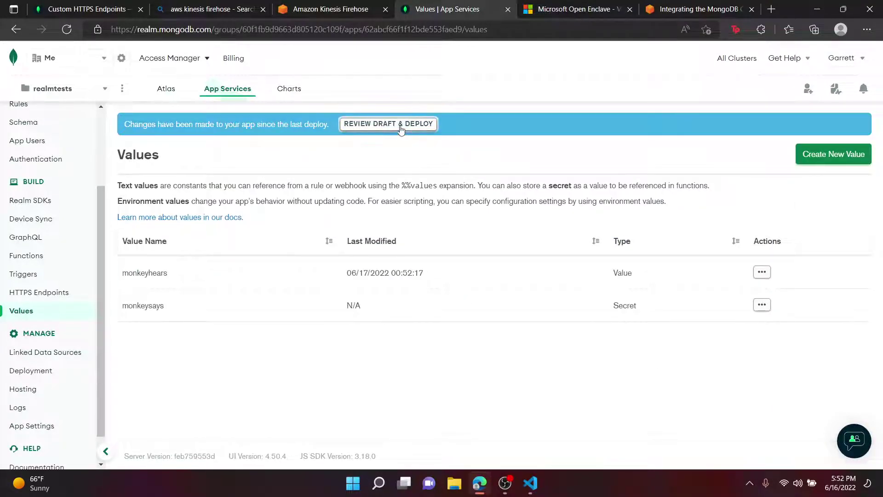
pyautogui.click(401, 125)
pyautogui.click(670, 369)
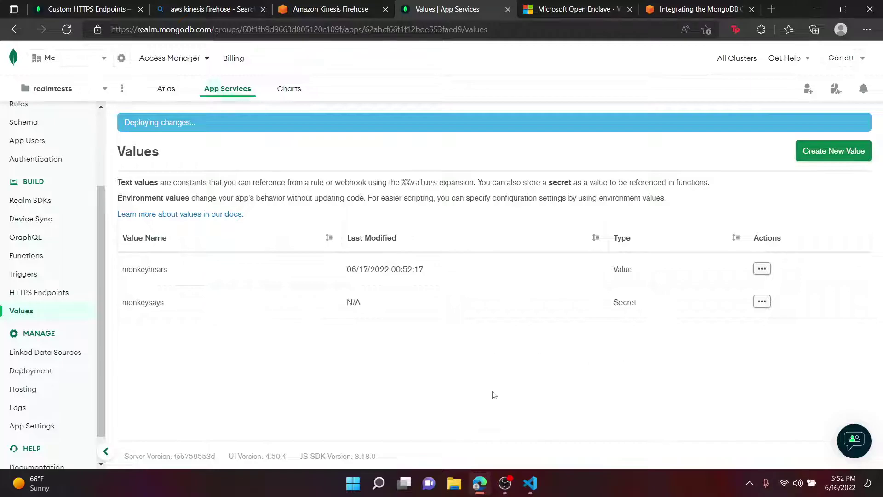
# Step: Switch to Visual Studio Code and paste monkeyhears as the VALUE NAME in the setup notes
pyautogui.click(531, 483)
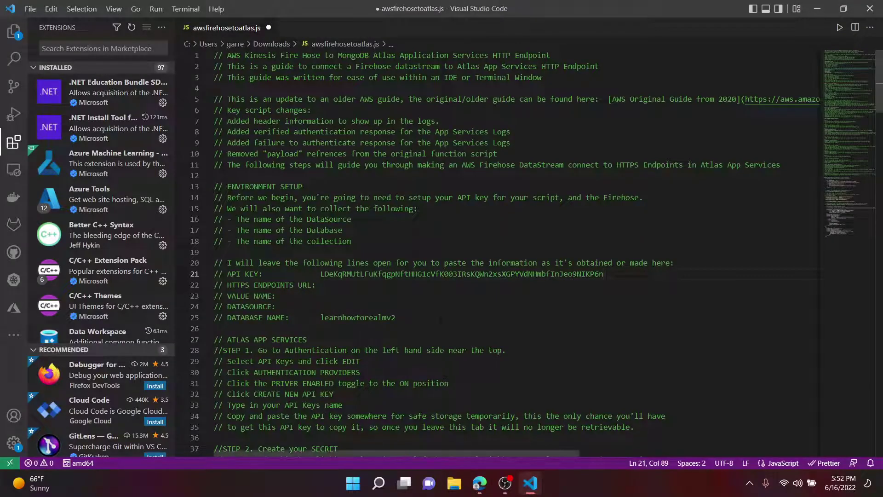
pyautogui.click(321, 295)
pyautogui.hotkey('ctrl', 'v')
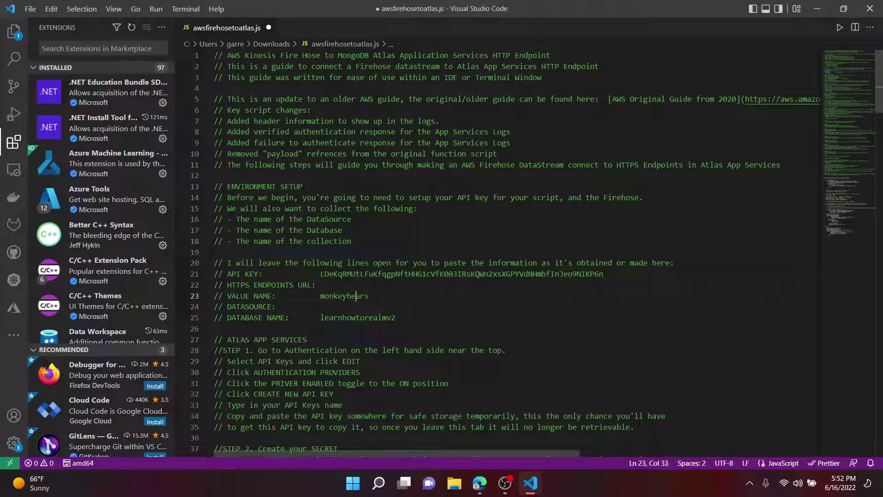
# Step: Look up the linked data source's service name in the browser and record mongodb-atlas as the DATASOURCE in the Visual Studio Code notes
pyautogui.click(361, 307)
pyautogui.click(480, 483)
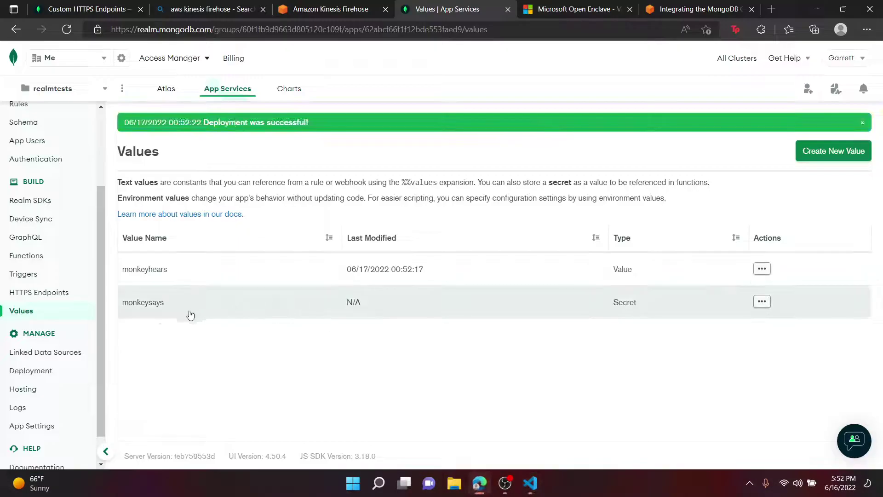
pyautogui.scroll(-1, 43, 230)
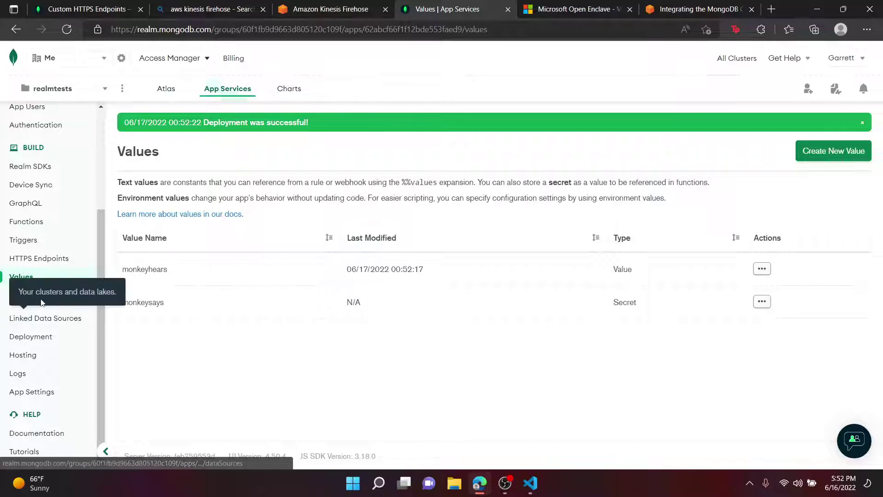
pyautogui.click(50, 325)
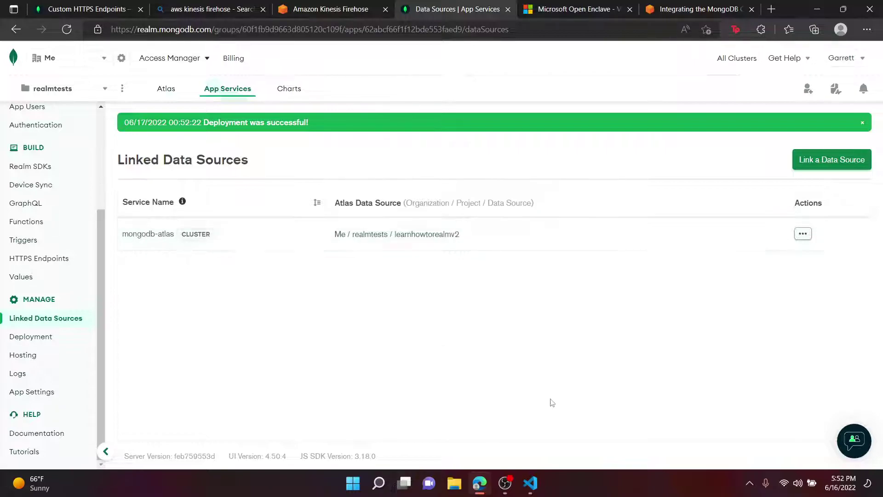
pyautogui.click(532, 483)
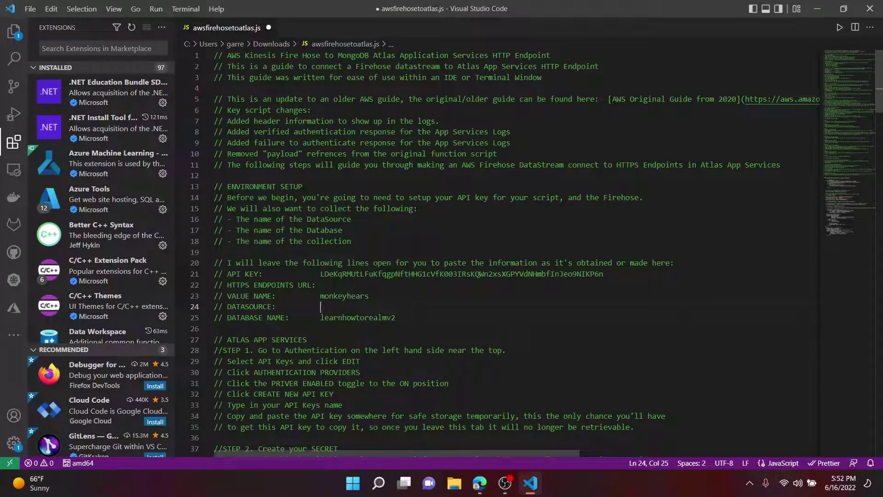
pyautogui.write('mongodb-atlas')
# Step: Copy the stored API key from the API KEY line of the setup notes
pyautogui.click(325, 285)
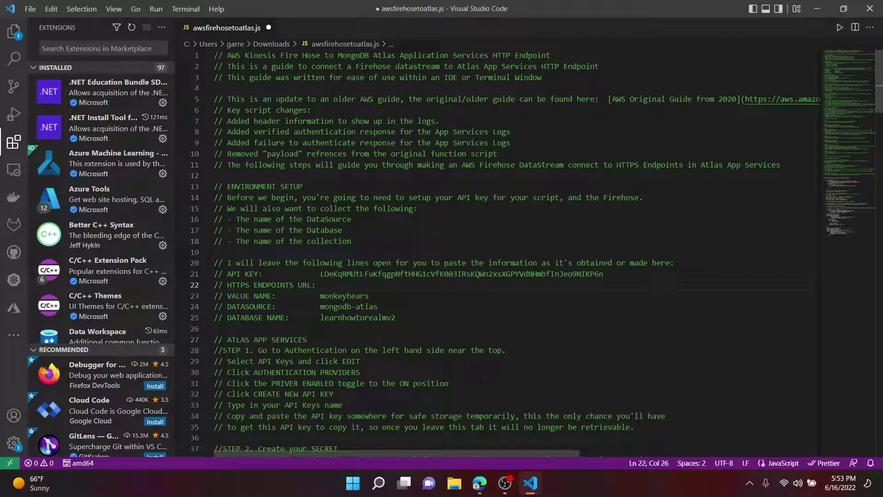
pyautogui.moveTo(321, 274); pyautogui.dragTo(612, 275)
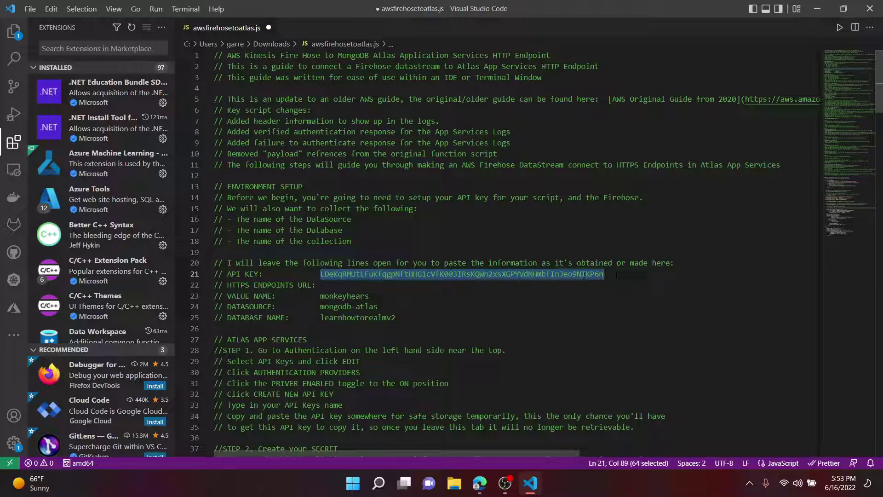
pyautogui.rightClick(585, 274)
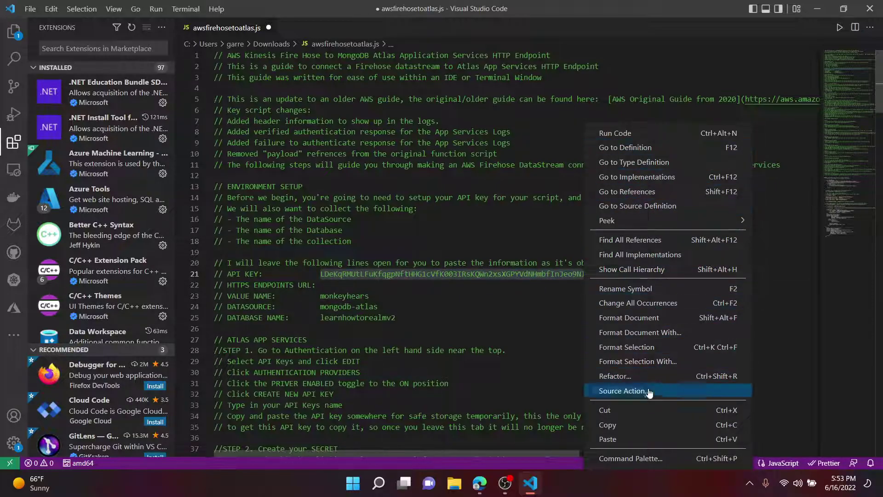
pyautogui.click(608, 424)
# Step: Return to the browser and start adding a new HTTPS endpoint to the app
pyautogui.click(480, 483)
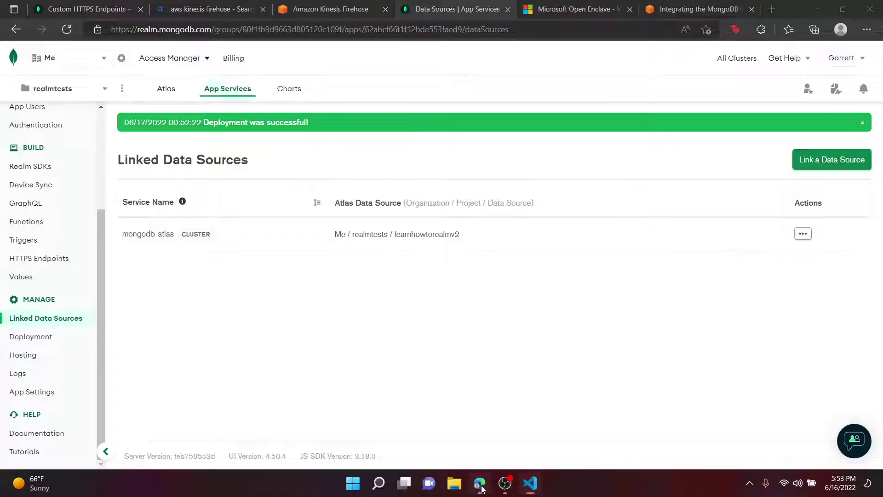
pyautogui.click(34, 259)
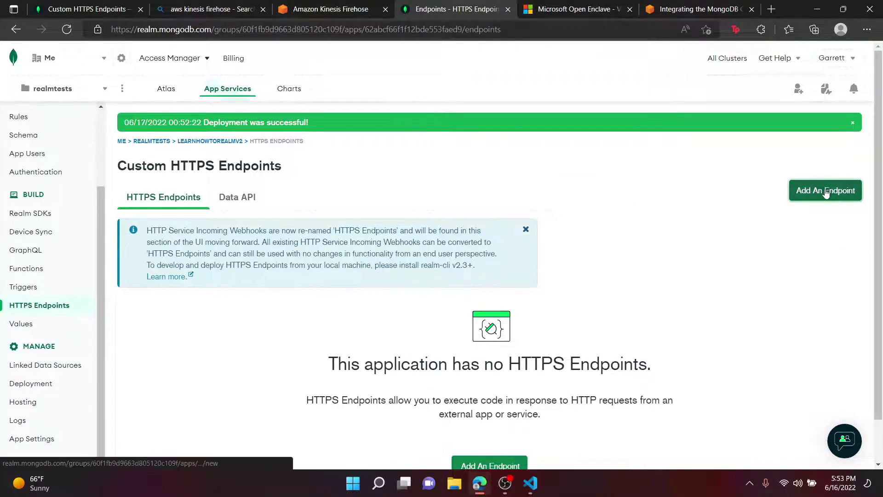
pyautogui.scroll(-1, 690, 222)
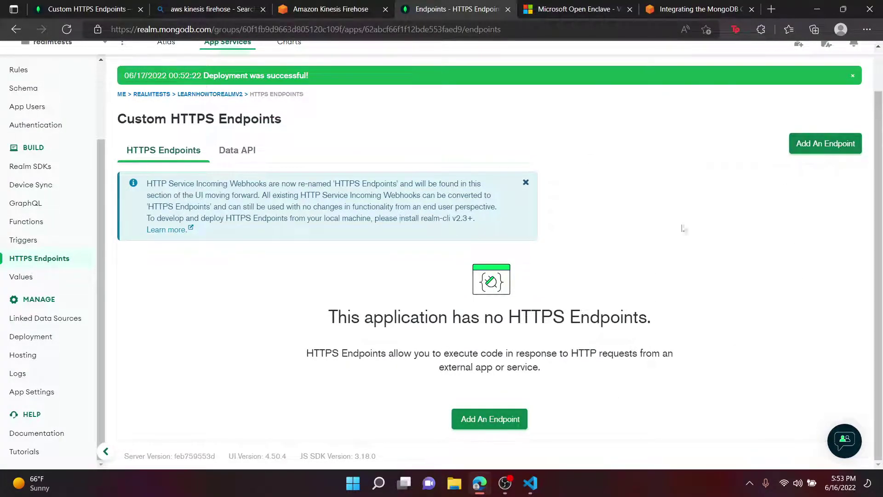
pyautogui.click(499, 419)
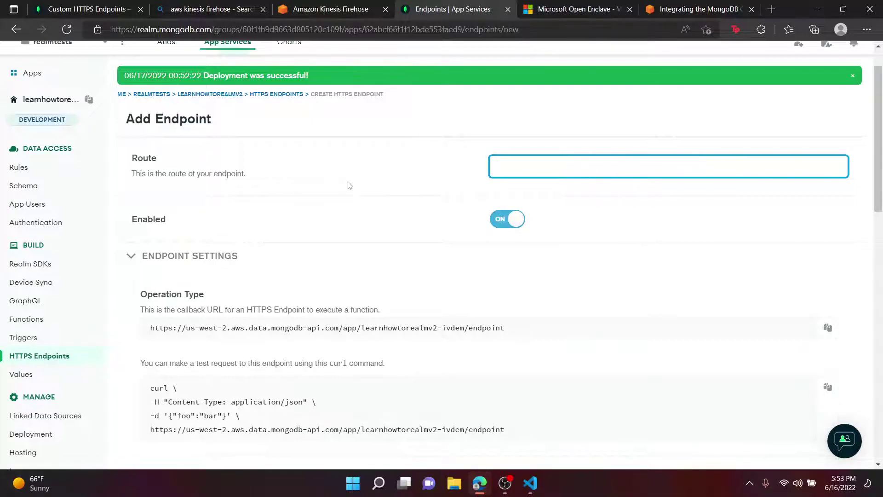
pyautogui.click(133, 261)
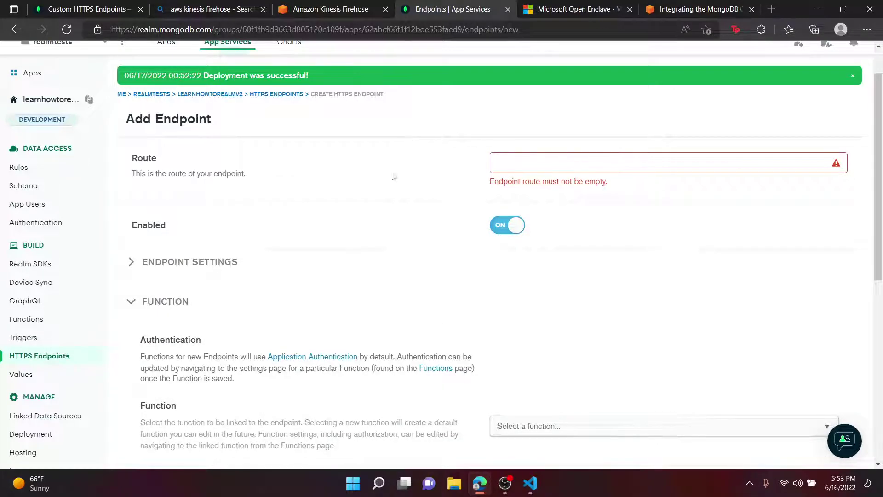
pyautogui.click(134, 265)
pyautogui.click(135, 266)
pyautogui.click(135, 267)
pyautogui.click(135, 267)
pyautogui.click(136, 267)
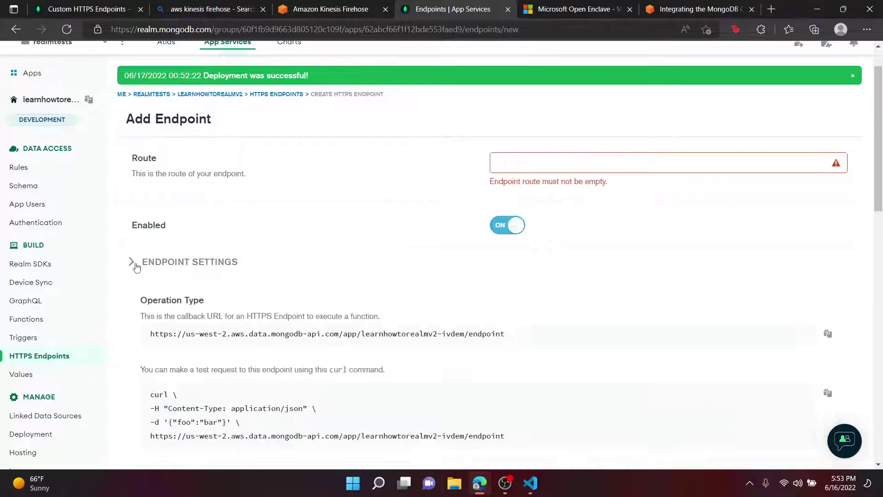
pyautogui.click(136, 267)
pyautogui.click(191, 271)
pyautogui.click(190, 260)
# Step: Try the placeholder route /kljsdaflj for the endpoint and expand the endpoint settings
pyautogui.click(529, 158)
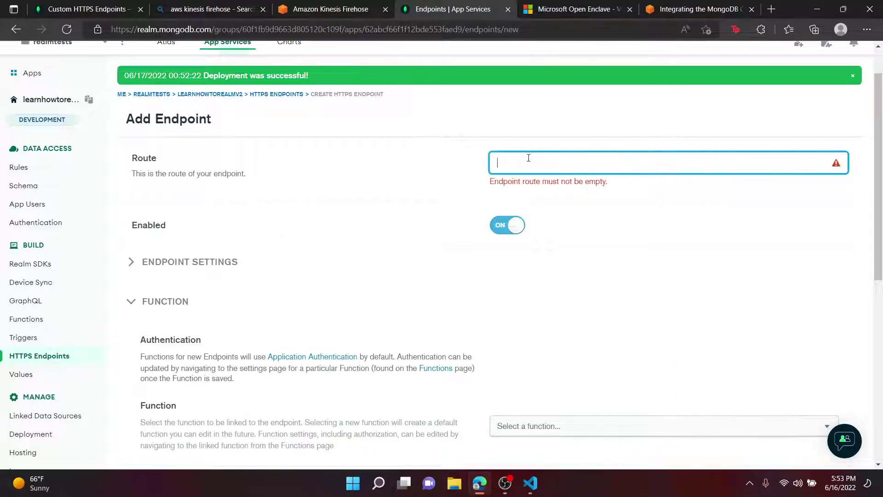
pyautogui.write('/kljsdafl')
pyautogui.scroll(-8, 367, 299)
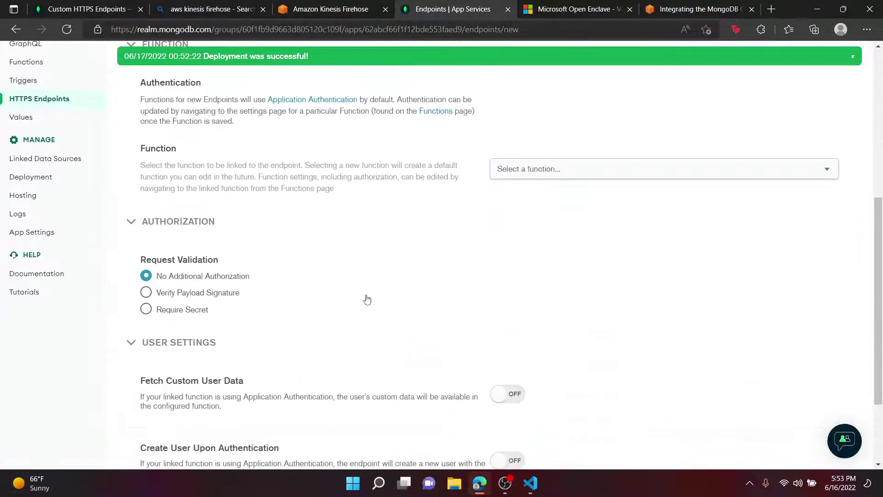
pyautogui.write('ljsdaflj')
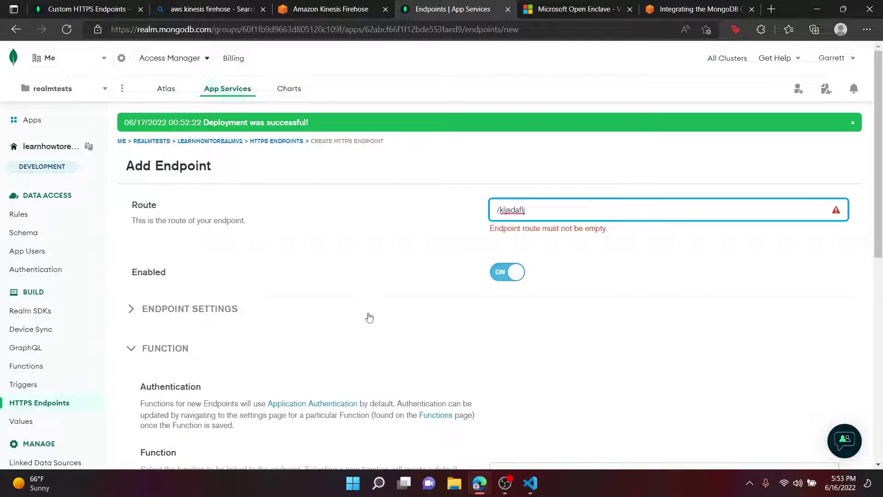
pyautogui.click(138, 314)
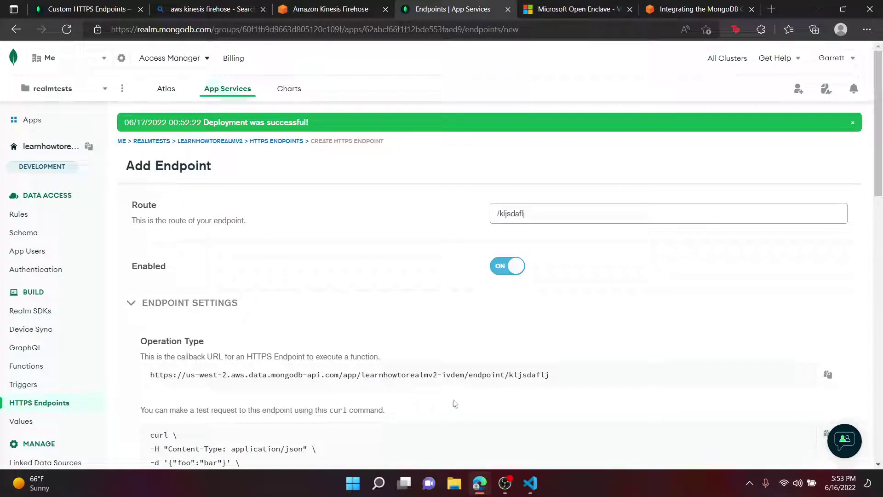
# Step: Replace the endpoint's route with /monkeyfirehose
pyautogui.moveTo(552, 215); pyautogui.dragTo(449, 213)
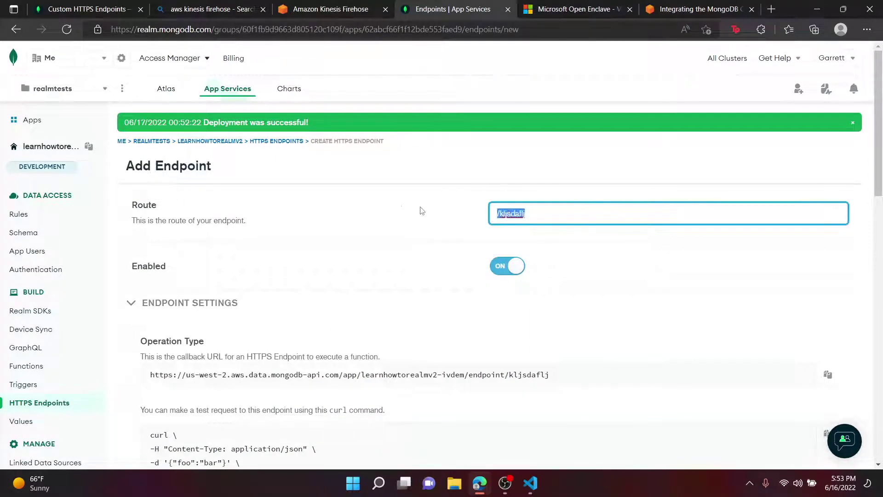
pyautogui.press('BackSpace')
pyautogui.write('/')
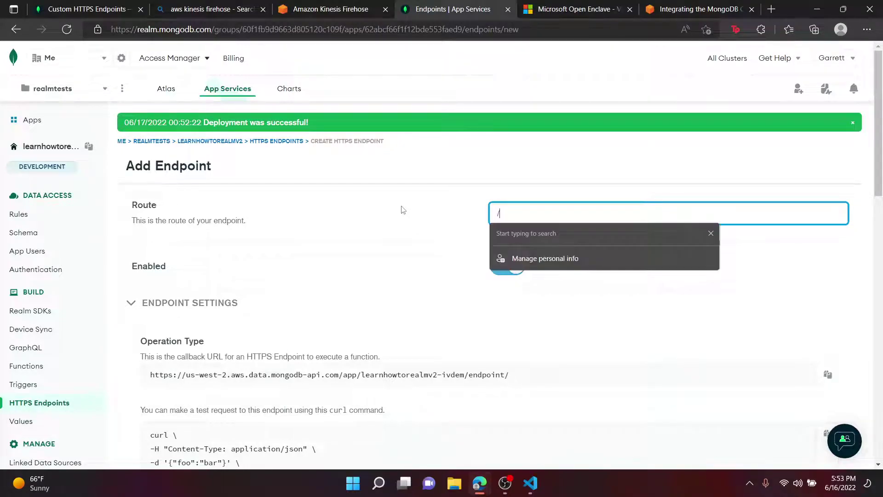
pyautogui.write('monkeyfi')
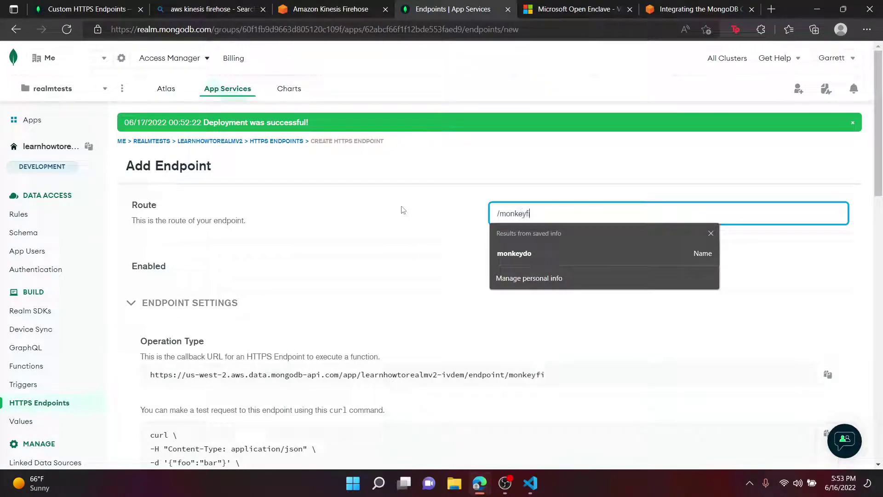
pyautogui.write('rehose')
pyautogui.click(396, 274)
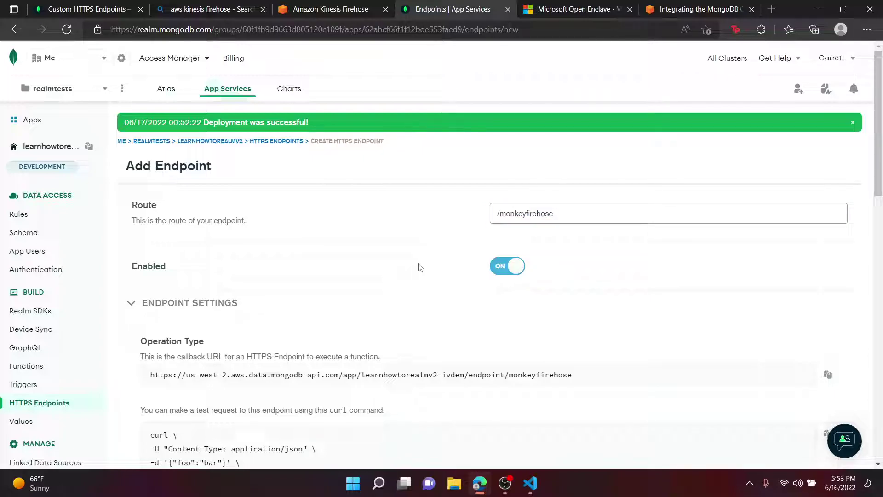
# Step: Toggle the endpoint's Enabled setting off and back on
pyautogui.scroll(-3, 420, 267)
pyautogui.click(506, 141)
pyautogui.click(506, 141)
pyautogui.click(507, 141)
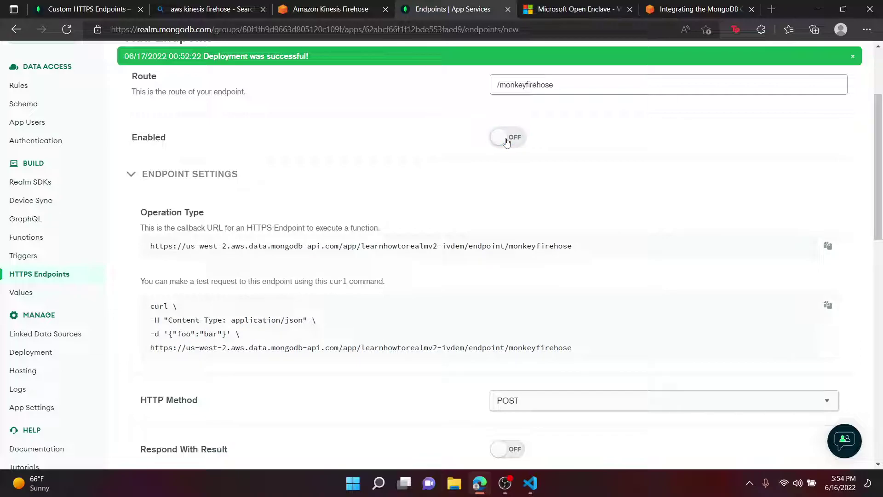
pyautogui.click(507, 141)
# Step: Copy the endpoint's callback URL and paste it after HTTPS ENDPOINTS URL in awsfirehosetoatlas.js in Visual Studio Code
pyautogui.scroll(-2, 409, 192)
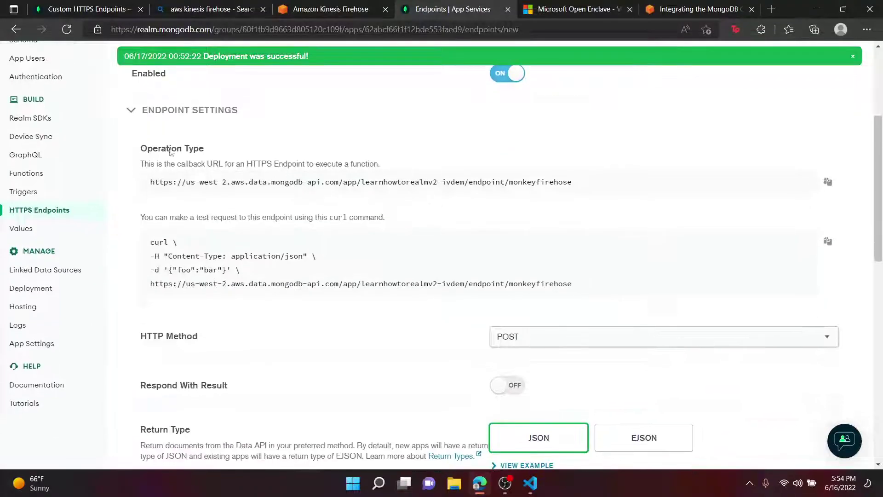
pyautogui.click(828, 182)
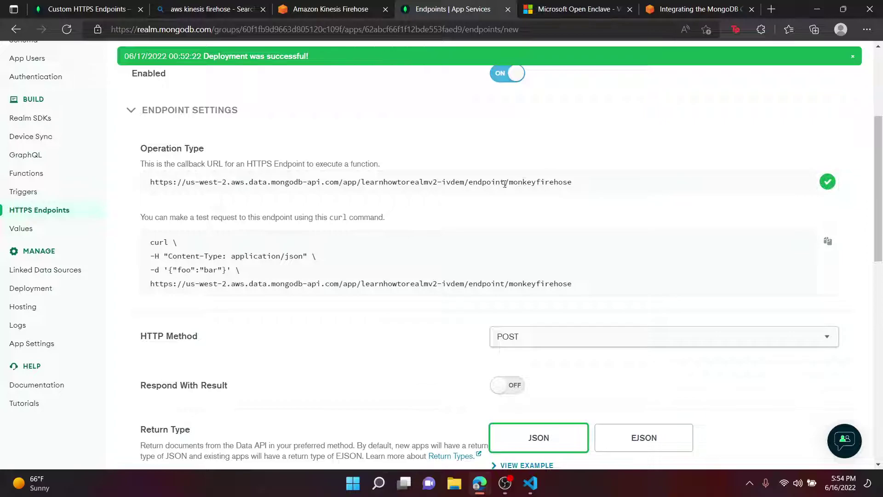
pyautogui.click(530, 483)
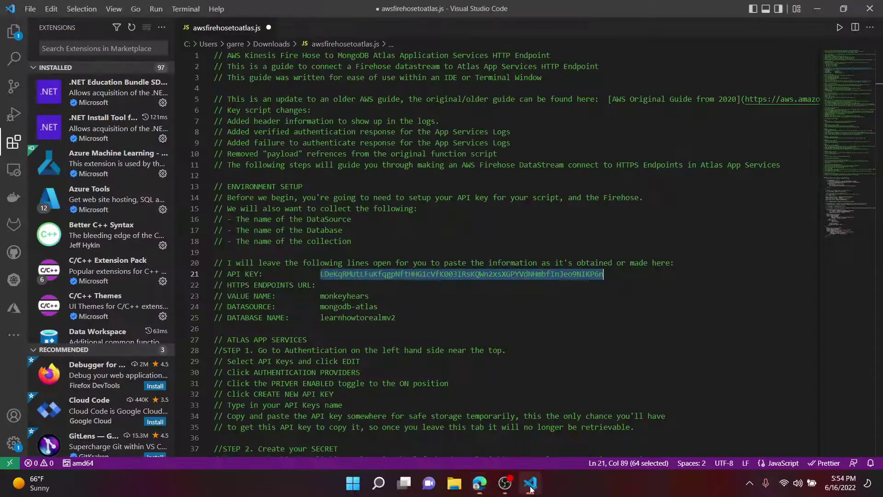
pyautogui.click(325, 284)
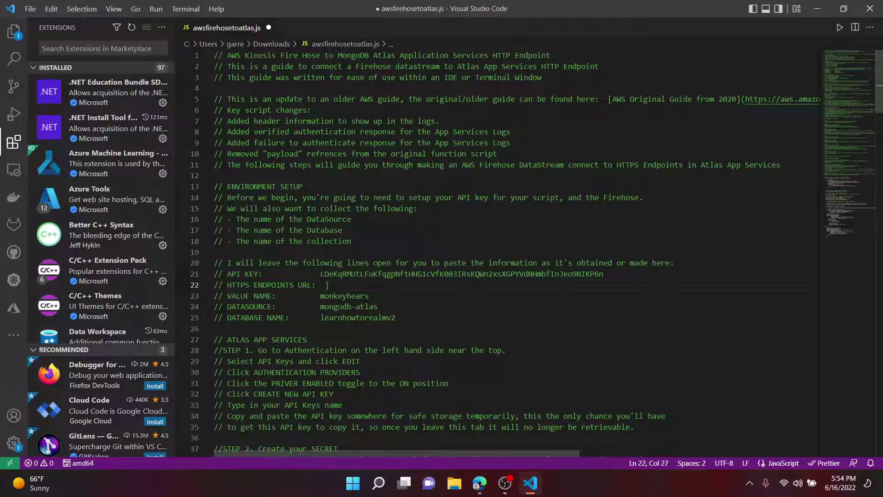
pyautogui.hotkey('ctrl', 'v')
pyautogui.click(577, 363)
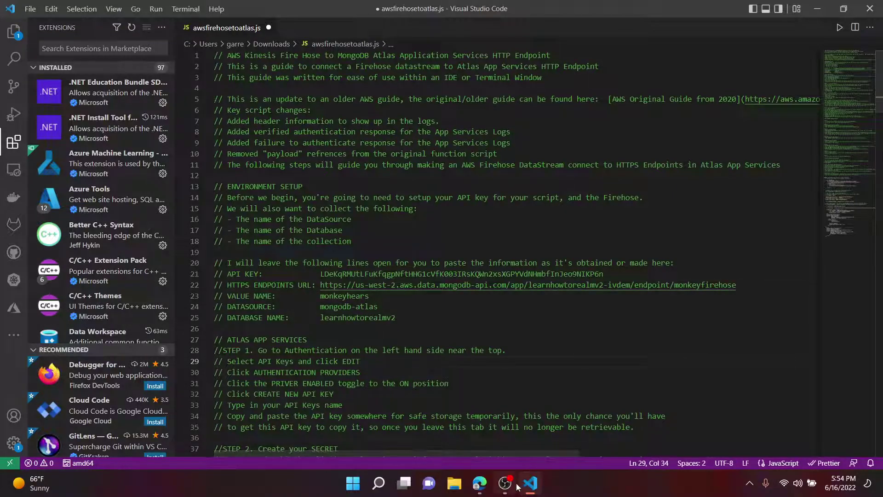
# Step: Return to the browser and set the endpoint's HTTP Method to Any HTTP Method
pyautogui.click(480, 483)
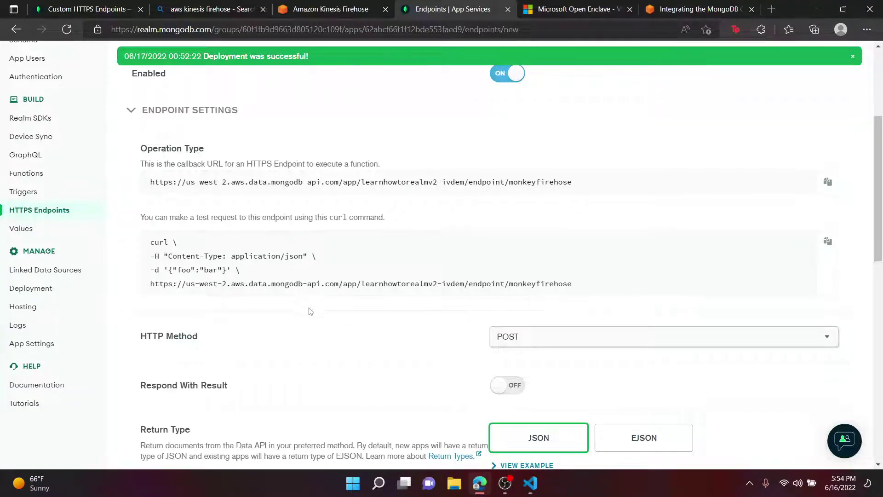
pyautogui.scroll(-2, 321, 322)
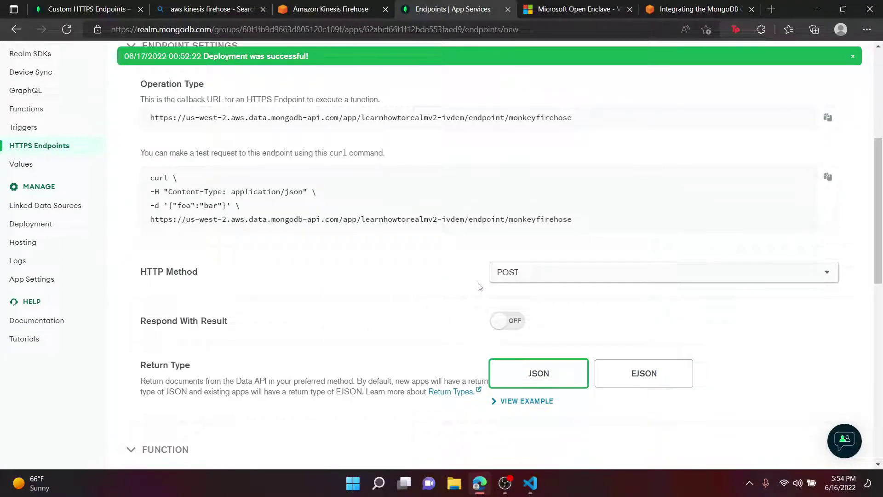
pyautogui.click(522, 276)
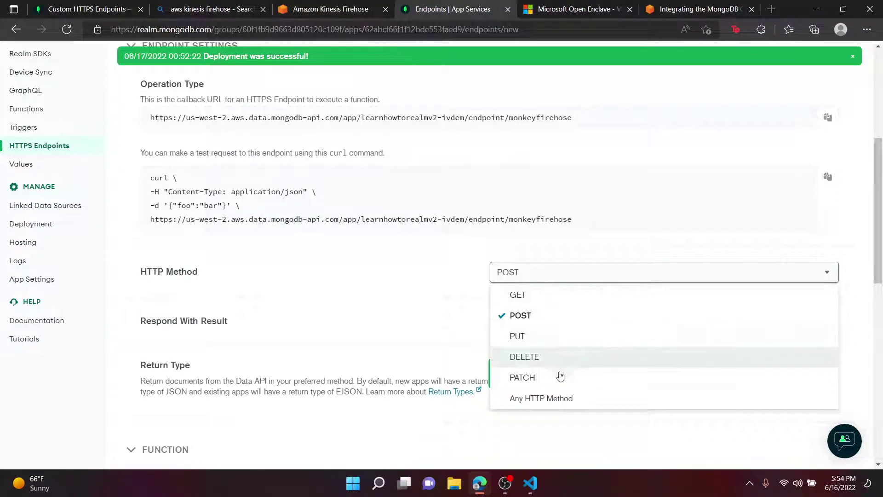
pyautogui.click(593, 403)
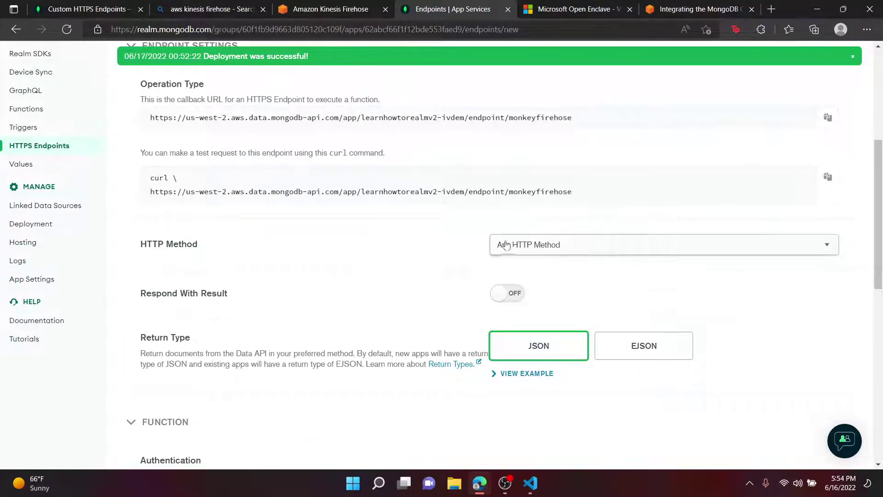
pyautogui.click(573, 245)
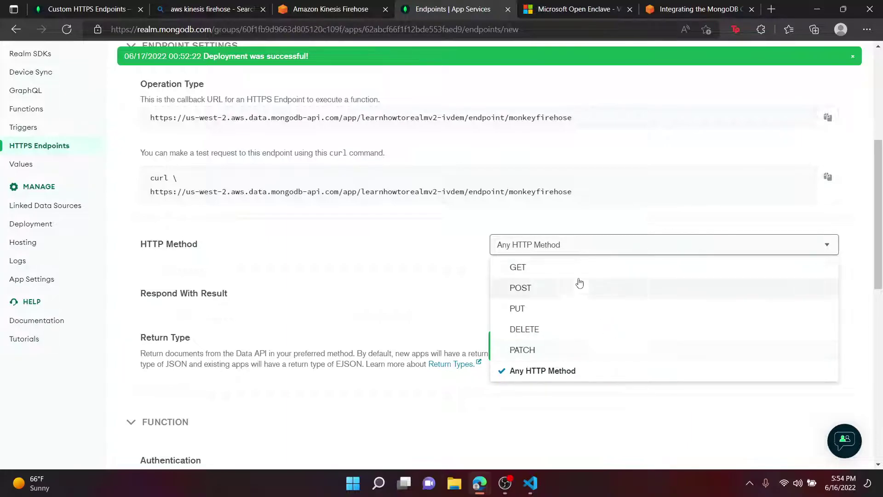
pyautogui.click(380, 258)
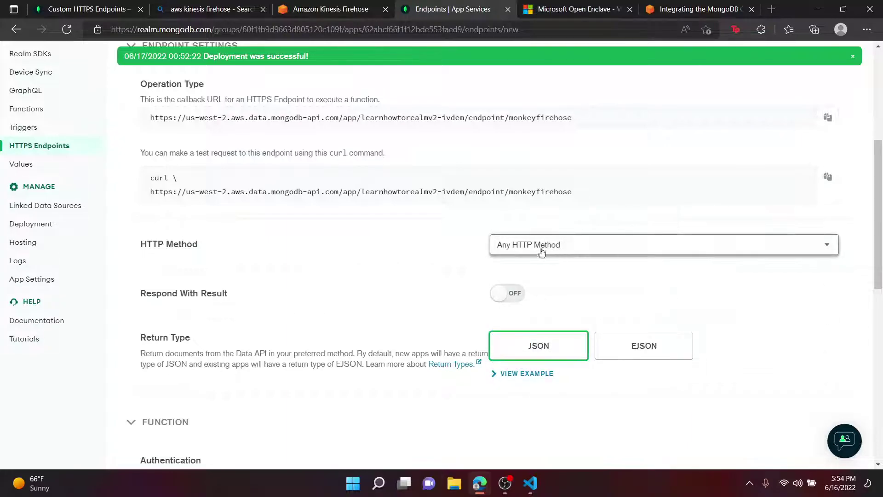
# Step: Show the return type example and compare the JSON and EJSON formats, finishing with JSON selected
pyautogui.scroll(-4, 336, 285)
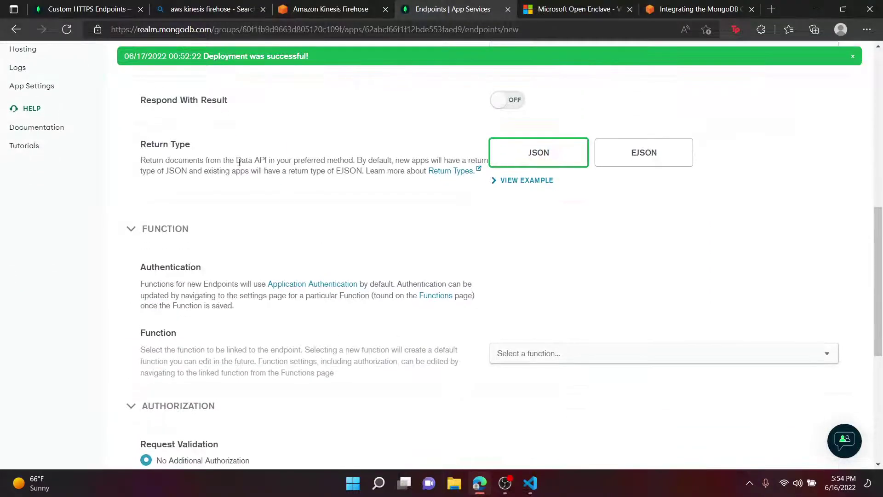
pyautogui.scroll(3, 341, 257)
pyautogui.scroll(-1, 436, 262)
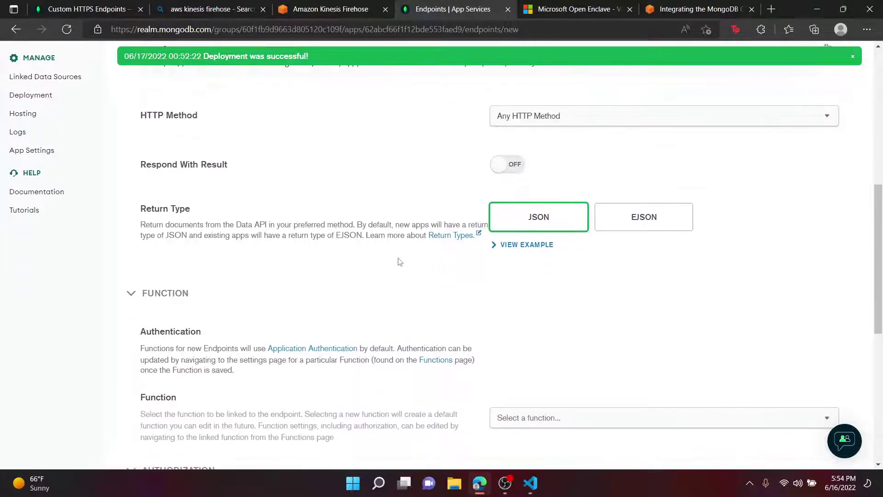
pyautogui.click(611, 229)
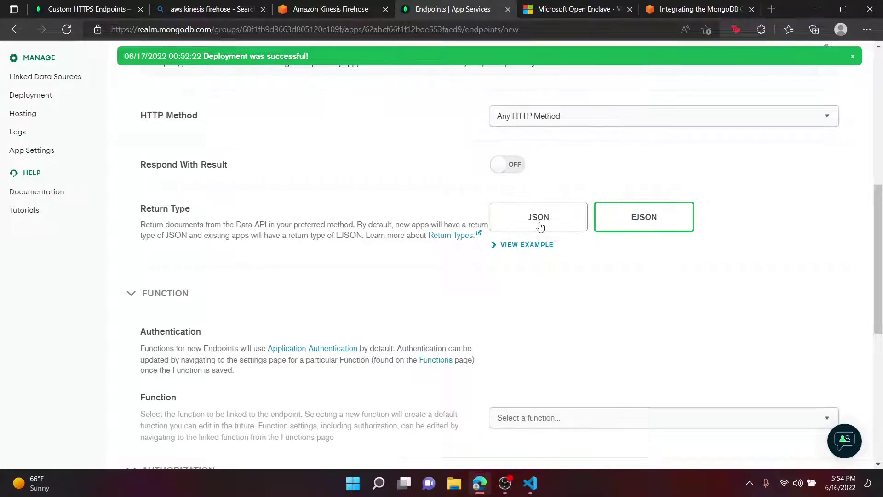
pyautogui.click(531, 246)
pyautogui.click(546, 222)
pyautogui.click(622, 224)
pyautogui.click(554, 223)
pyautogui.click(653, 223)
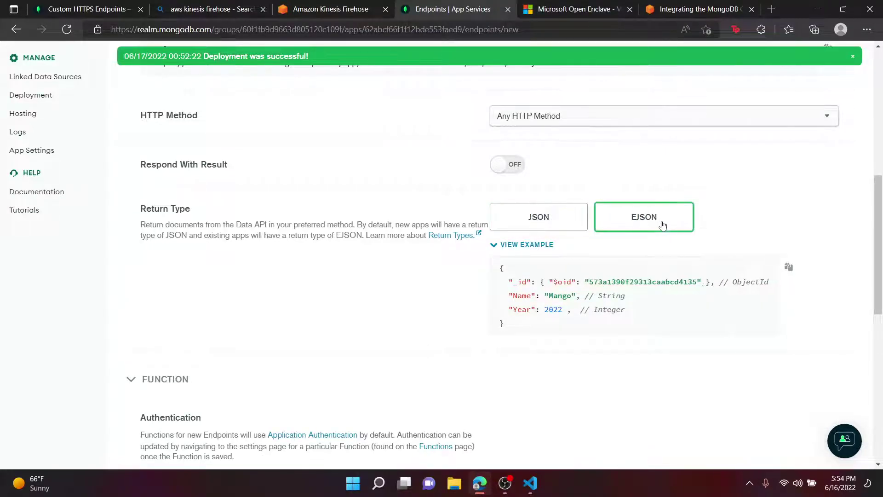
pyautogui.click(539, 220)
pyautogui.click(647, 222)
pyautogui.click(557, 225)
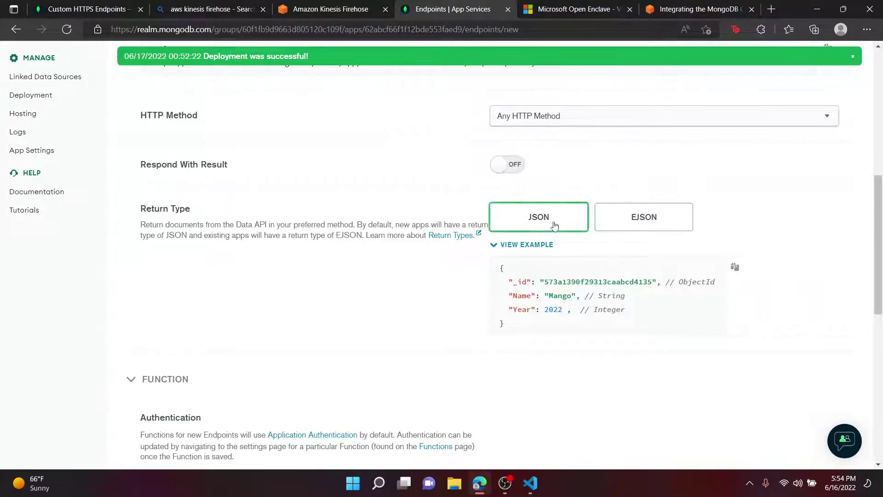
# Step: Link a new function to the endpoint and name it monkeyfirehose
pyautogui.scroll(-4, 331, 340)
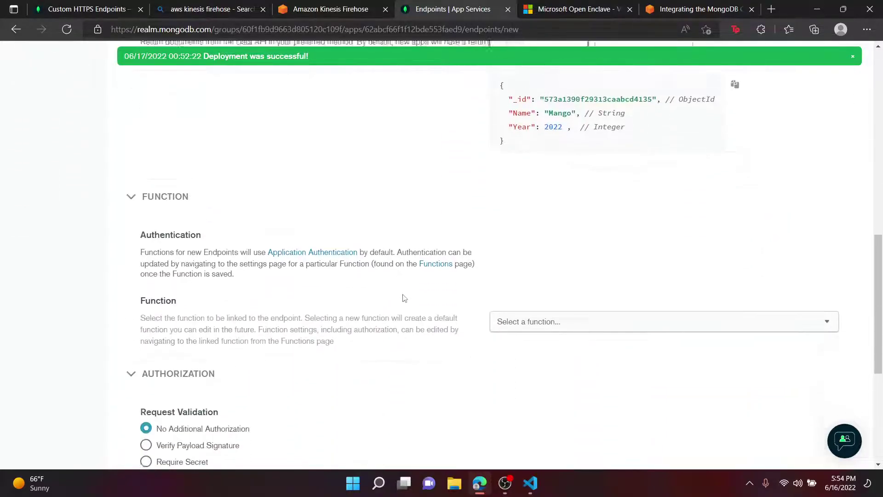
pyautogui.scroll(-3, 216, 259)
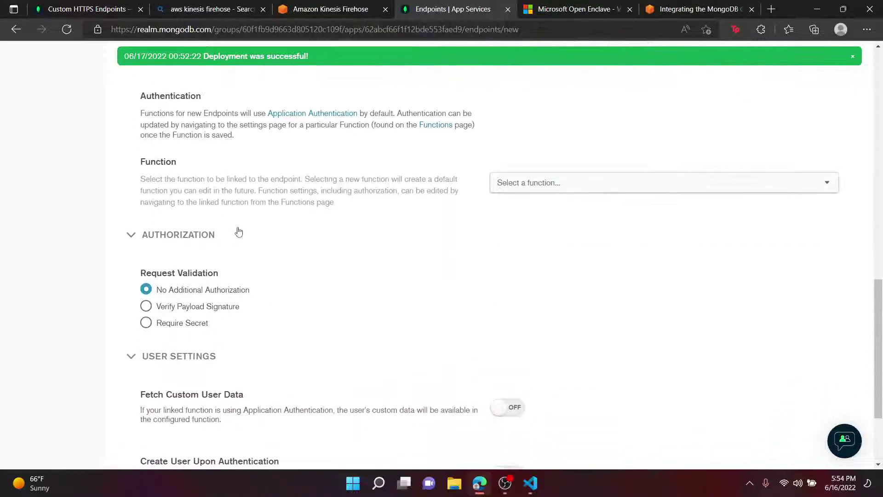
pyautogui.click(527, 184)
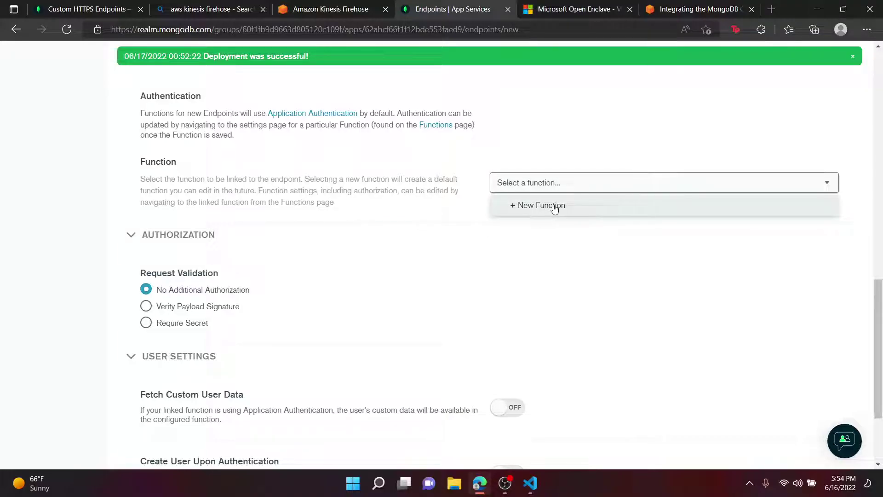
pyautogui.click(555, 208)
pyautogui.click(552, 246)
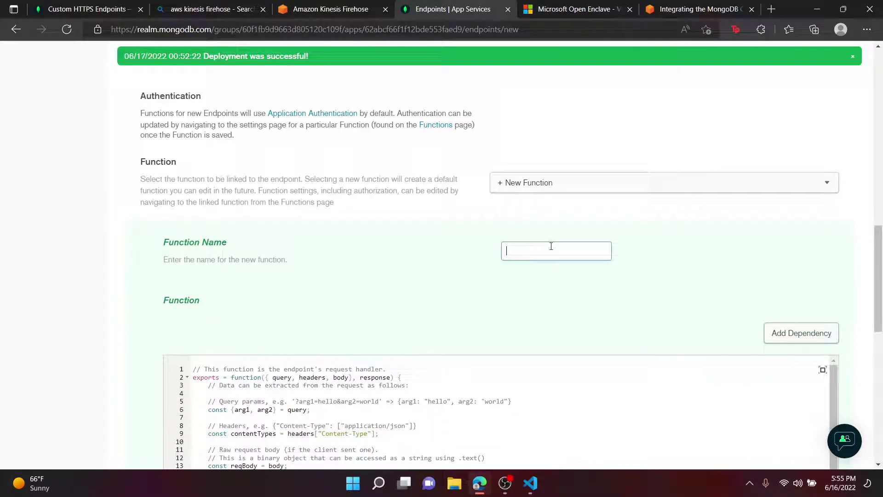
pyautogui.write('monkeyfirehose')
pyautogui.click(531, 281)
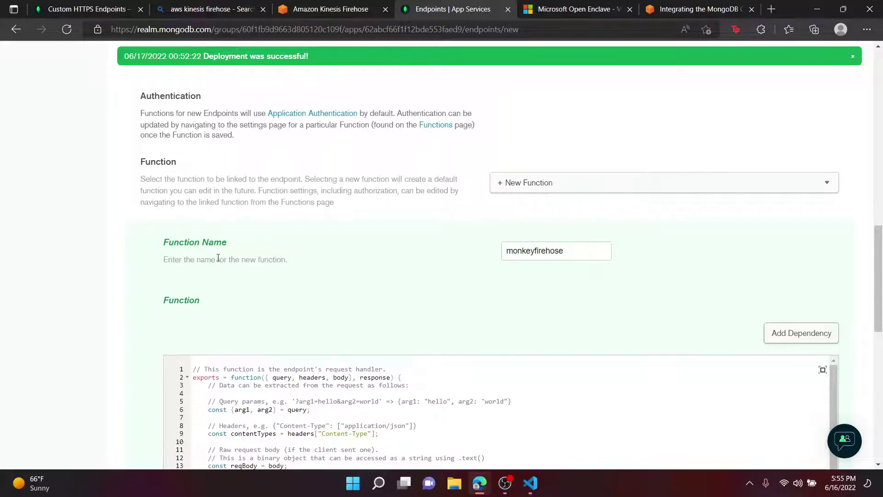
# Step: Delete all of the default request handler code from the new function's editor
pyautogui.scroll(15, 267, 276)
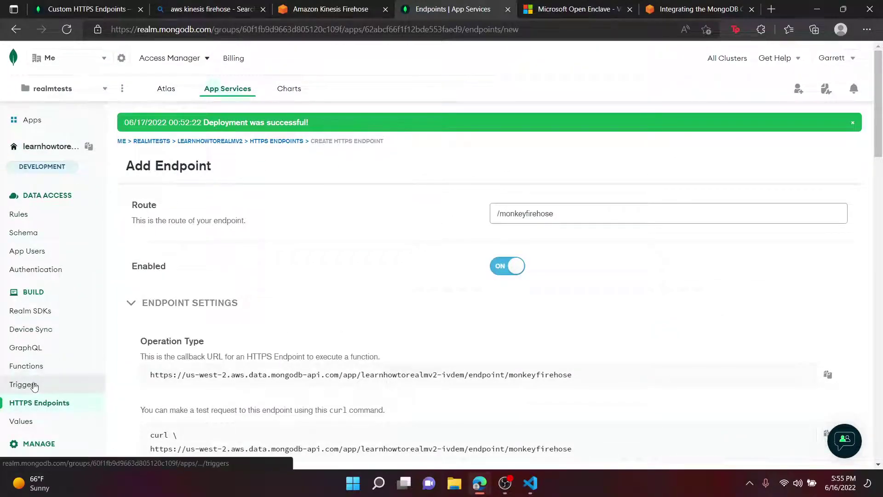
pyautogui.scroll(-15, 400, 252)
pyautogui.scroll(-5, 403, 251)
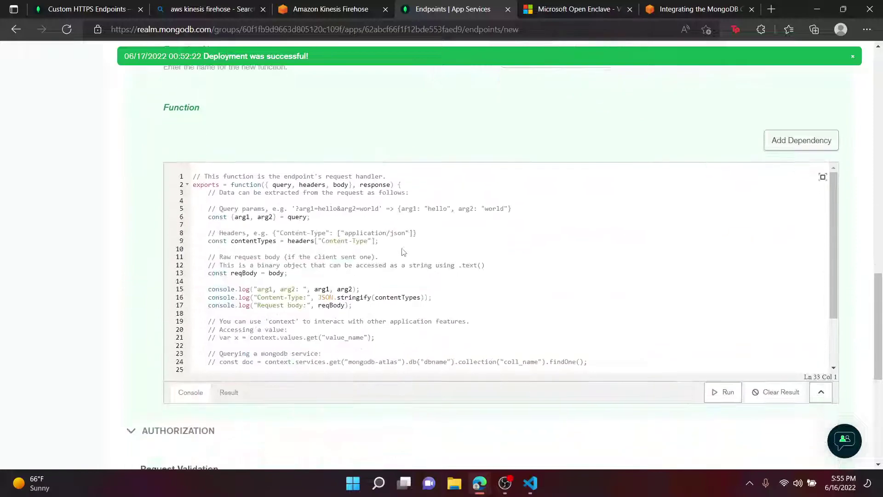
pyautogui.click(394, 247)
pyautogui.hotkey('ctrl', 'a')
pyautogui.press('BackSpace')
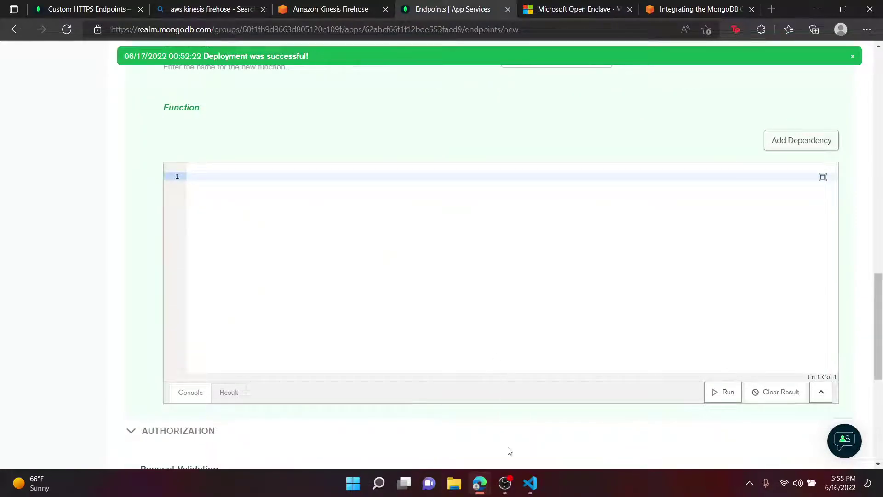
# Step: Switch to Visual Studio Code and review the saved endpoint URL among the environment setup notes
pyautogui.click(530, 483)
pyautogui.scroll(-6, 460, 253)
pyautogui.scroll(-5, 506, 253)
pyautogui.scroll(11, 506, 253)
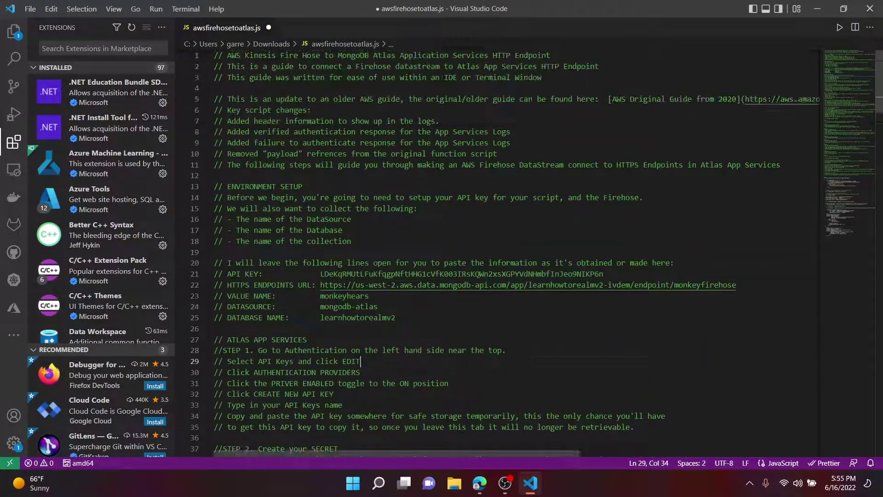
pyautogui.moveTo(320, 285); pyautogui.dragTo(737, 285)
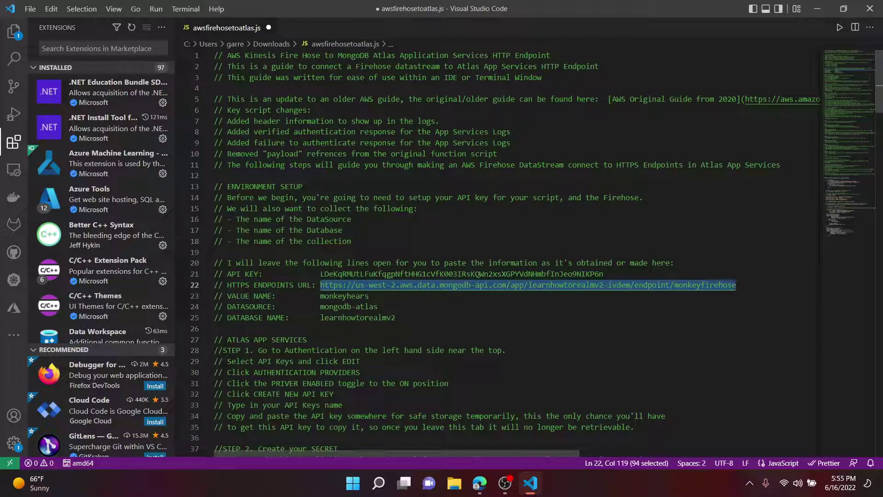
pyautogui.click(377, 307)
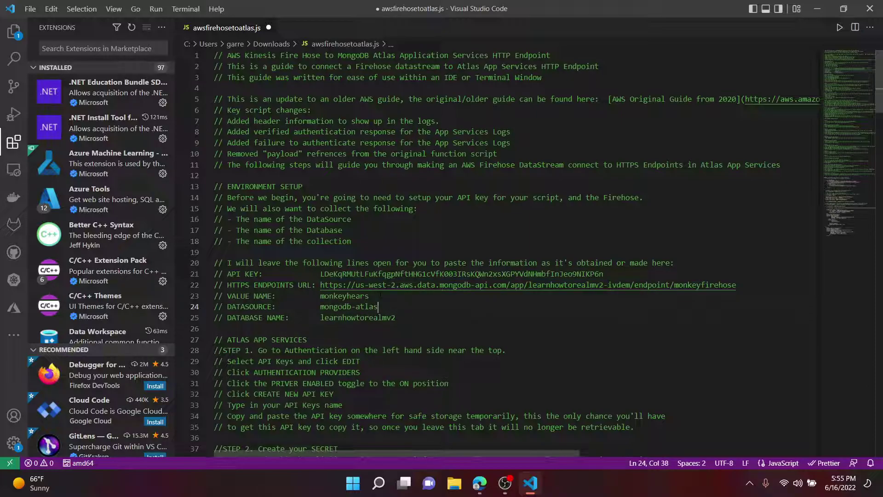
# Step: Replace the placeholder value name in the context.values.get call on line 168 with the saved value name monkeyhears
pyautogui.moveTo(371, 295); pyautogui.dragTo(320, 296)
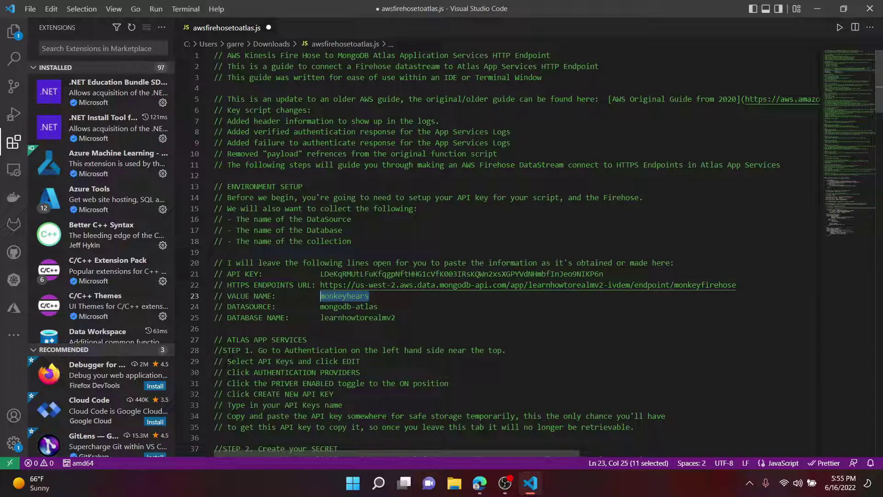
pyautogui.scroll(-20, 233, 73)
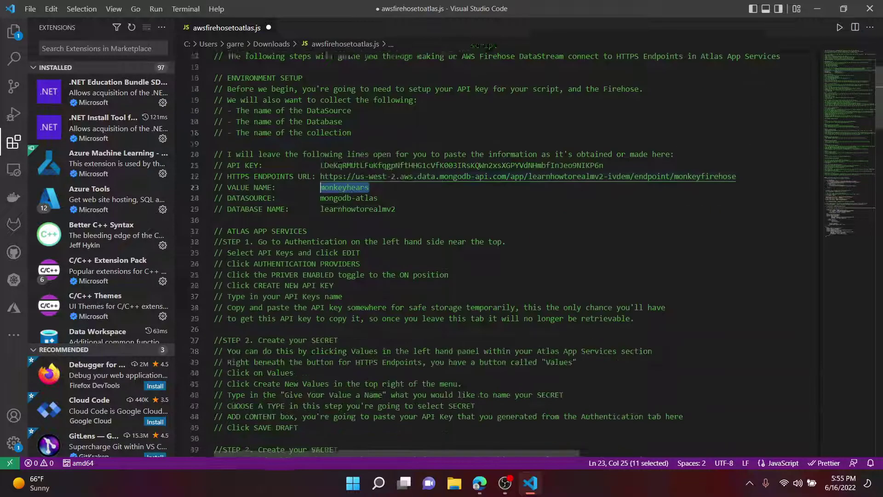
pyautogui.scroll(-20, 232, 73)
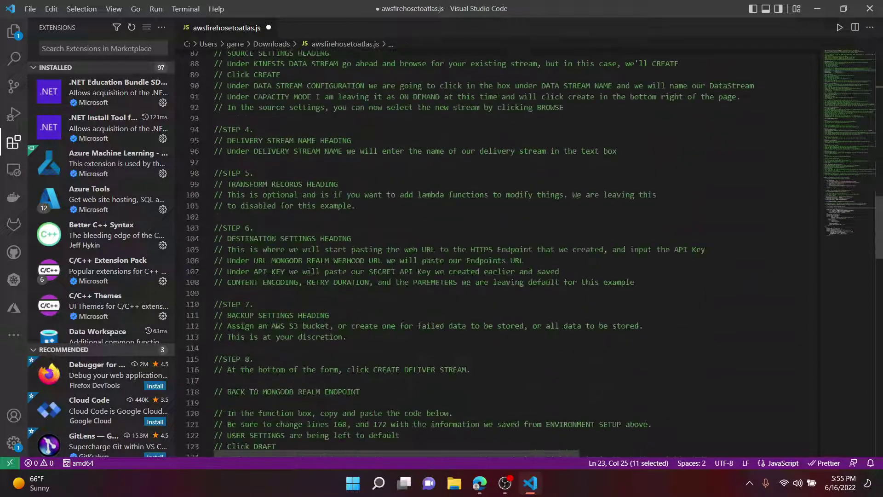
pyautogui.scroll(-4, 401, 272)
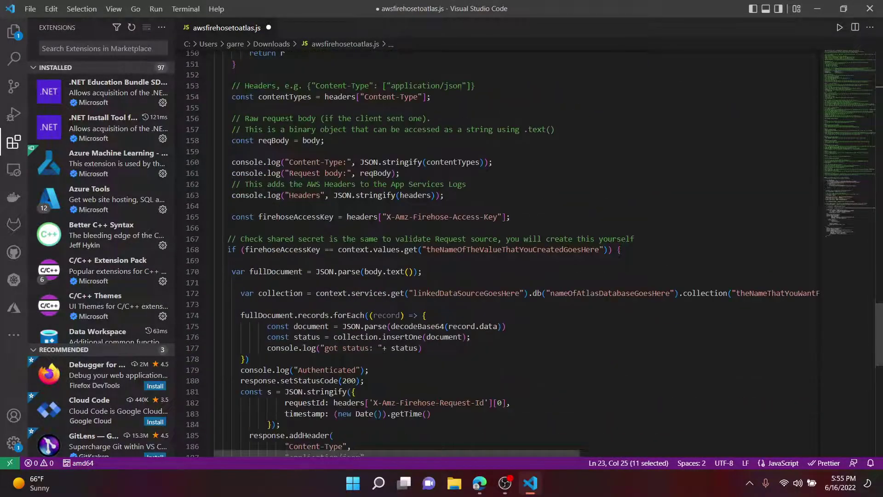
pyautogui.scroll(-1, 472, 275)
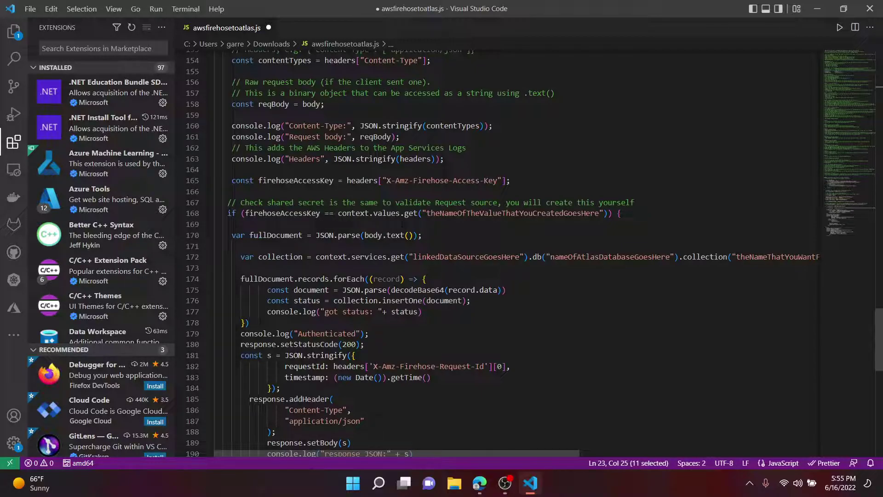
pyautogui.click(391, 213)
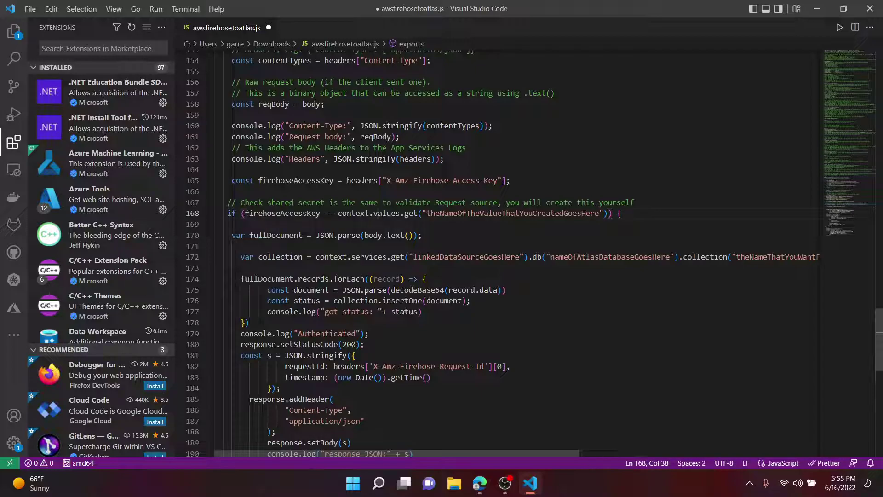
pyautogui.moveTo(424, 215); pyautogui.dragTo(598, 220)
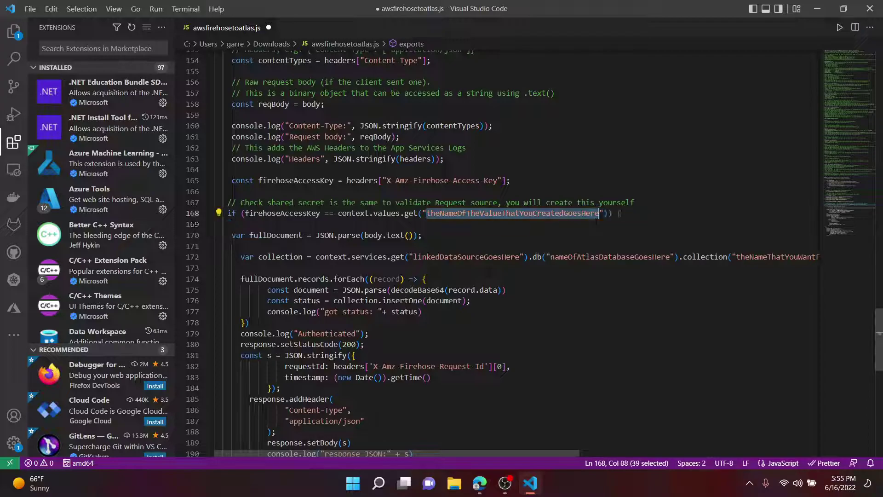
pyautogui.write('monkeyheads')
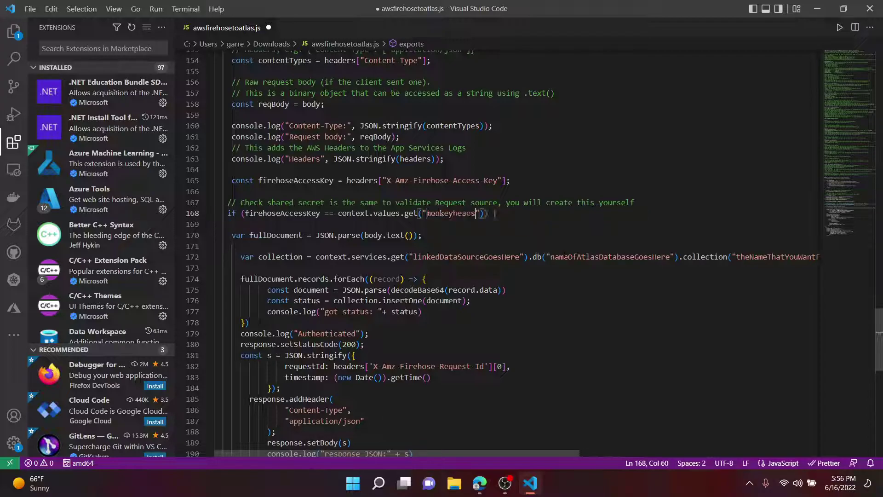
# Step: Replace the linked data source placeholder in the context.services.get call on line 172 with the noted data source name mongodb-atlas
pyautogui.click(444, 181)
pyautogui.click(423, 236)
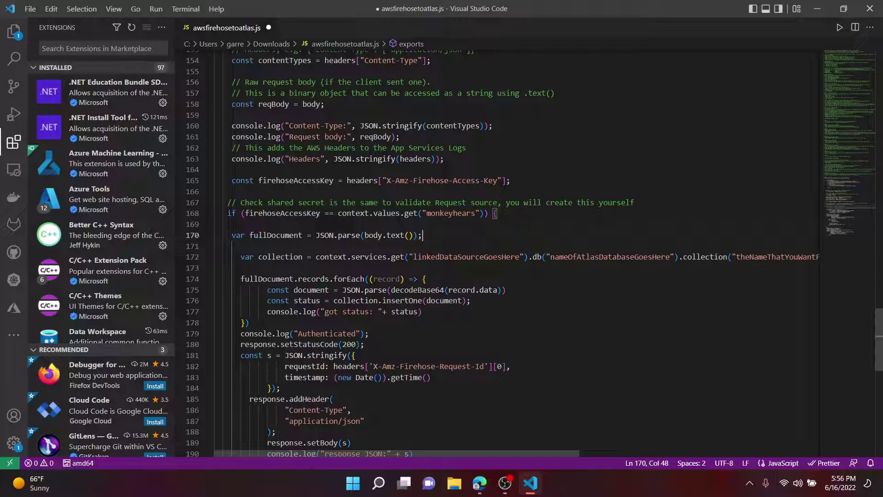
pyautogui.scroll(1, 534, 253)
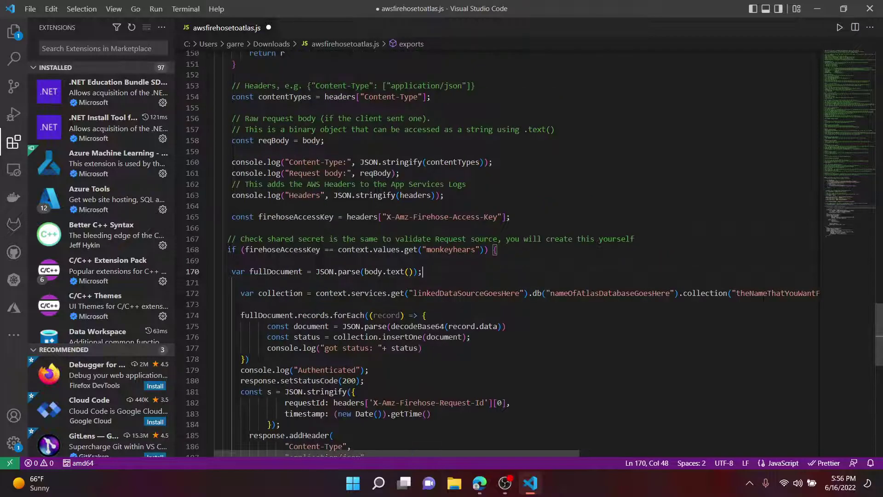
pyautogui.moveTo(566, 453); pyautogui.dragTo(594, 433)
pyautogui.scroll(13, 515, 253)
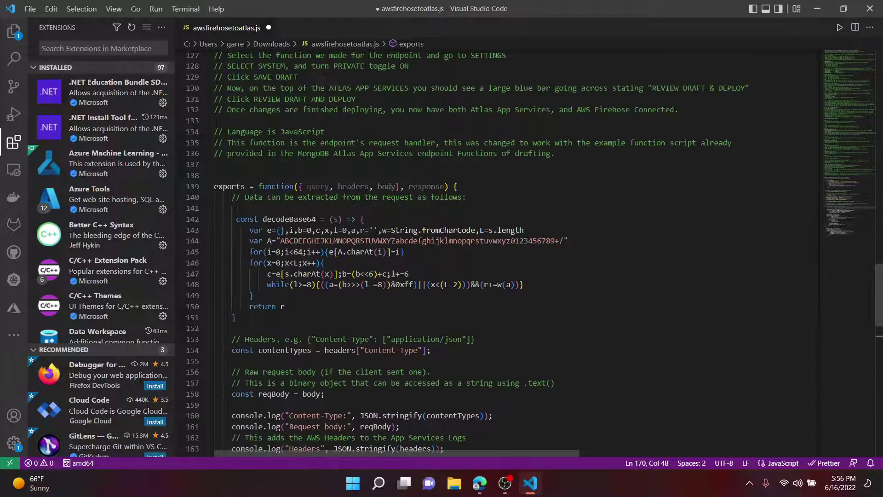
pyautogui.scroll(20, 515, 254)
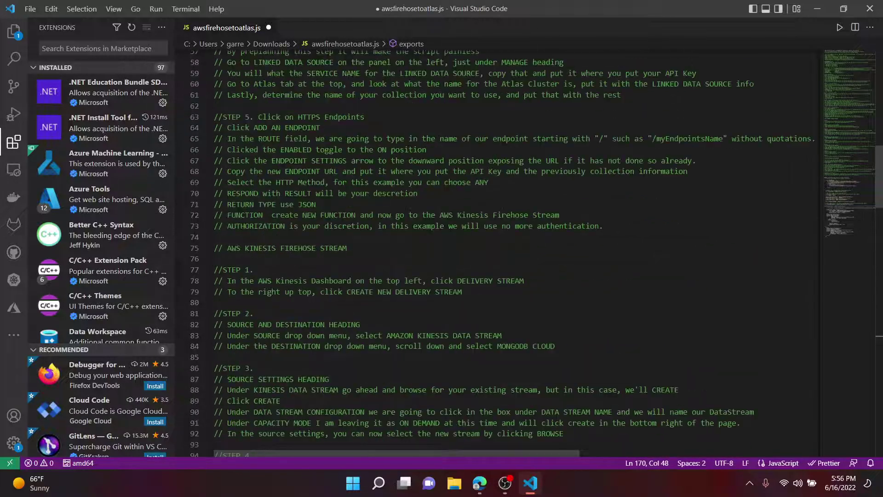
pyautogui.scroll(13, 515, 253)
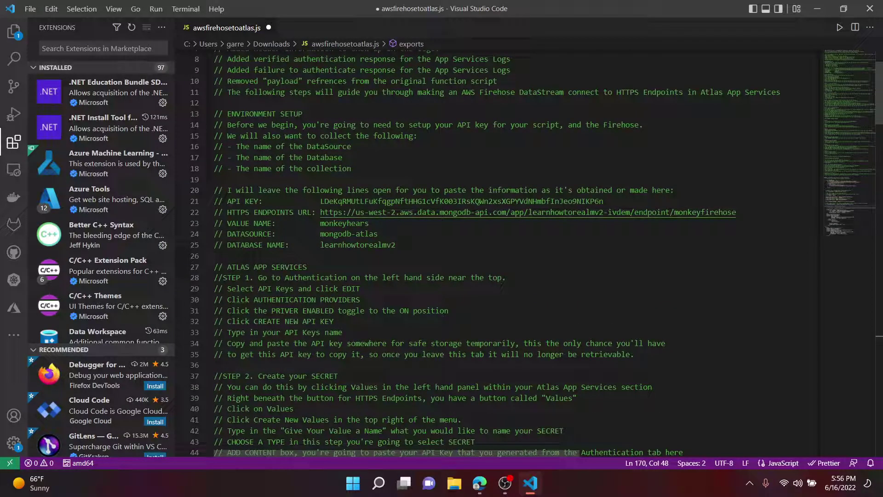
pyautogui.scroll(-20, 516, 253)
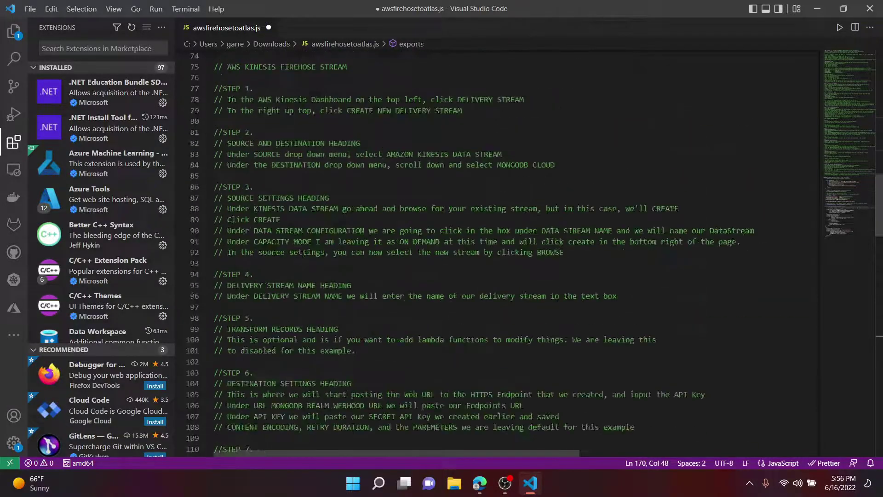
pyautogui.scroll(-4, 515, 253)
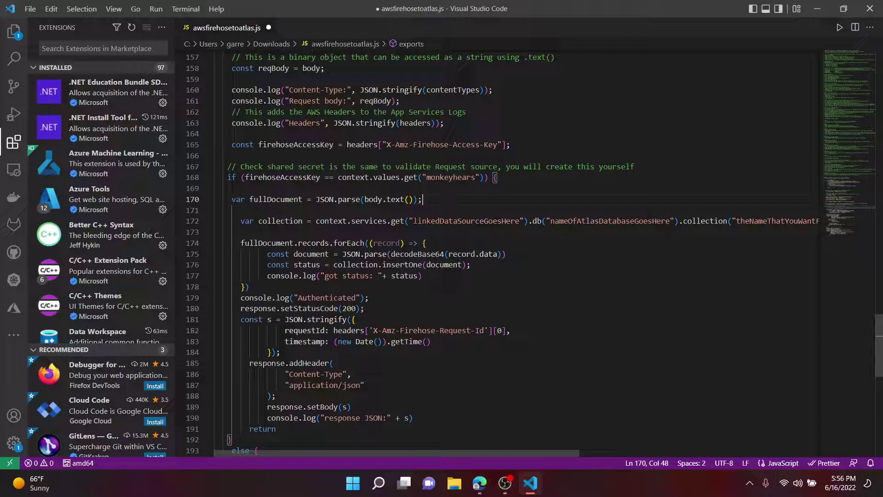
pyautogui.moveTo(520, 221); pyautogui.dragTo(414, 222)
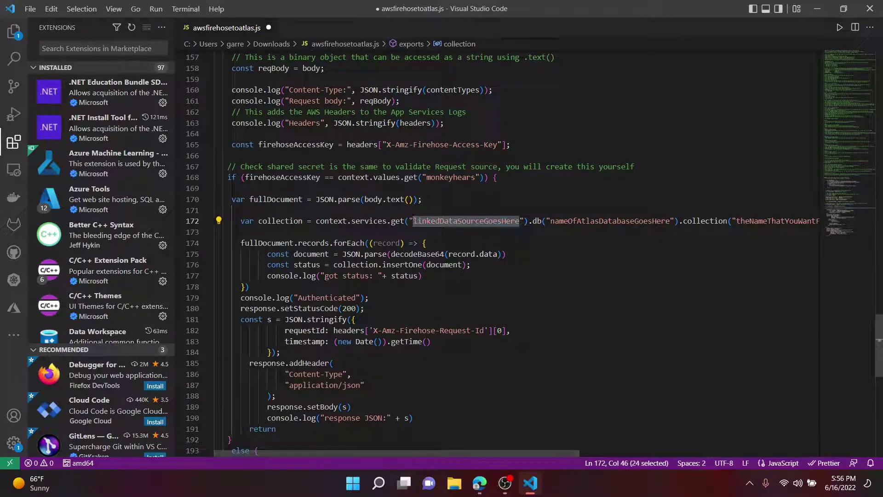
pyautogui.write('mongo')
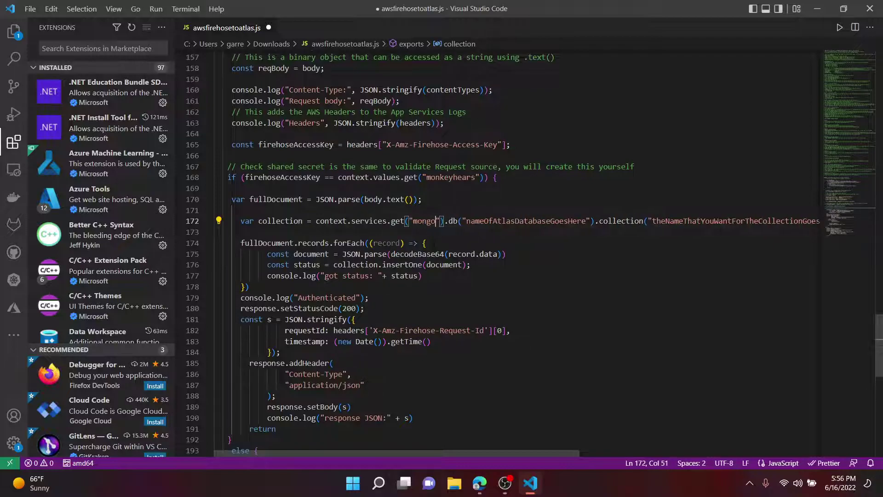
pyautogui.write('db-atlas')
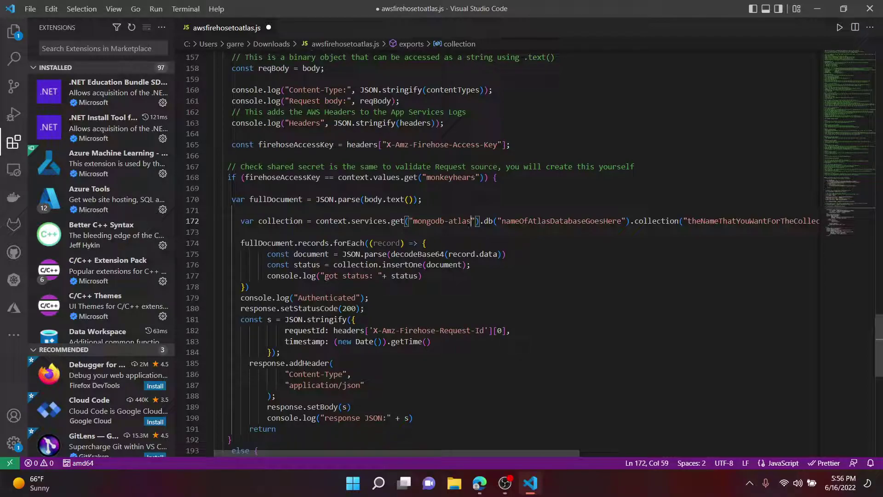
# Step: Copy the database name learnhowtorealmv2 from the setup notes and replace the database name placeholder on line 172 with it
pyautogui.scroll(20, 506, 253)
pyautogui.scroll(19, 506, 253)
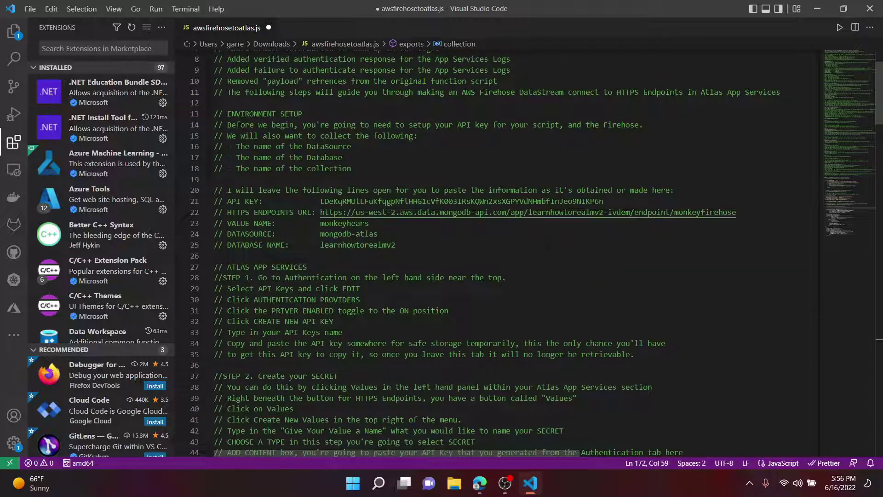
pyautogui.moveTo(396, 245); pyautogui.dragTo(321, 245)
pyautogui.rightClick(351, 247)
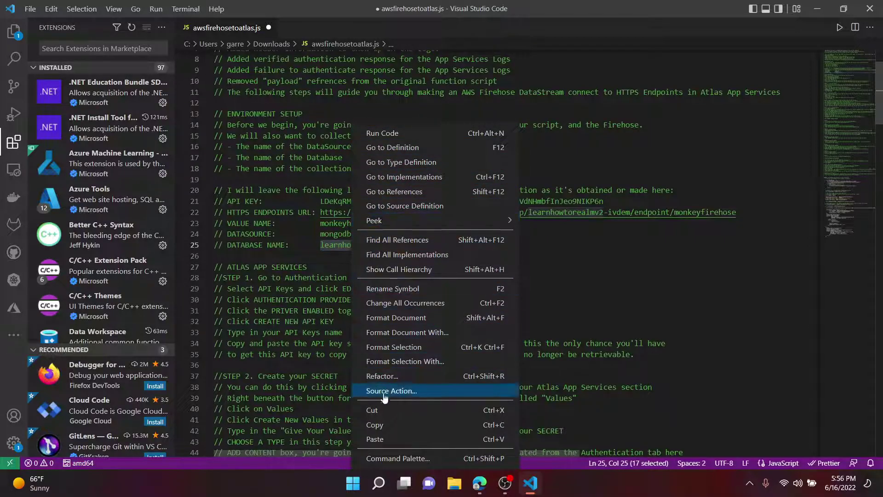
pyautogui.click(385, 426)
pyautogui.click(453, 355)
pyautogui.scroll(-20, 453, 354)
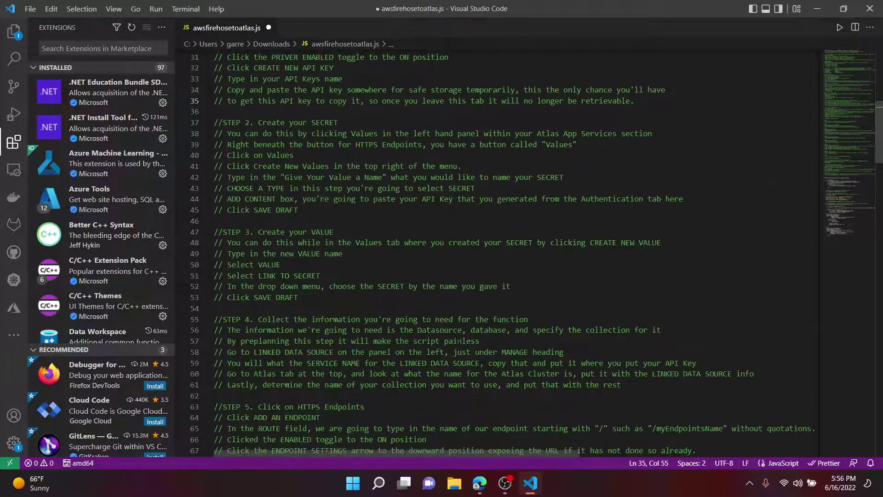
pyautogui.scroll(-11, 456, 338)
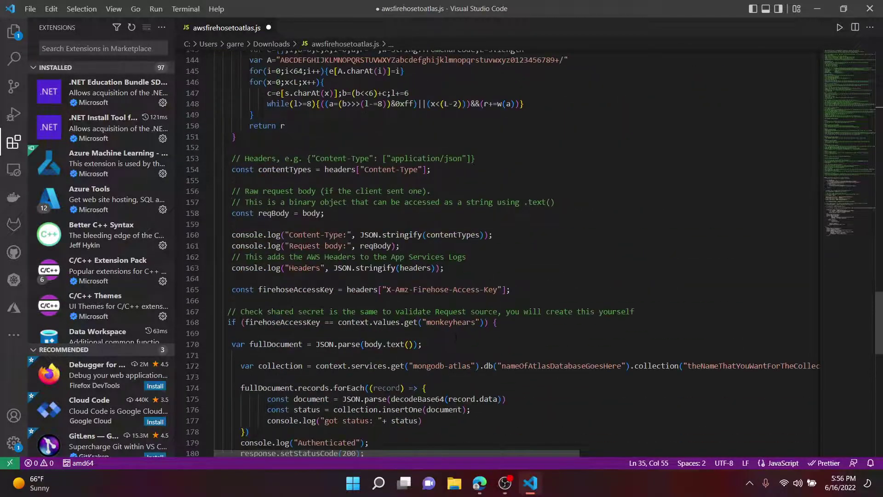
pyautogui.moveTo(502, 221); pyautogui.dragTo(622, 221)
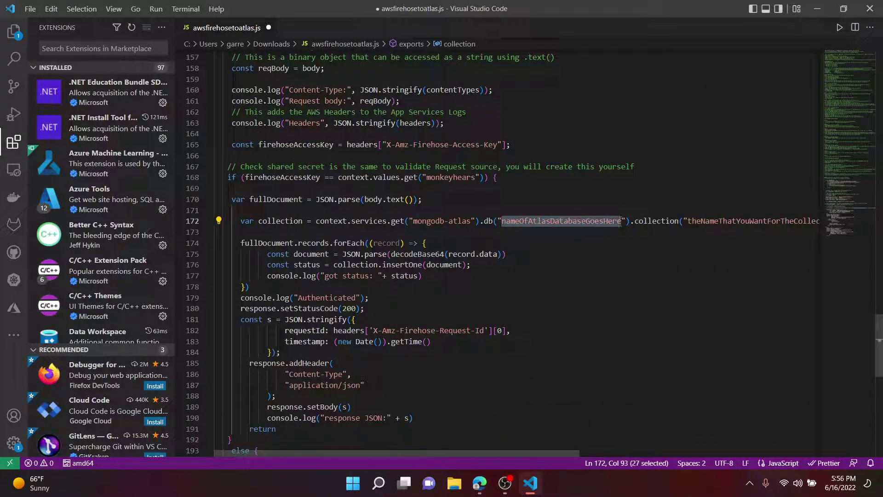
pyautogui.hotkey('ctrl', 'v')
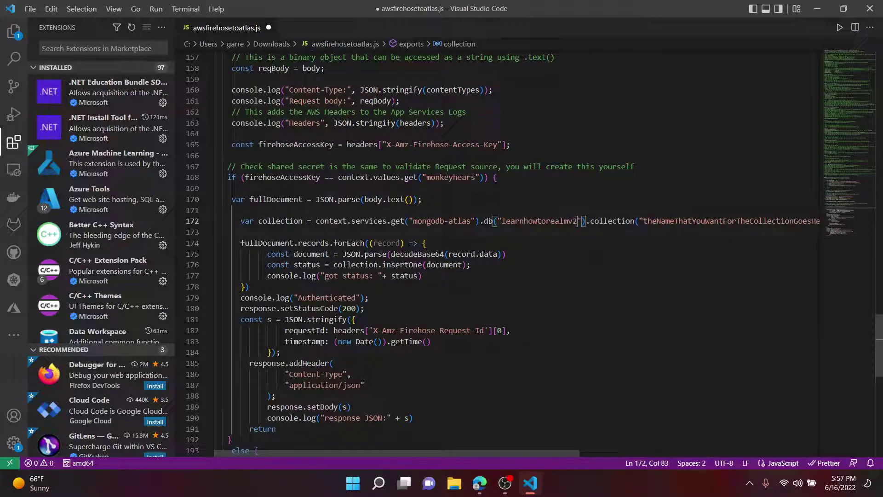
# Step: Replace the collection name placeholder on line 172 with themonkeyfirehose
pyautogui.scroll(1, 660, 263)
pyautogui.moveTo(559, 445); pyautogui.dragTo(614, 444)
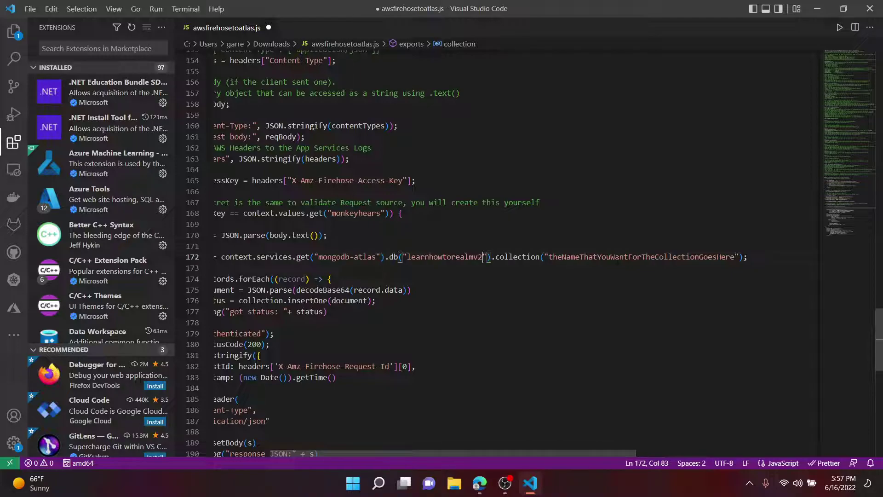
pyautogui.moveTo(735, 257); pyautogui.dragTo(635, 257)
pyautogui.write('themonkeyfireh')
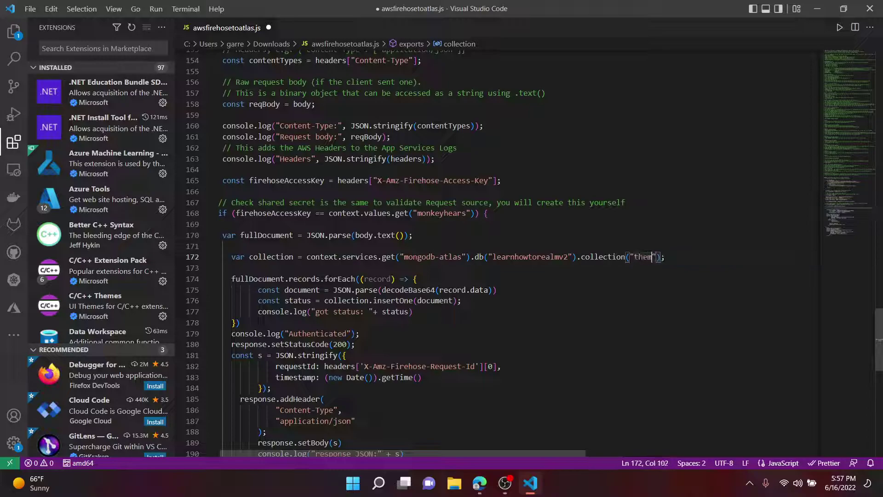
pyautogui.write('ose')
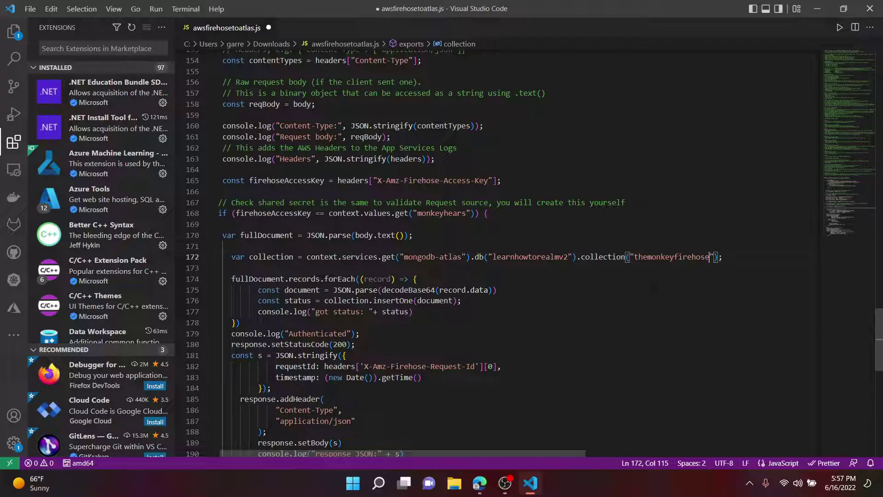
pyautogui.click(413, 312)
# Step: Copy the whole exports function, from line 139 to its closing braces on line 203
pyautogui.scroll(-8, 413, 312)
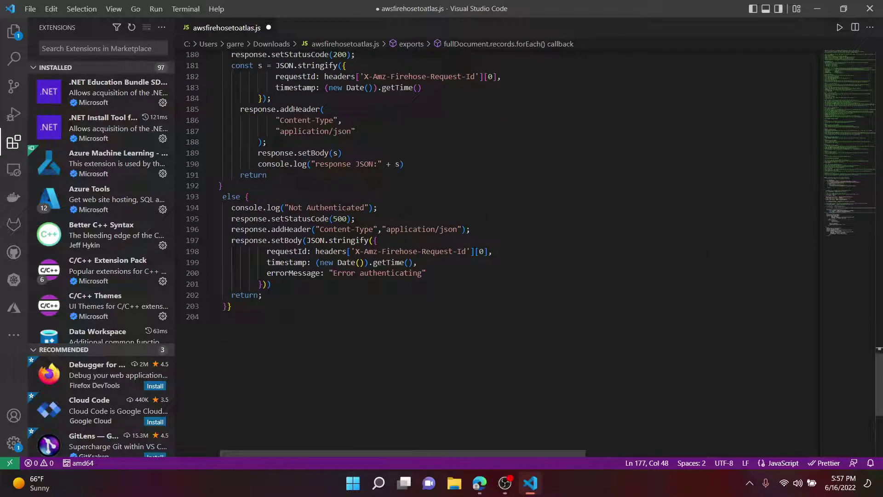
pyautogui.moveTo(232, 307); pyautogui.dragTo(215, 223)
pyautogui.scroll(2, 304, 301)
pyautogui.scroll(12, 281, 300)
pyautogui.scroll(4, 215, 294)
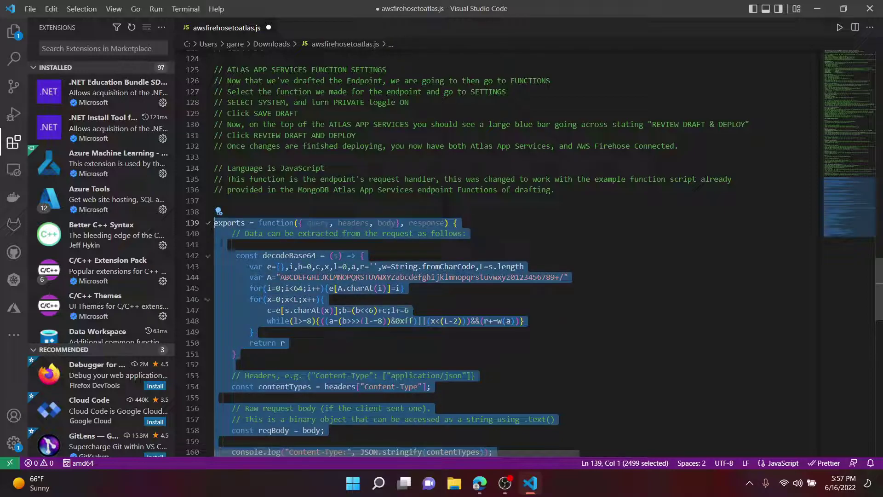
pyautogui.rightClick(289, 265)
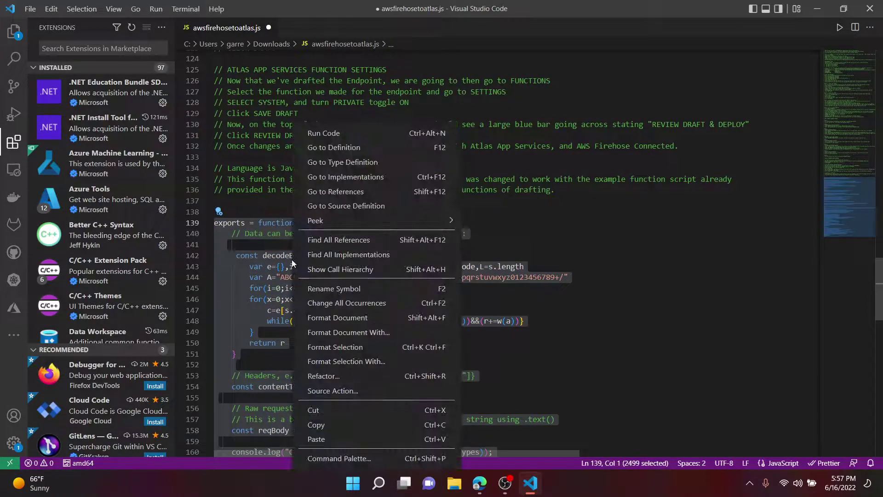
pyautogui.click(303, 425)
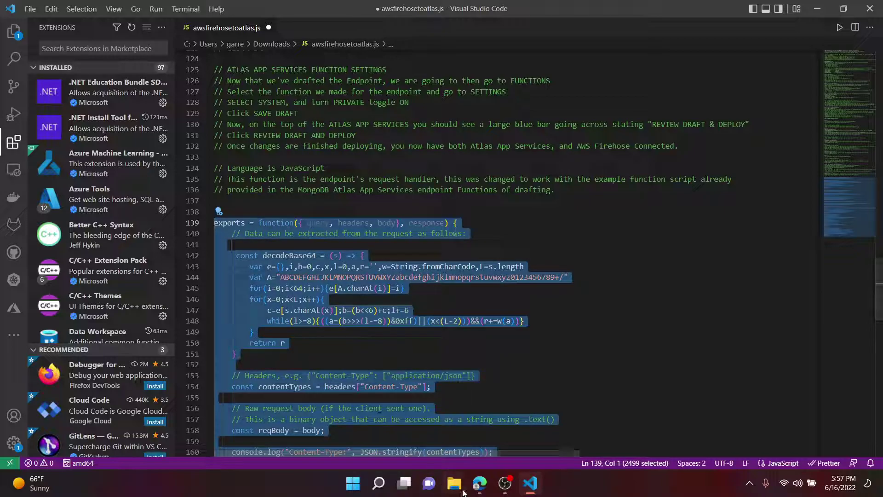
# Step: Switch to the App Services endpoint page in the browser and paste the copied code into the empty function editor
pyautogui.click(480, 486)
pyautogui.rightClick(255, 198)
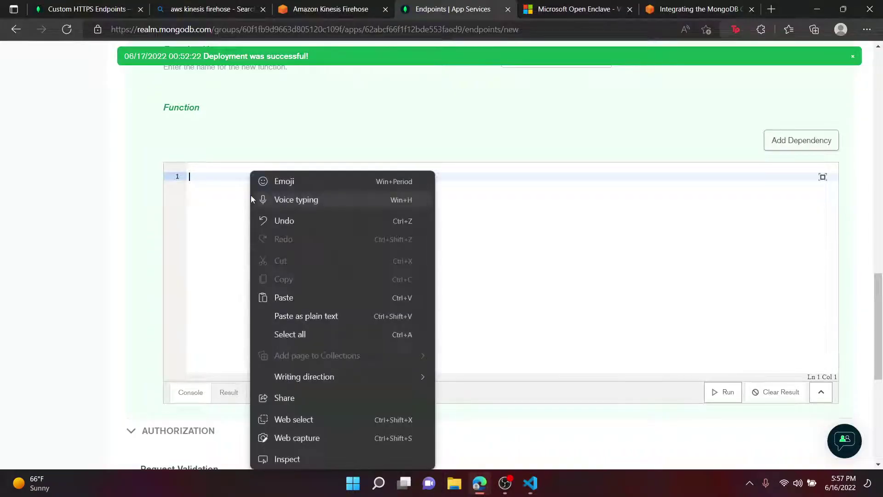
pyautogui.click(316, 289)
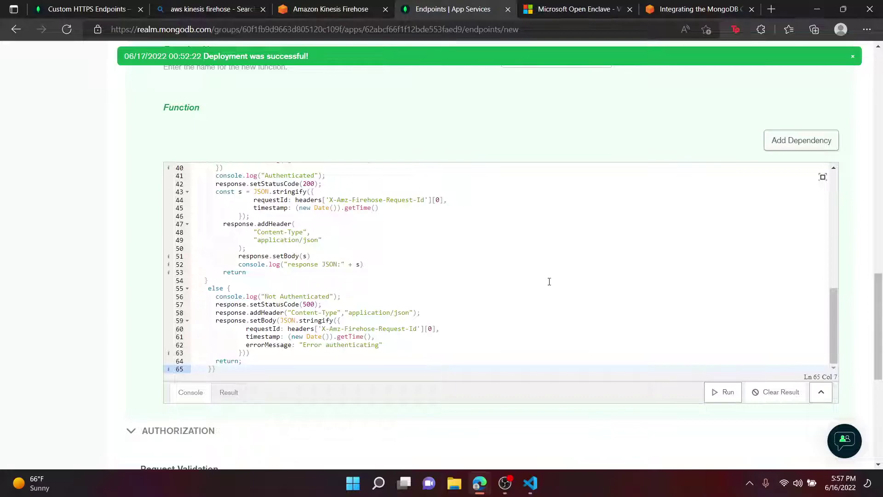
# Step: Turn on Fetch Custom User Data and Create User Upon Authentication for the endpoint, and save the draft
pyautogui.scroll(-5, 548, 280)
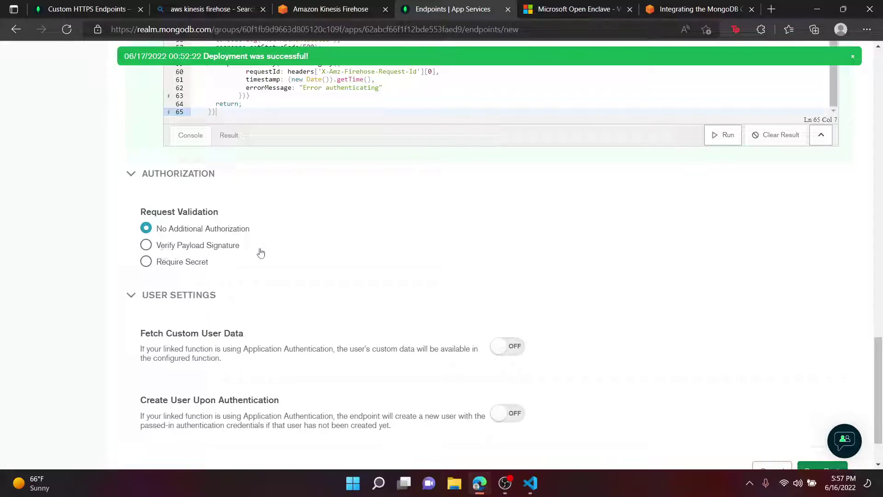
pyautogui.scroll(-1, 176, 211)
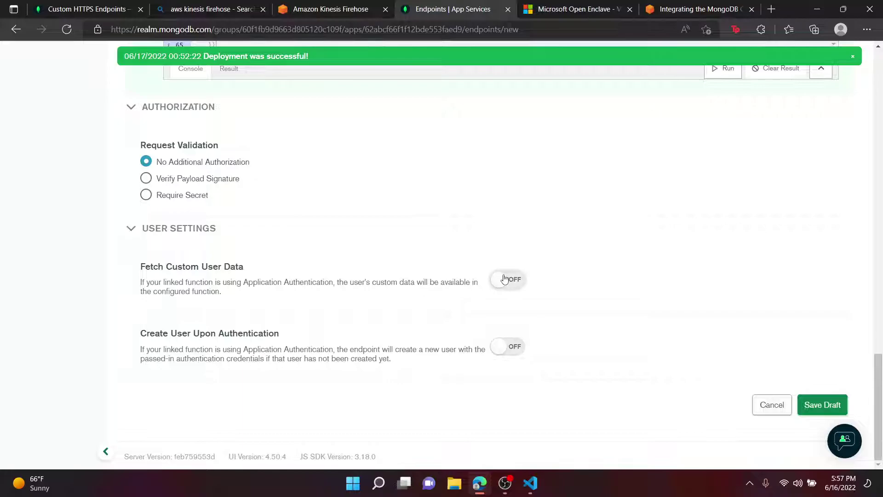
pyautogui.click(500, 281)
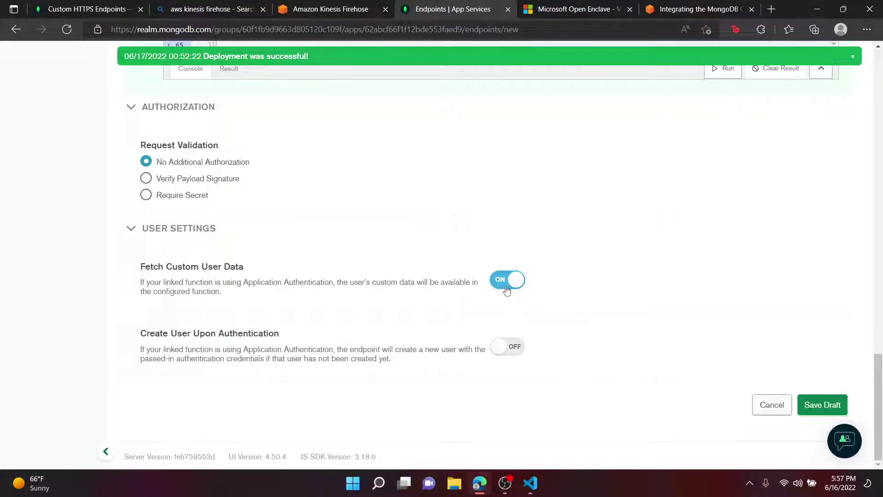
pyautogui.click(516, 346)
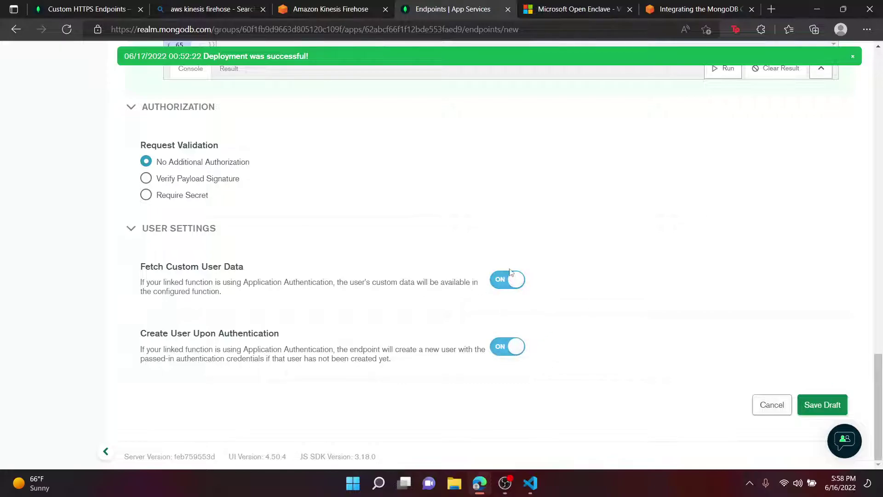
pyautogui.click(510, 286)
pyautogui.click(511, 347)
pyautogui.click(509, 283)
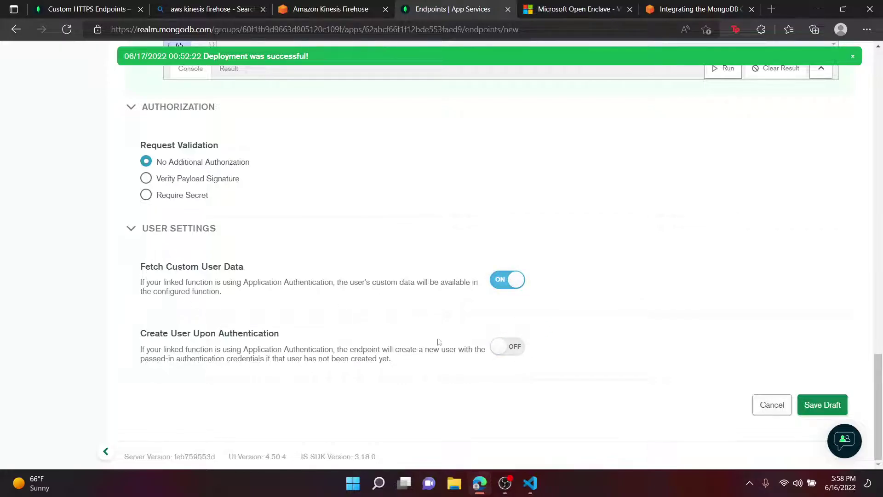
pyautogui.click(511, 347)
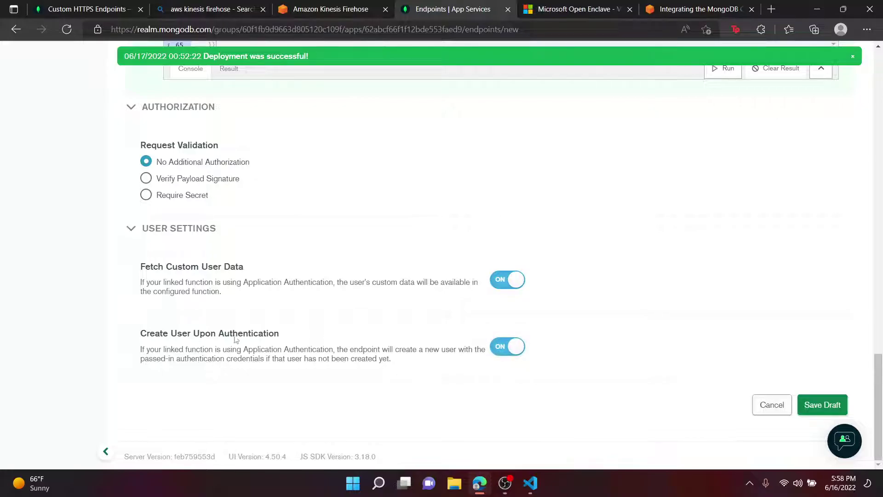
pyautogui.click(825, 397)
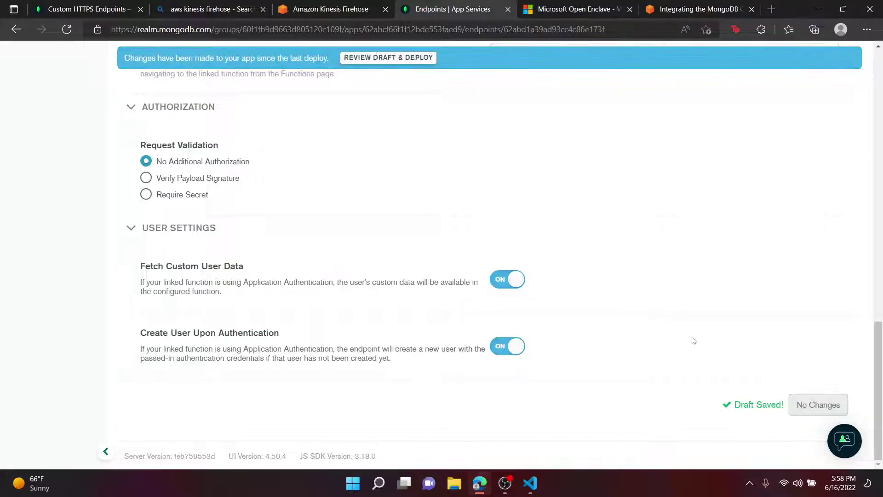
# Step: Review the draft changes for the monkeyfirehose endpoint and its function, and deploy them
pyautogui.scroll(15, 571, 349)
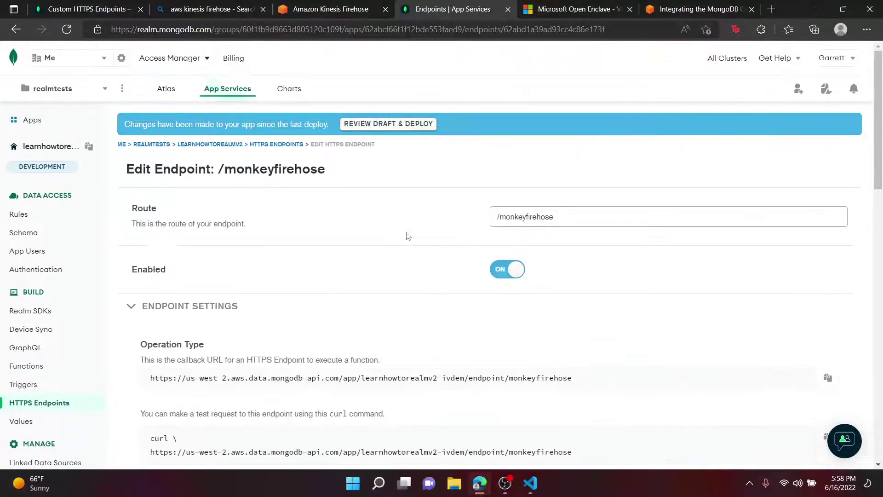
pyautogui.click(381, 125)
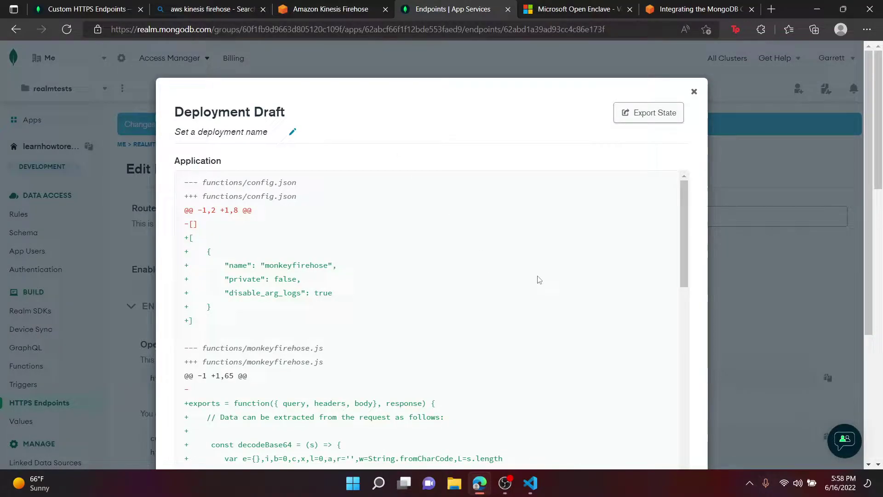
pyautogui.scroll(-15, 539, 280)
pyautogui.scroll(-10, 541, 289)
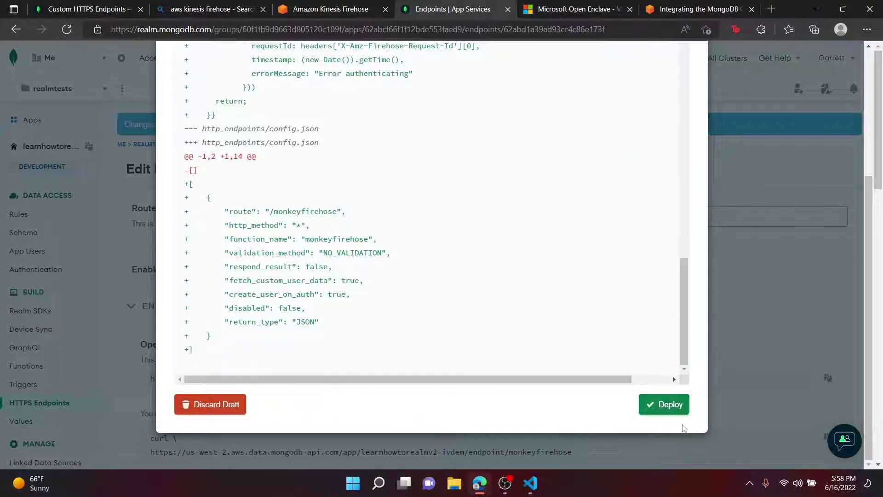
pyautogui.click(679, 412)
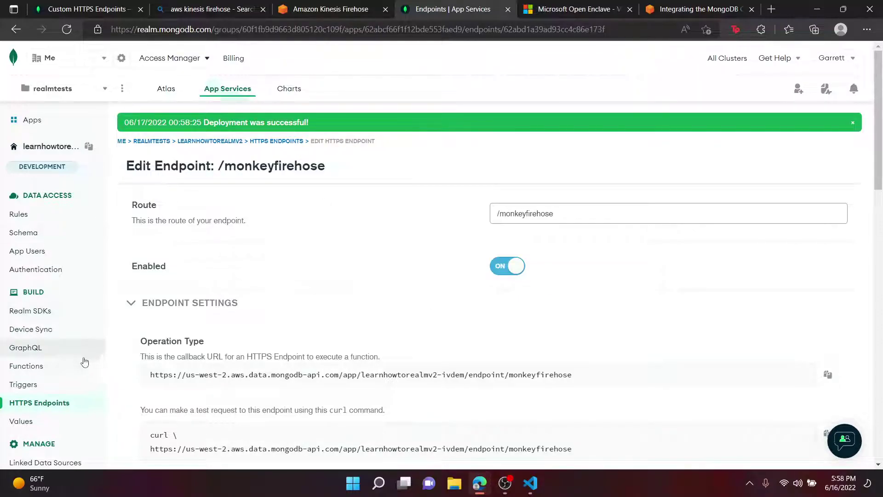
# Step: Open the settings of the monkeyfirehose function and set its authentication method to System
pyautogui.click(57, 367)
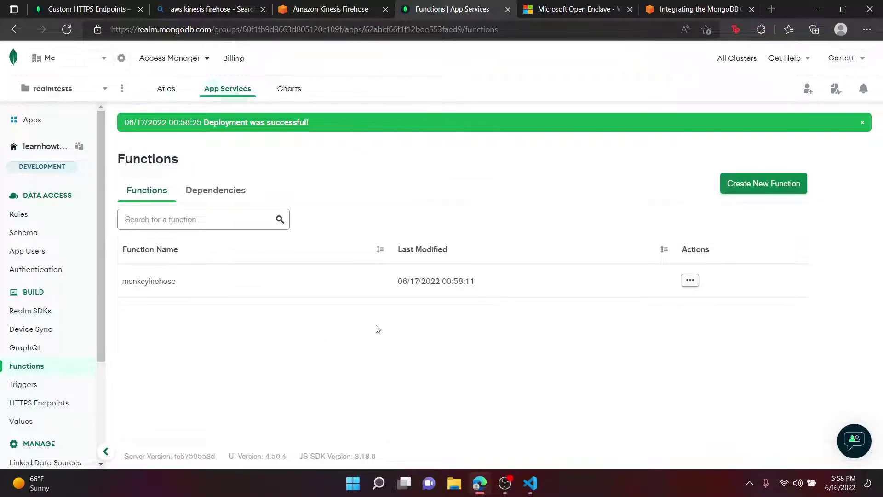
pyautogui.click(536, 292)
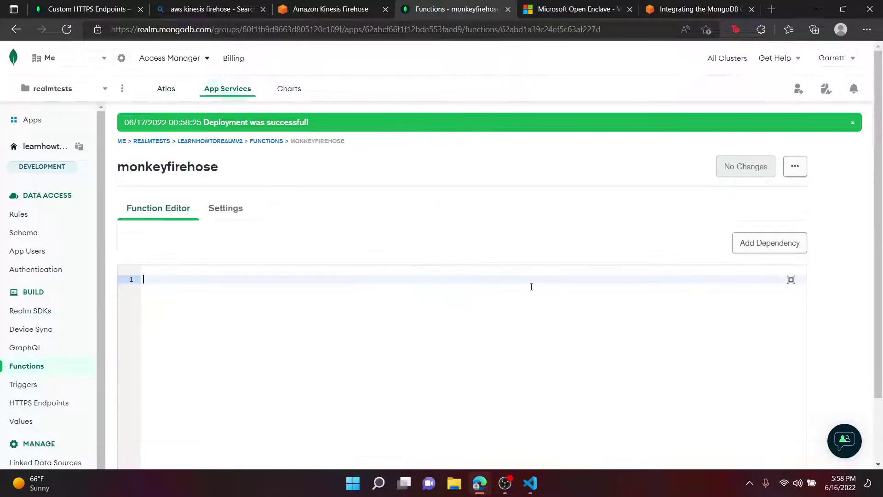
pyautogui.click(239, 211)
pyautogui.scroll(-3, 152, 267)
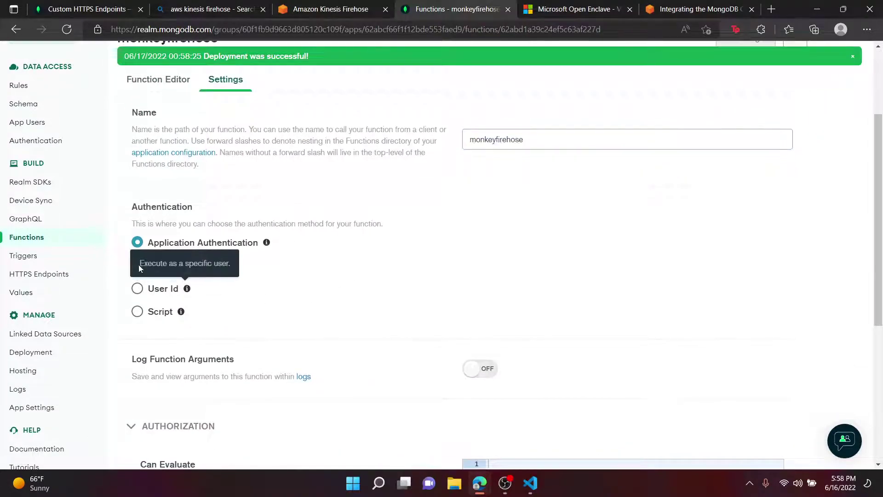
pyautogui.click(138, 265)
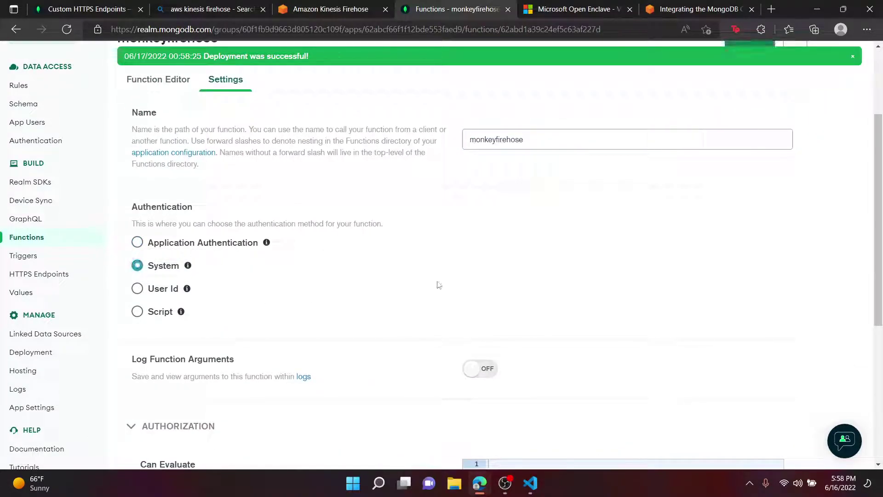
# Step: Make the monkeyfirehose function private and save the draft
pyautogui.scroll(-4, 438, 285)
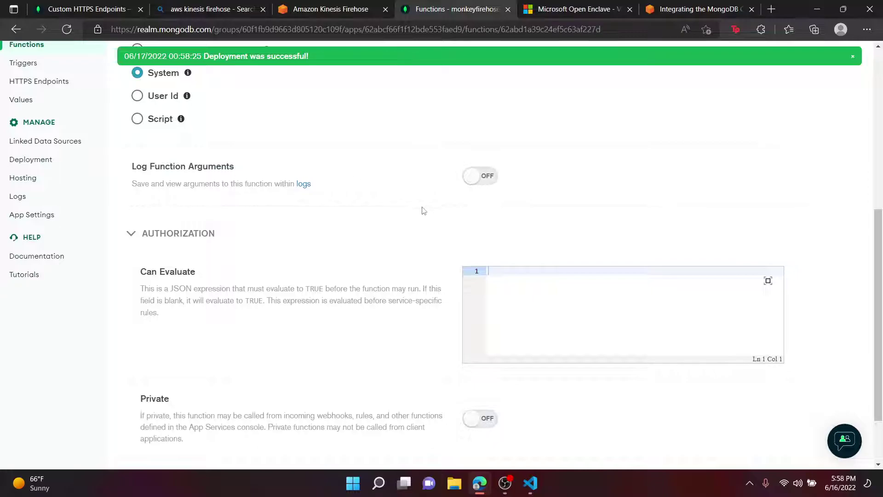
pyautogui.scroll(7, 422, 252)
pyautogui.scroll(-9, 408, 291)
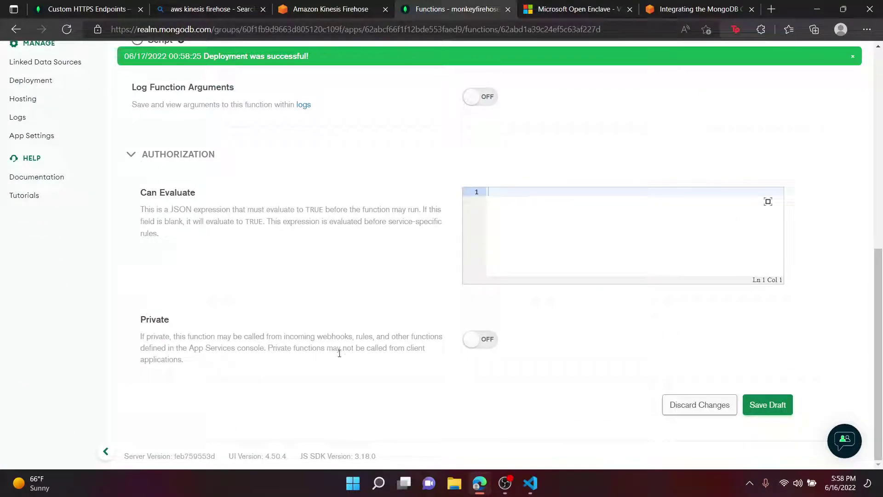
pyautogui.click(487, 339)
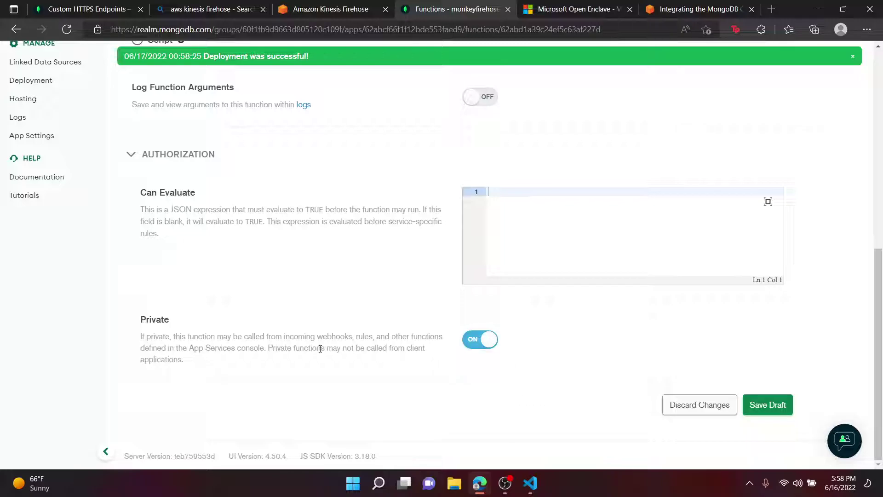
pyautogui.click(783, 411)
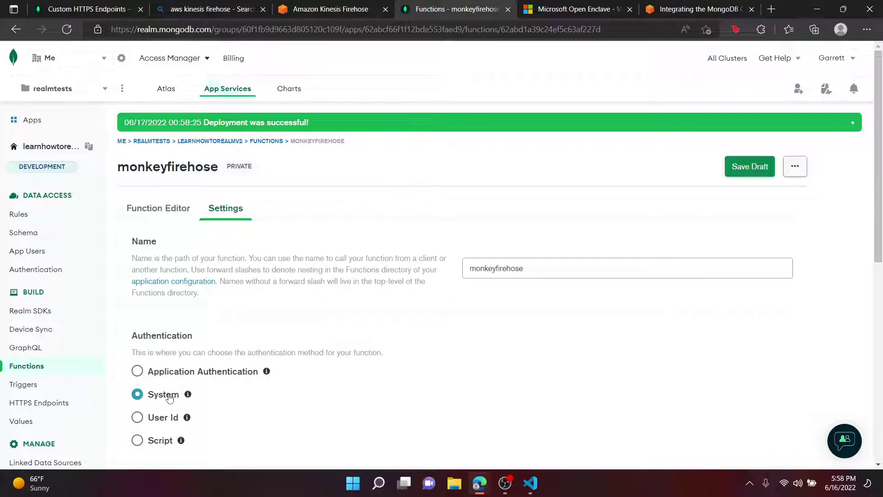
pyautogui.scroll(-10, 534, 342)
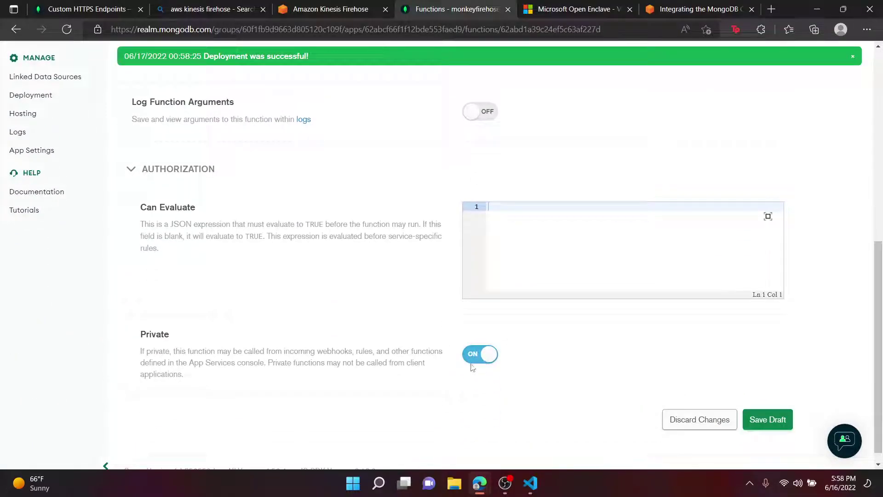
pyautogui.click(775, 420)
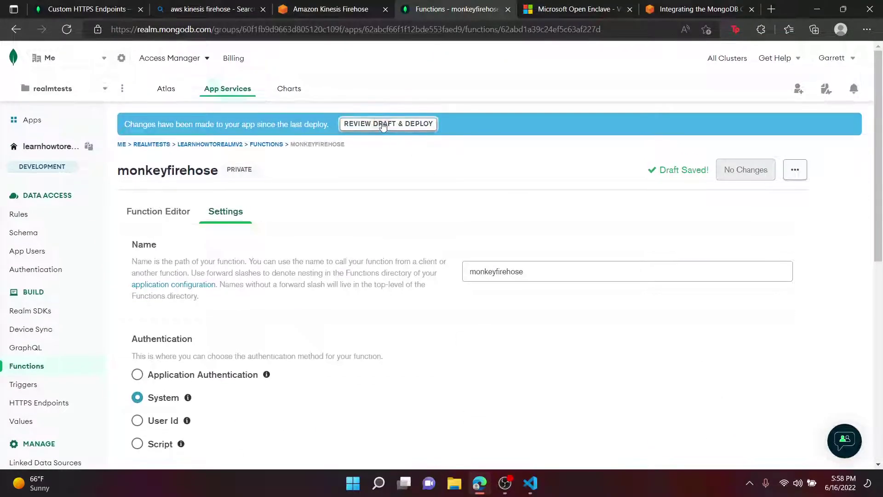
# Step: Review and deploy the draft with the monkeyfirehose function's changed settings
pyautogui.click(390, 124)
pyautogui.click(684, 387)
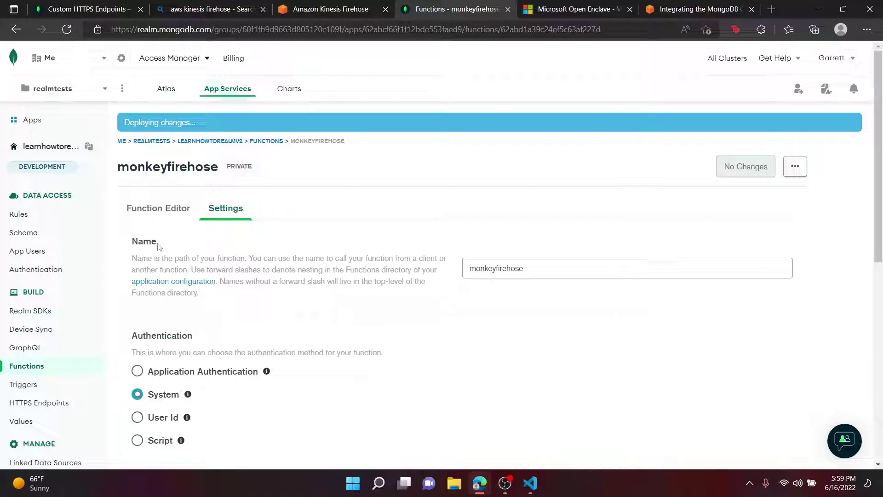
pyautogui.scroll(-2, 275, 281)
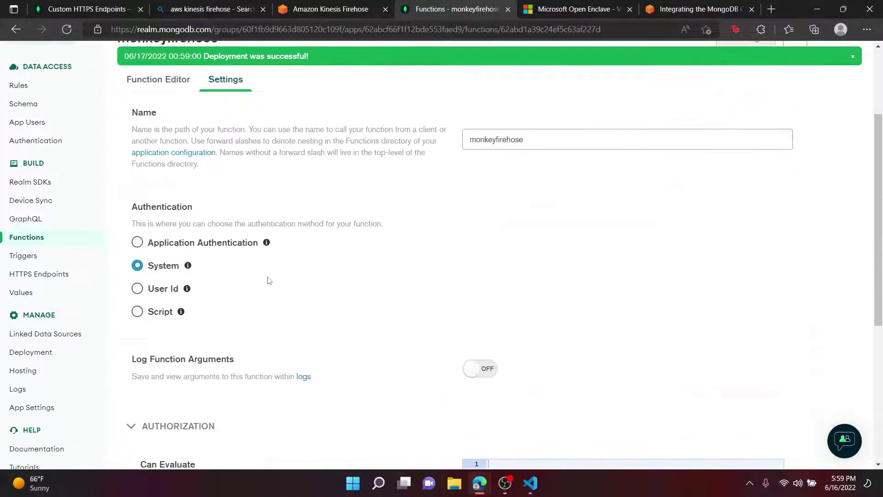
pyautogui.scroll(2, 301, 298)
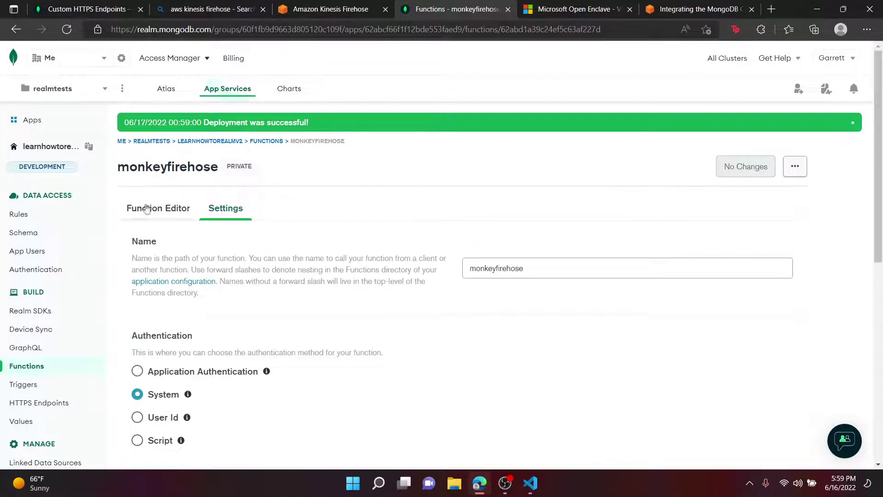
# Step: Look over the app's functions list, log history and HTTPS endpoints list after deployment
pyautogui.click(149, 208)
pyautogui.click(31, 366)
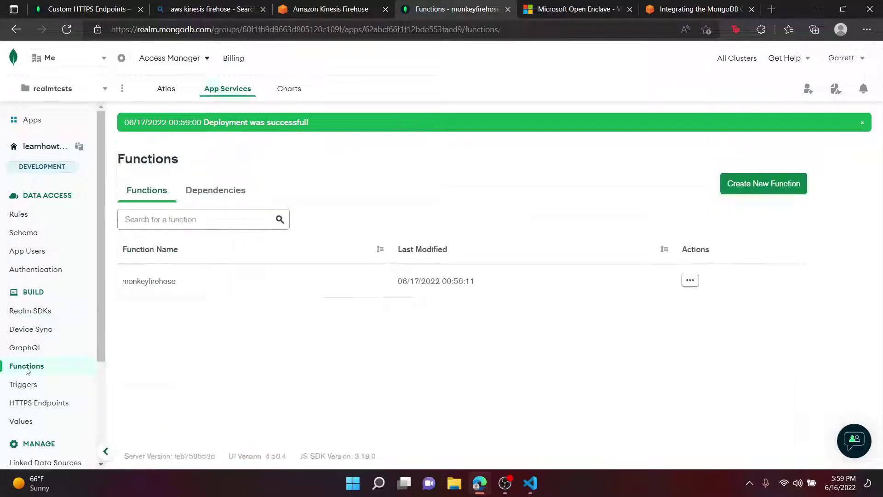
pyautogui.click(39, 402)
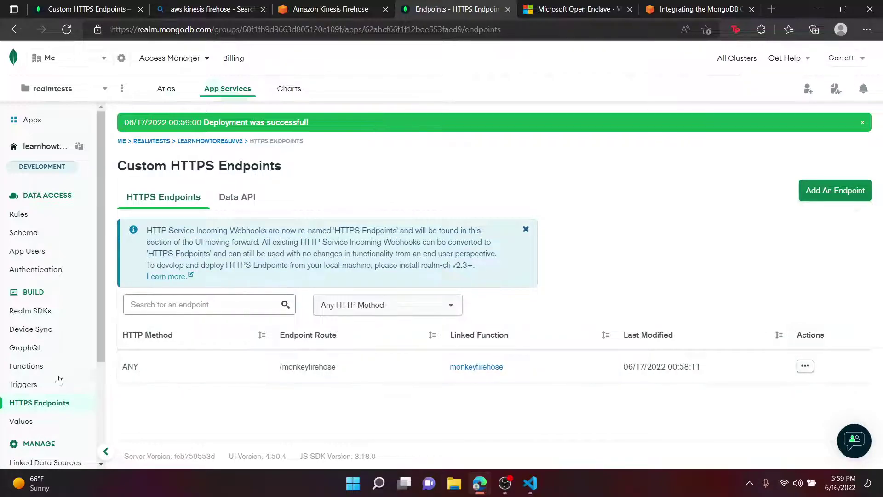
pyautogui.click(34, 368)
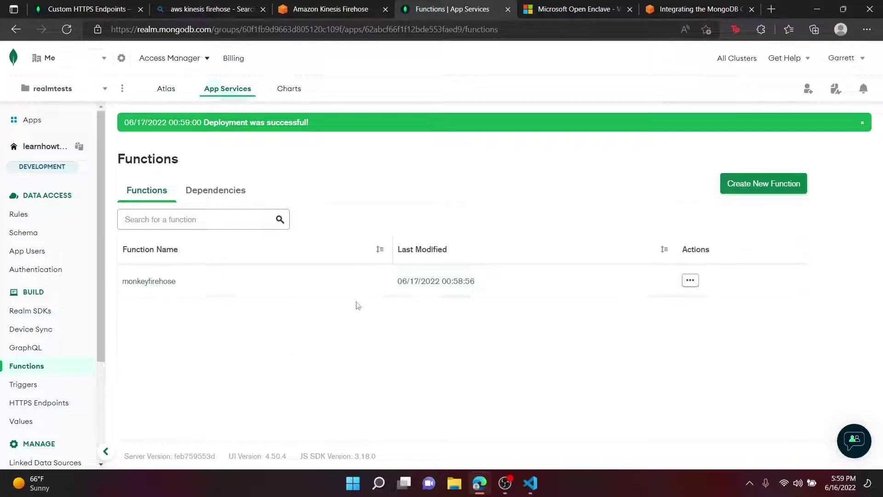
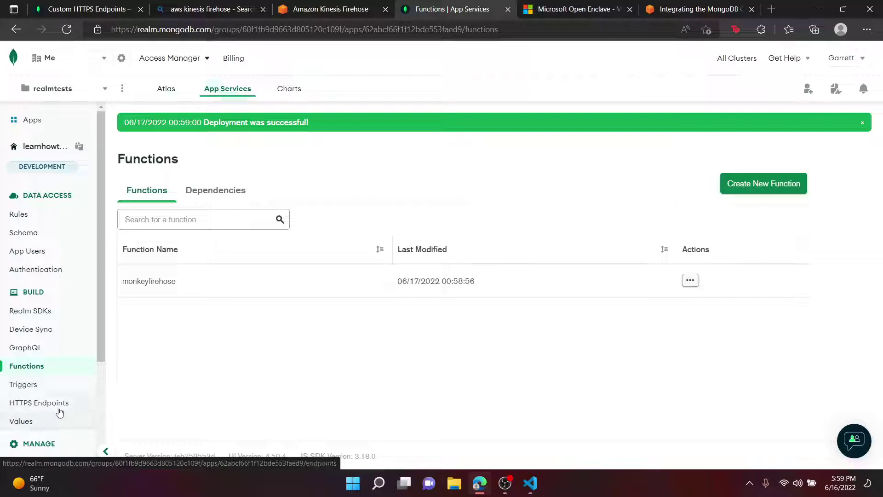
pyautogui.scroll(-3, 57, 377)
pyautogui.scroll(3, 55, 367)
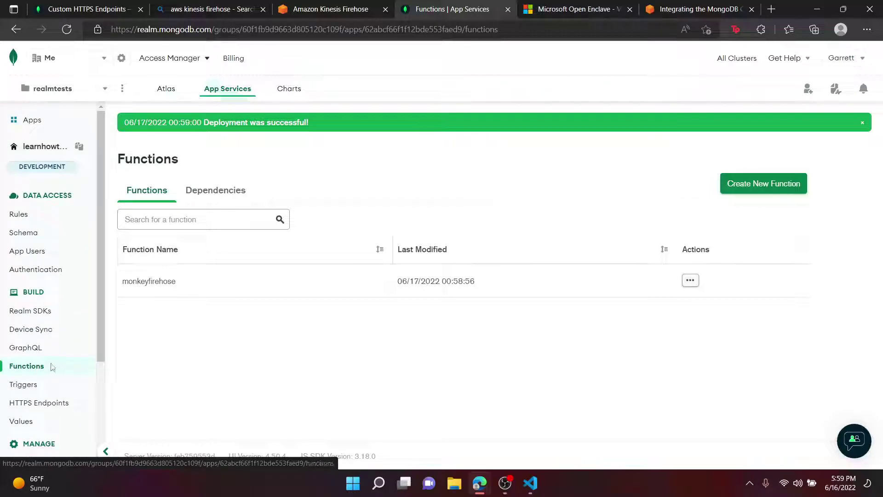
pyautogui.scroll(-3, 55, 367)
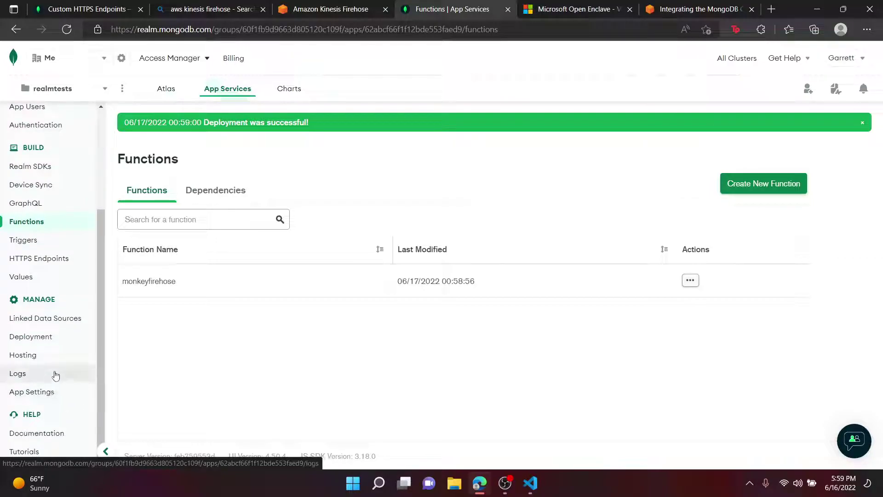
pyautogui.click(54, 373)
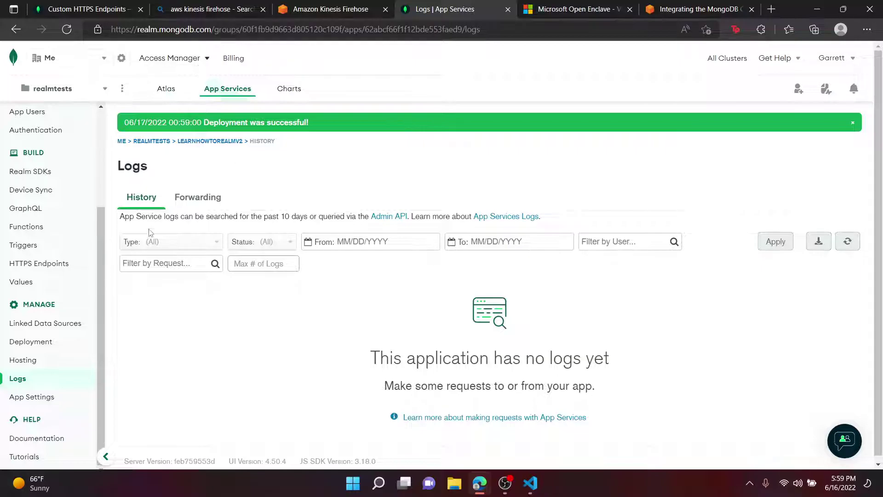
pyautogui.click(47, 265)
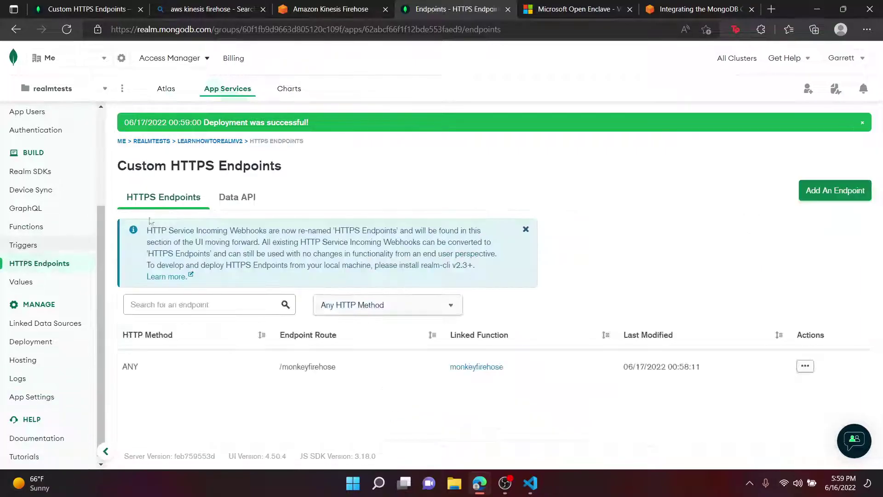
# Step: Switch to the Amazon Kinesis console and start creating a delivery stream
pyautogui.click(352, 8)
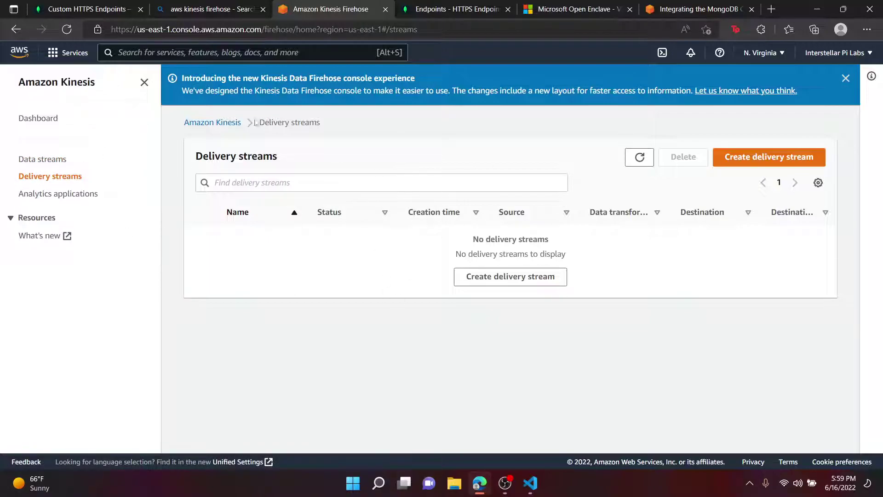
pyautogui.click(43, 119)
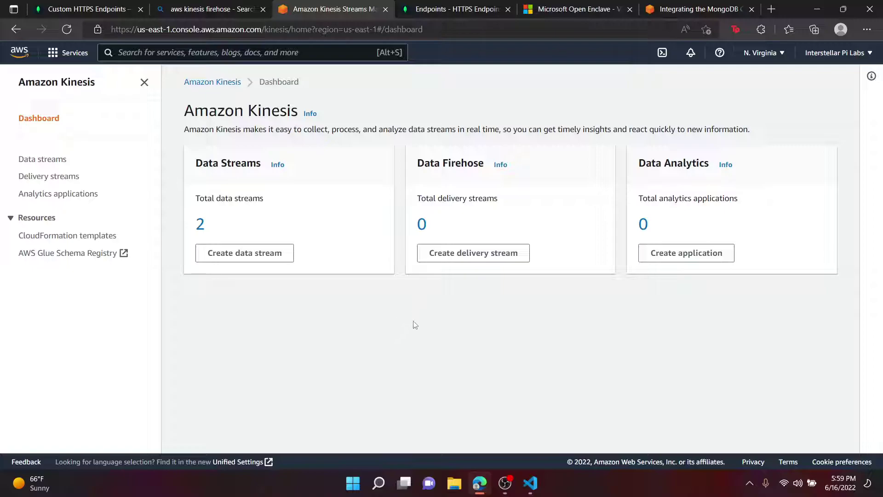
pyautogui.click(52, 181)
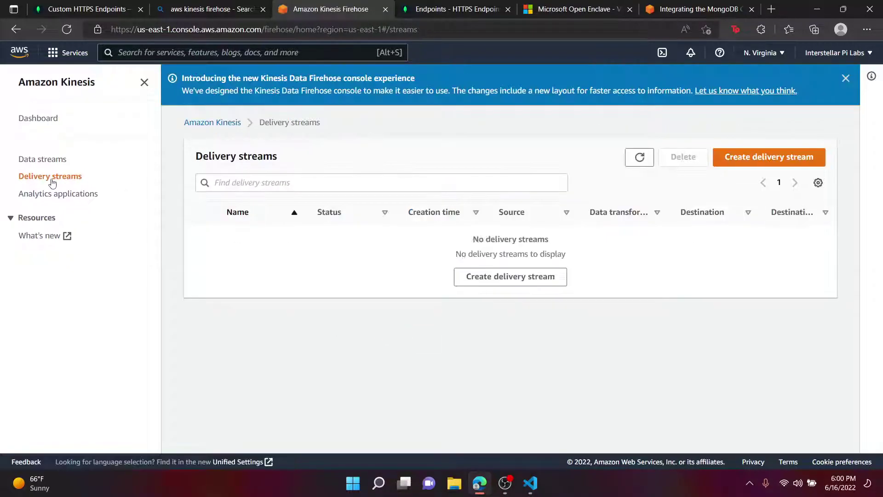
pyautogui.click(765, 159)
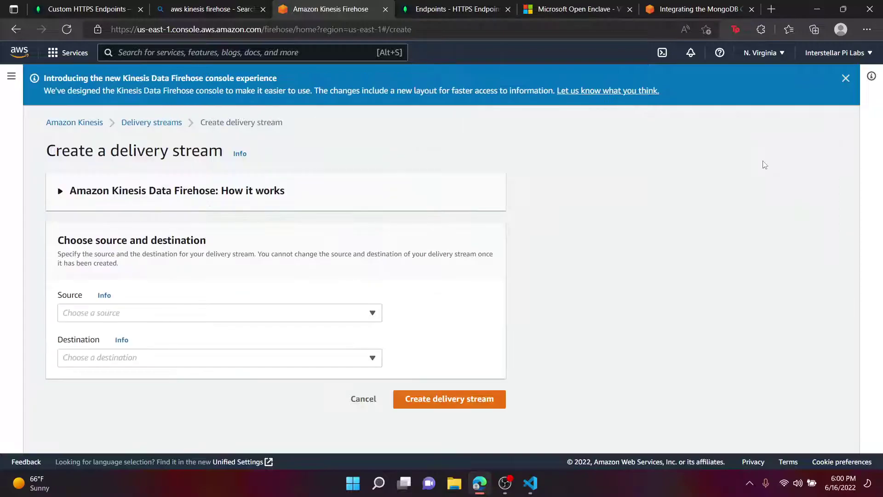
# Step: Set the delivery stream's source to Amazon Kinesis Data Streams and its destination to MongoDB Cloud
pyautogui.click(170, 313)
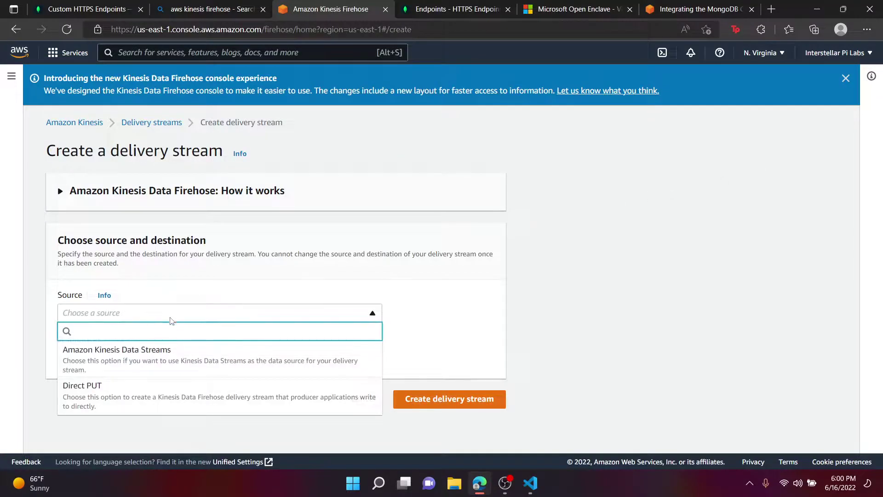
pyautogui.click(166, 353)
pyautogui.click(174, 355)
pyautogui.scroll(-1, 201, 281)
pyautogui.scroll(1, 203, 259)
pyautogui.scroll(-4, 184, 138)
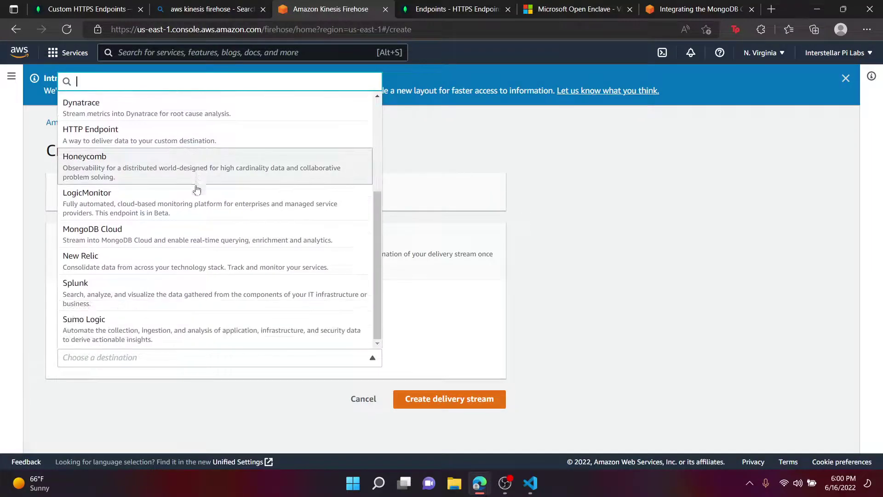
pyautogui.scroll(4, 187, 258)
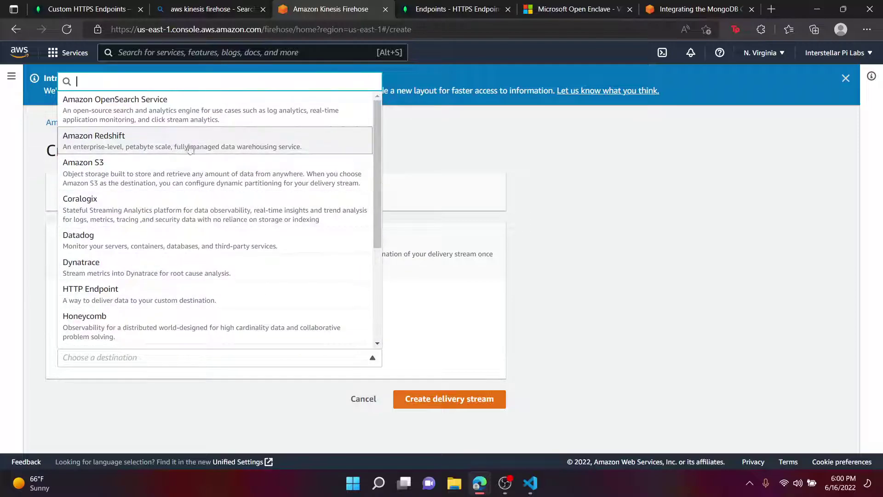
pyautogui.scroll(-4, 175, 221)
pyautogui.scroll(4, 177, 312)
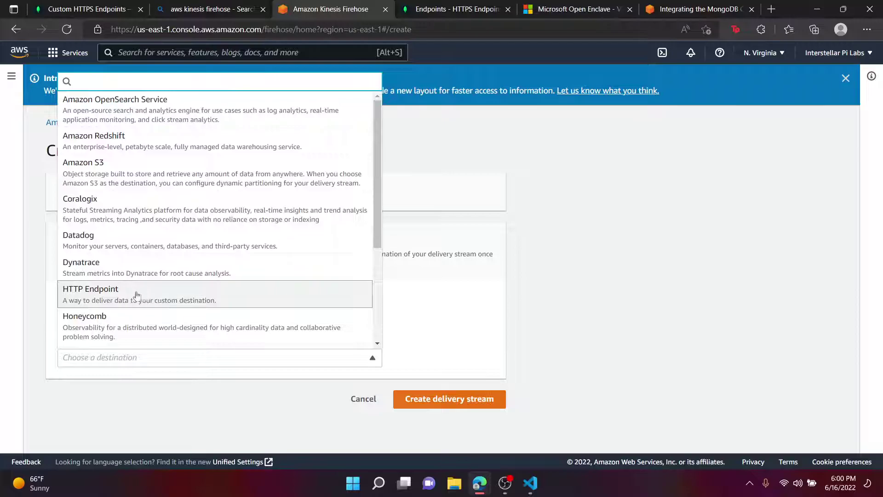
pyautogui.scroll(-1, 138, 267)
pyautogui.scroll(-3, 175, 230)
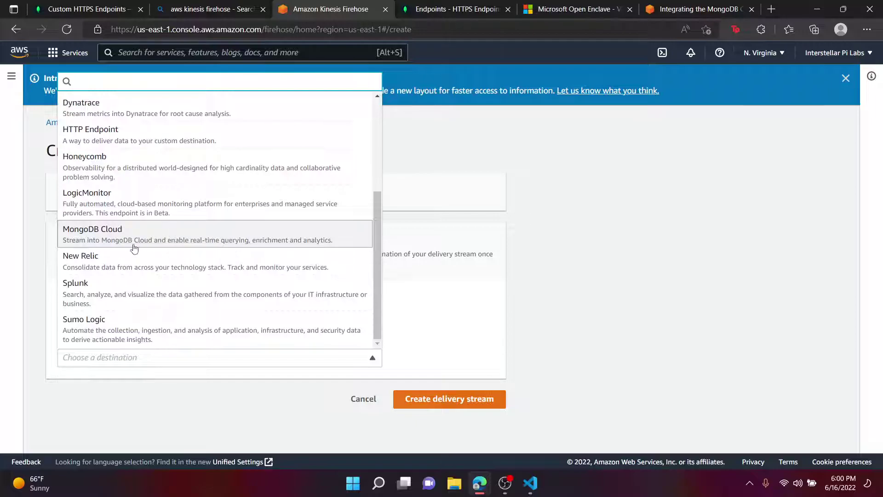
pyautogui.click(157, 237)
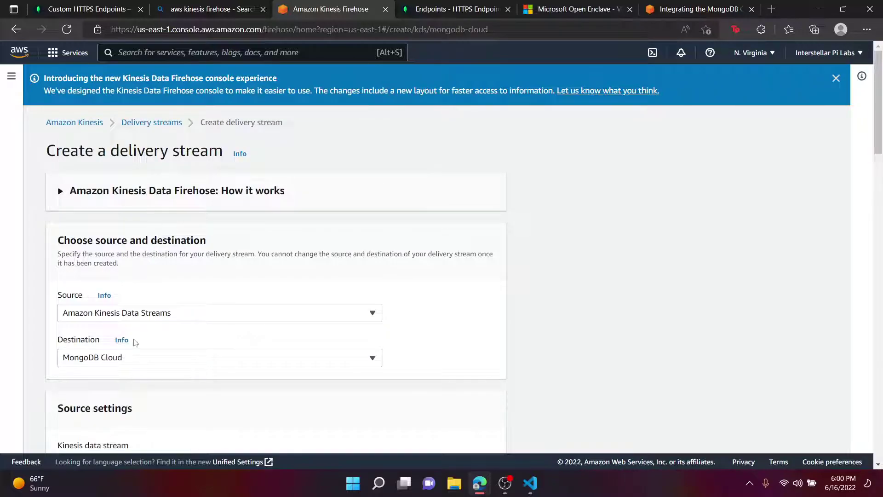
# Step: Browse the existing Kinesis data streams for the delivery stream's source and leave the list without choosing one
pyautogui.scroll(-3, 154, 334)
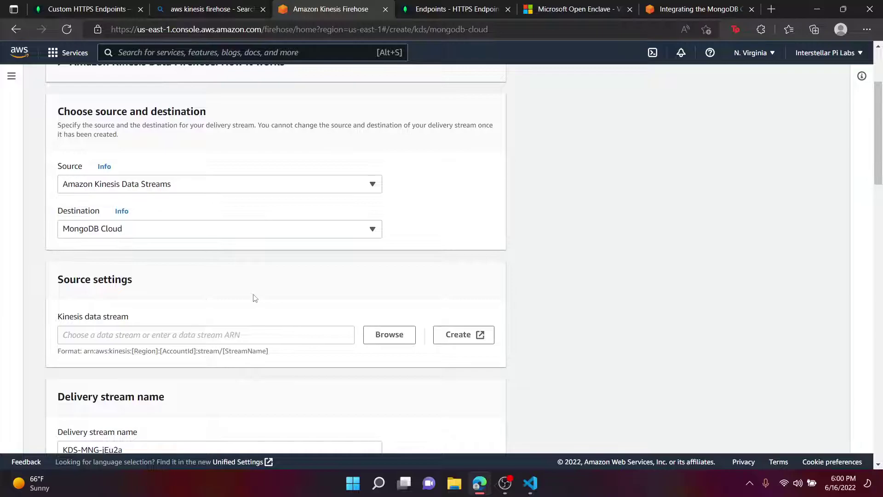
pyautogui.scroll(-3, 276, 297)
pyautogui.scroll(3, 221, 204)
pyautogui.moveTo(58, 351); pyautogui.dragTo(298, 351)
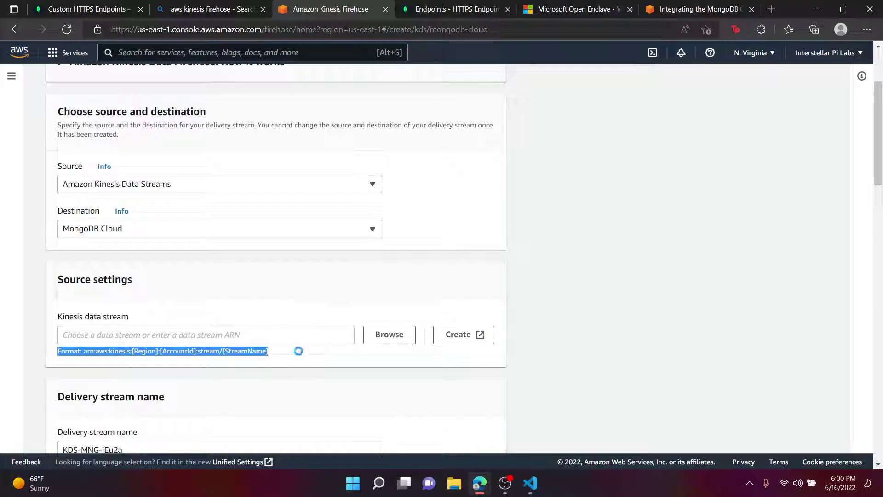
pyautogui.click(391, 343)
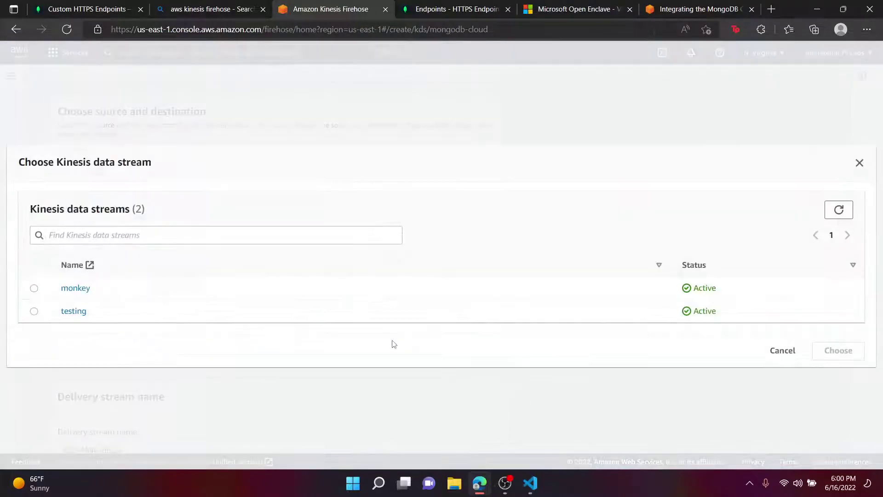
pyautogui.click(35, 290)
pyautogui.click(35, 311)
pyautogui.click(35, 290)
pyautogui.click(34, 312)
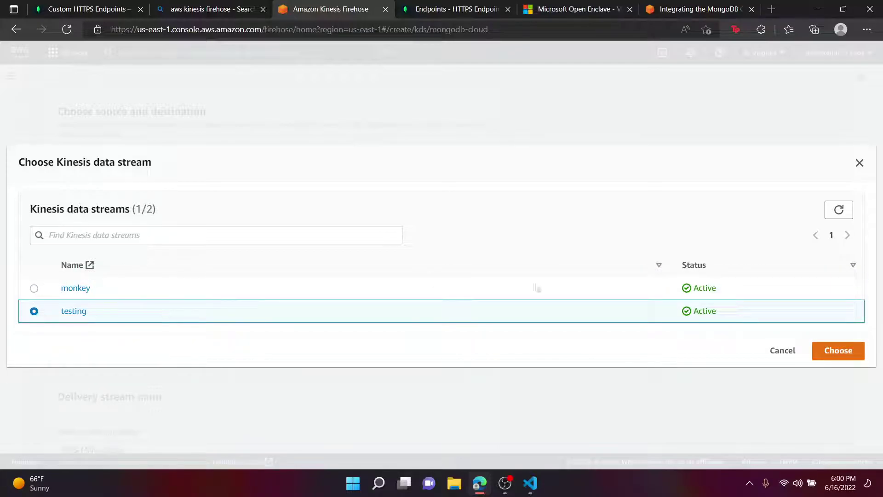
pyautogui.click(781, 352)
# Step: Create a new Kinesis data stream named monkeyfirehose in On-demand capacity mode
pyautogui.click(458, 335)
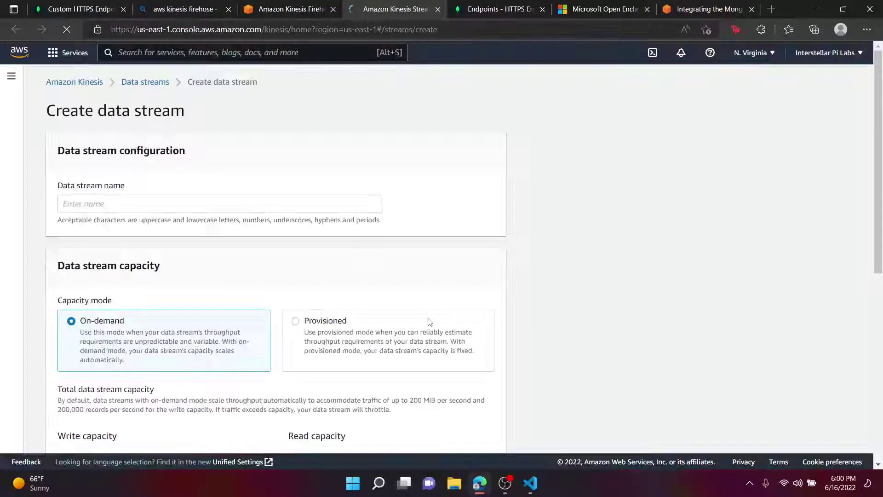
pyautogui.click(149, 207)
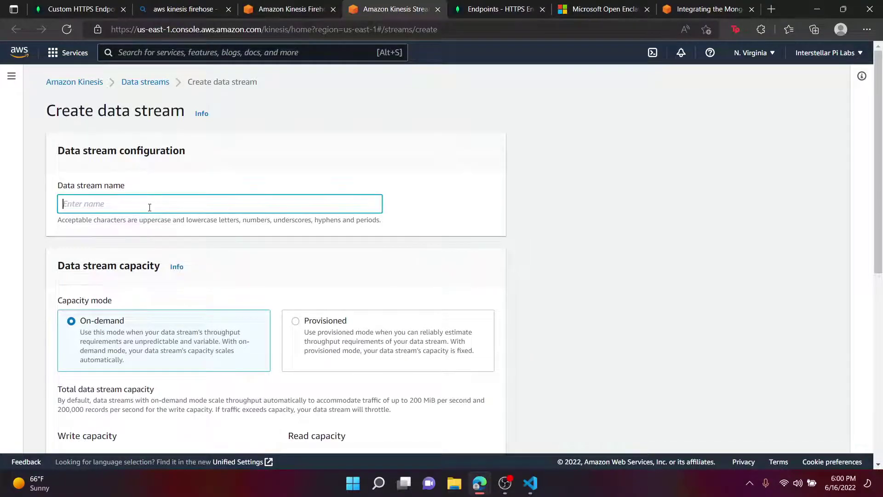
pyautogui.write('monkeyfirehose')
pyautogui.click(272, 249)
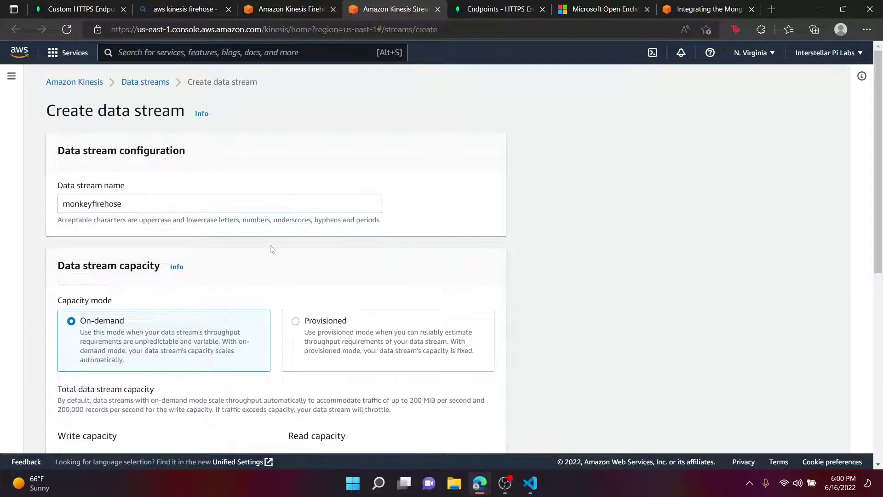
pyautogui.scroll(-3, 212, 246)
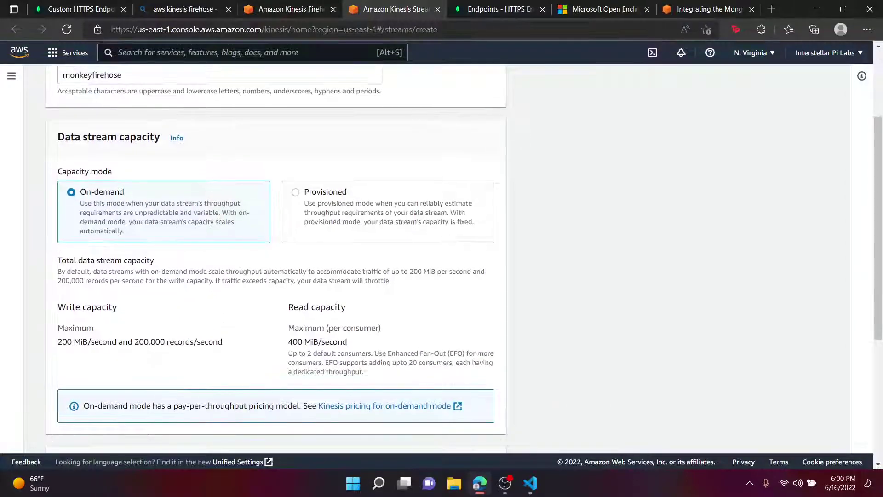
pyautogui.scroll(-1, 167, 220)
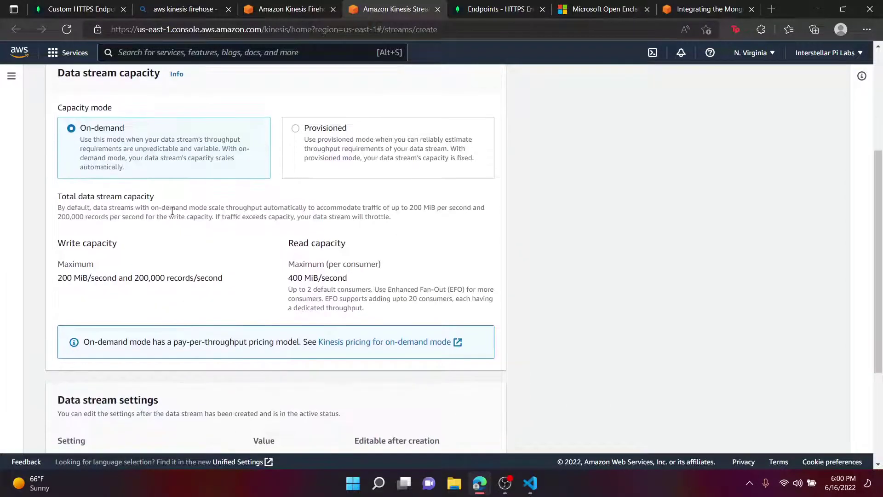
pyautogui.scroll(-3, 160, 167)
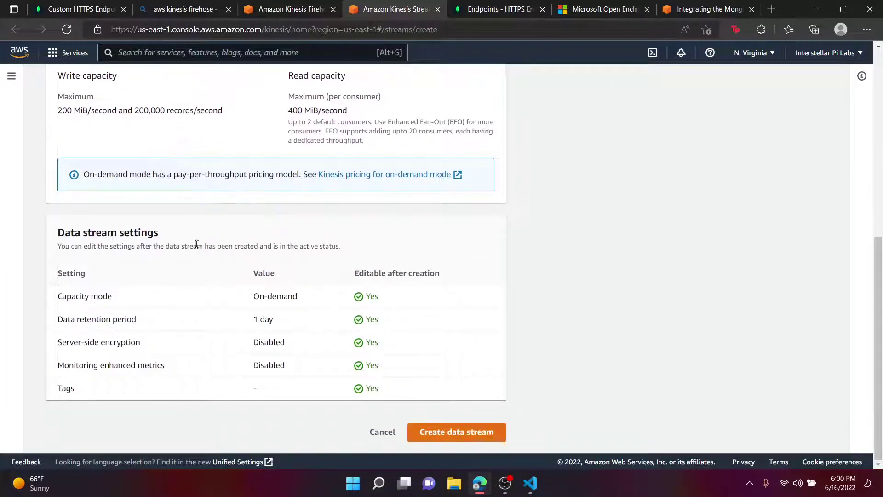
pyautogui.click(463, 438)
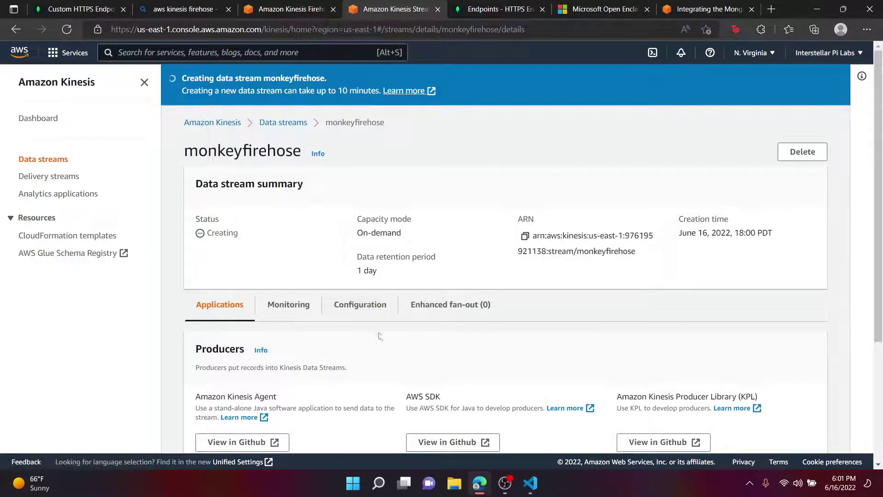
# Step: Start a new delivery stream with Amazon Kinesis Data Streams as the source and MongoDB Cloud as the destination
pyautogui.scroll(-3, 375, 357)
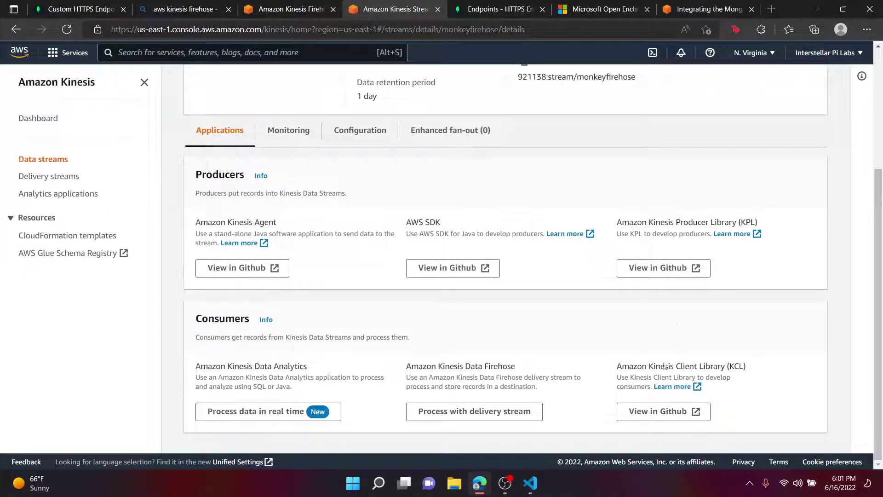
pyautogui.scroll(4, 577, 340)
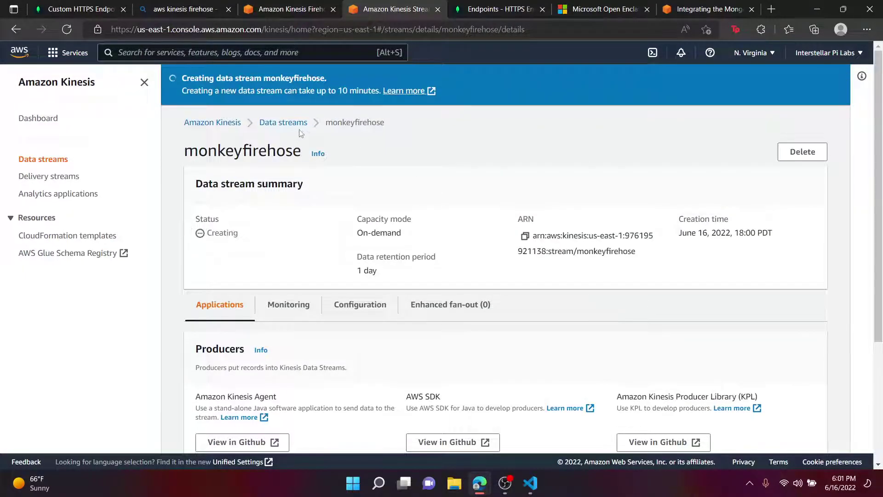
pyautogui.click(42, 182)
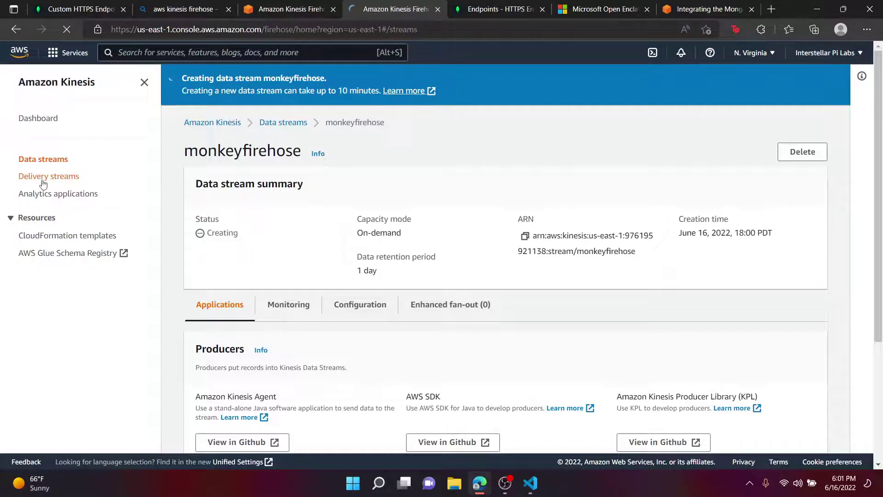
pyautogui.click(491, 279)
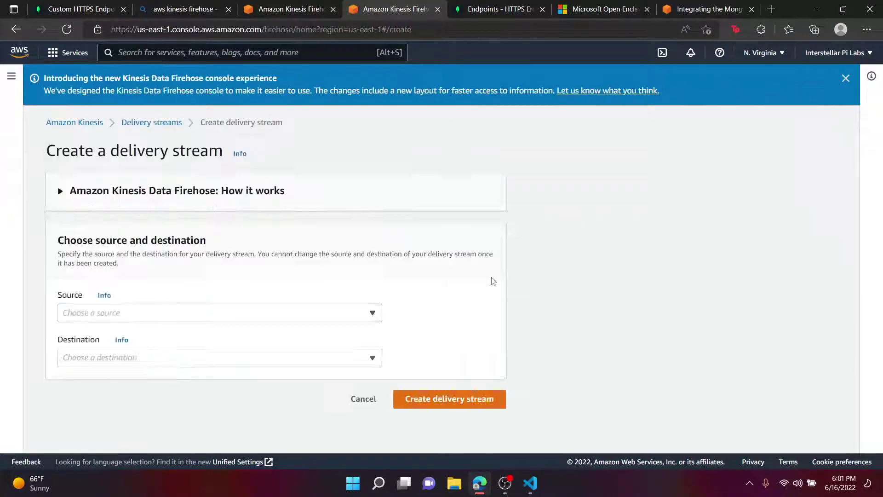
pyautogui.click(154, 317)
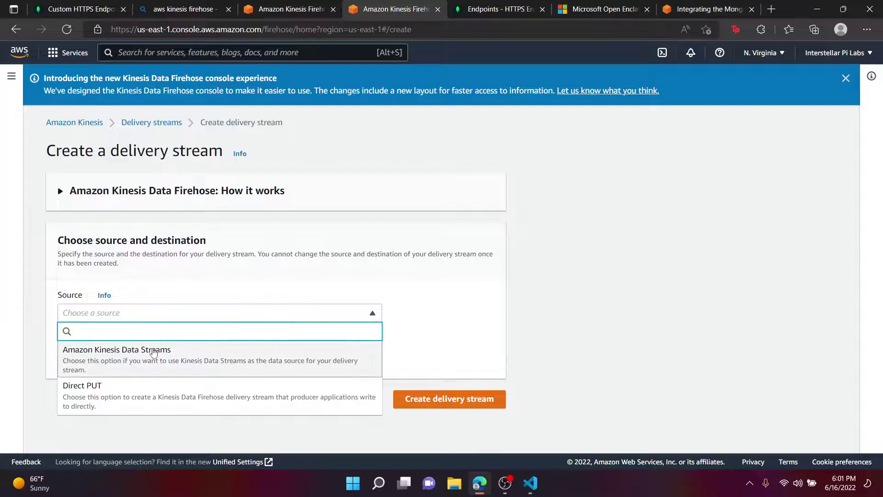
pyautogui.click(146, 349)
pyautogui.click(145, 360)
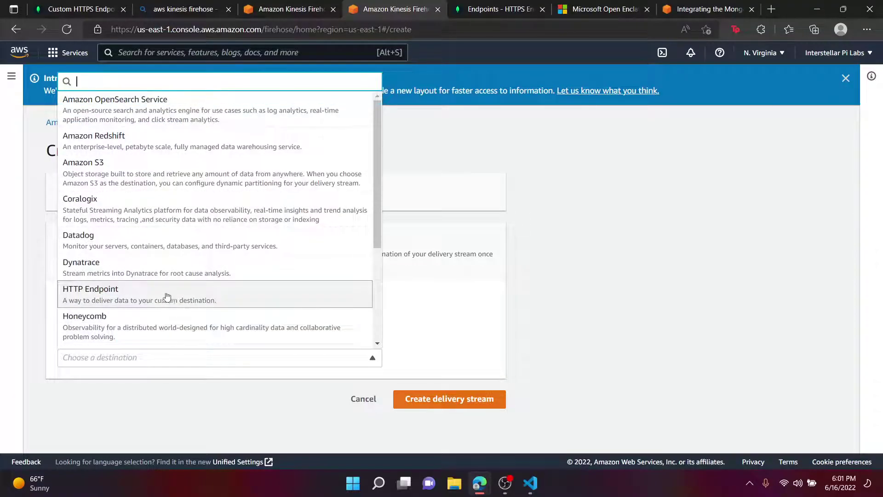
pyautogui.scroll(-3, 167, 263)
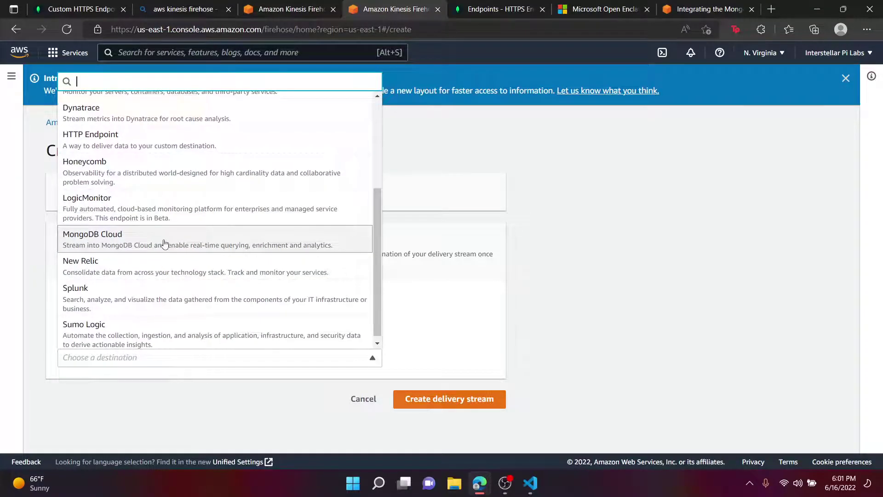
pyautogui.click(274, 249)
# Step: Choose the monkeyfirehose data stream as the delivery stream's Kinesis source
pyautogui.scroll(-5, 203, 251)
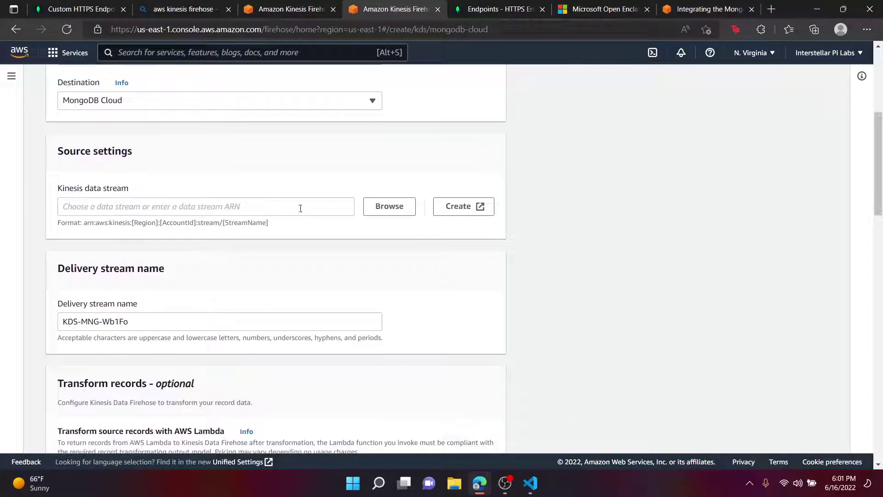
pyautogui.click(389, 212)
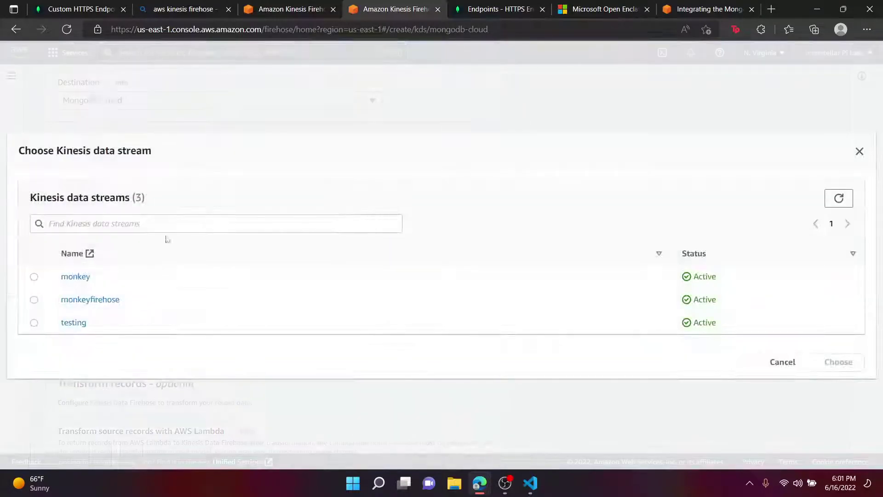
pyautogui.click(34, 299)
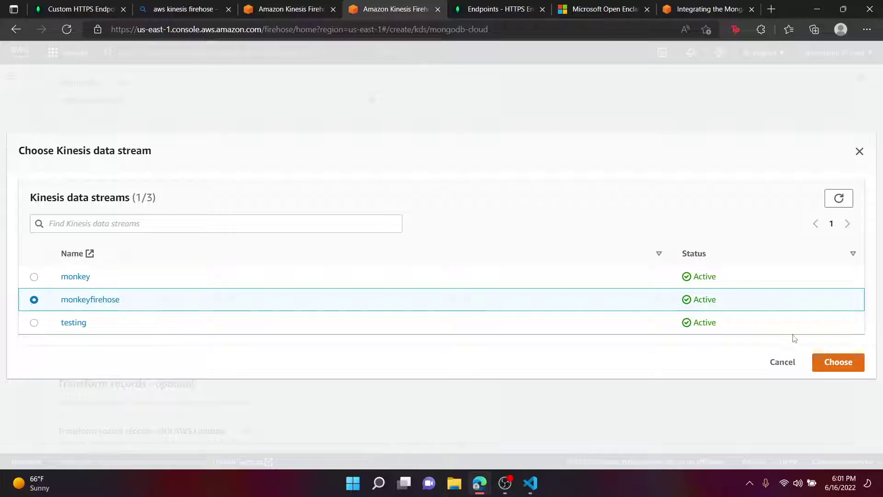
pyautogui.click(835, 362)
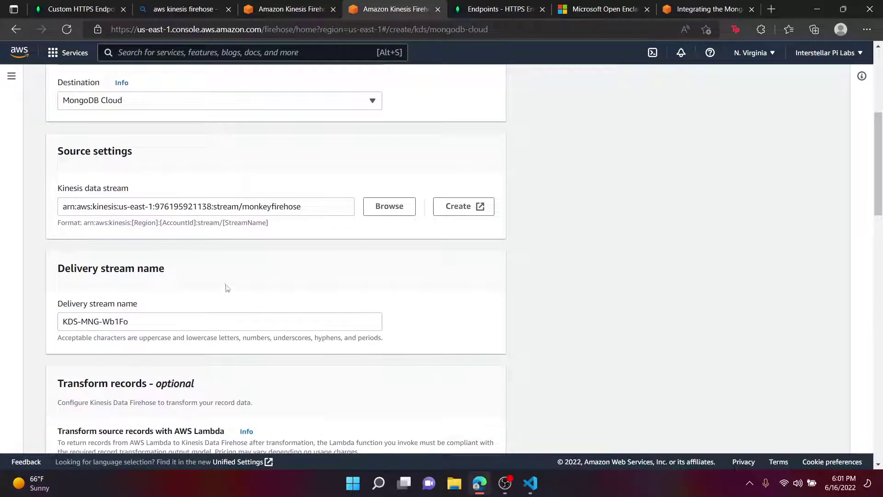
# Step: Name the delivery stream monkeyfirehoseexport
pyautogui.scroll(-3, 212, 278)
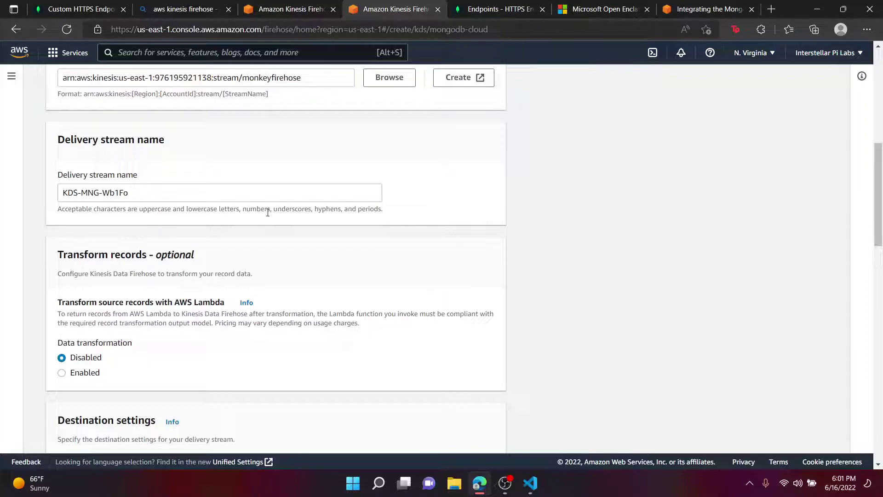
pyautogui.moveTo(198, 196); pyautogui.dragTo(46, 210)
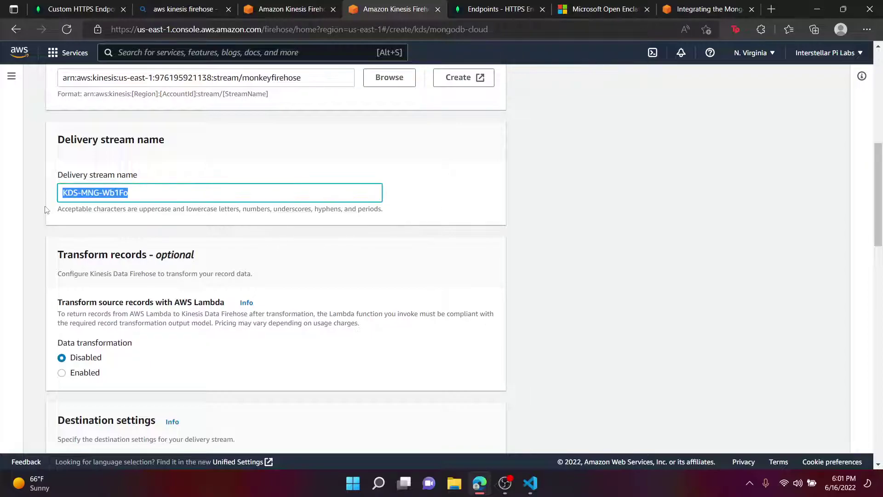
pyautogui.press('BackSpace')
pyautogui.write('monkeyfirehose')
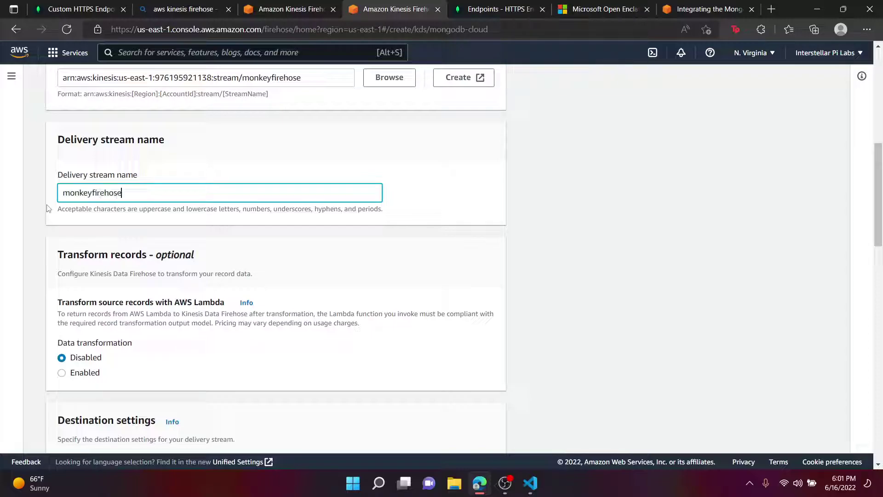
pyautogui.write('in')
pyautogui.write('g')
pyautogui.write('put')
pyautogui.hotkey('ctrl', 'a')
pyautogui.click(225, 228)
pyautogui.click(210, 193)
pyautogui.click(180, 234)
# Step: Look over the record transformation options and the destination settings for the webhook URL and API key
pyautogui.scroll(-3, 180, 234)
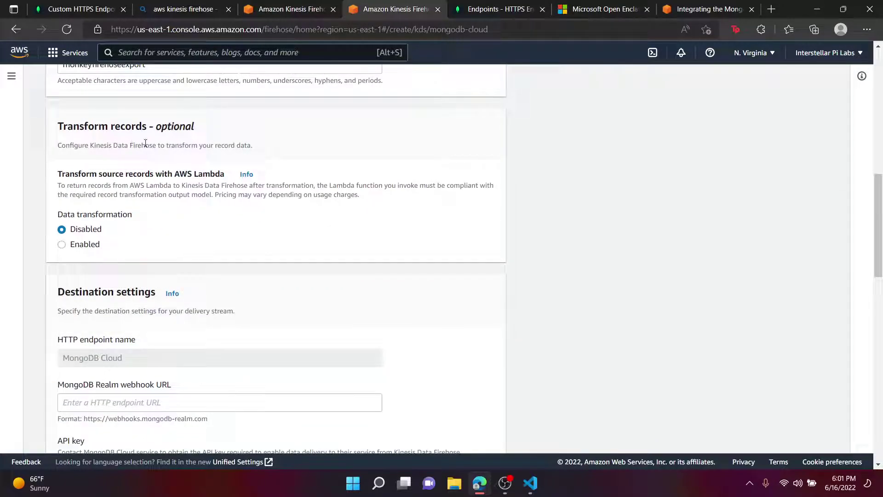
pyautogui.scroll(-1, 202, 187)
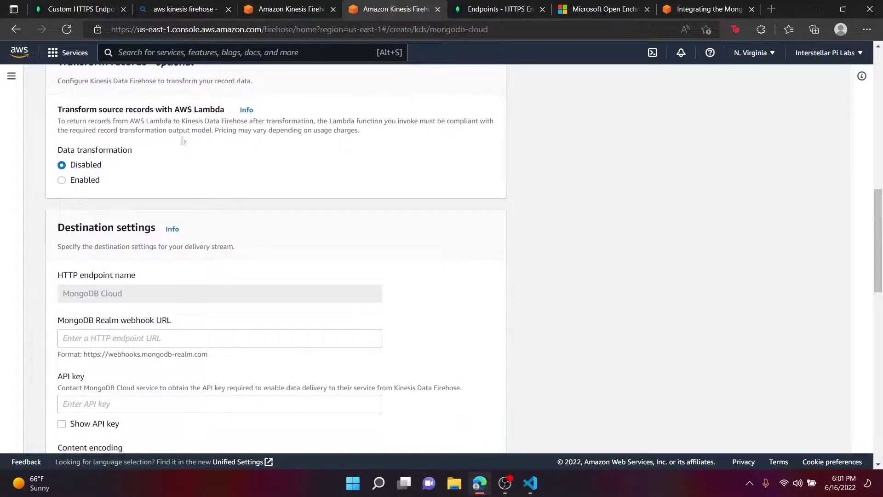
pyautogui.scroll(-2, 276, 191)
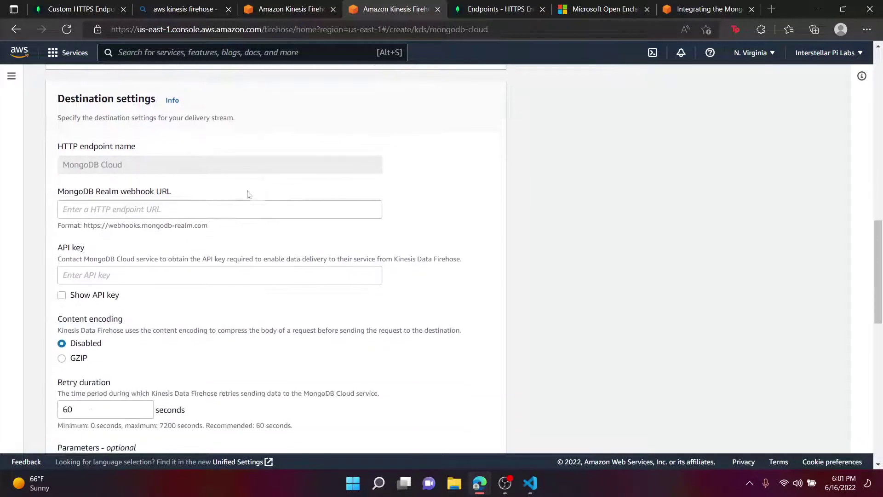
pyautogui.click(200, 208)
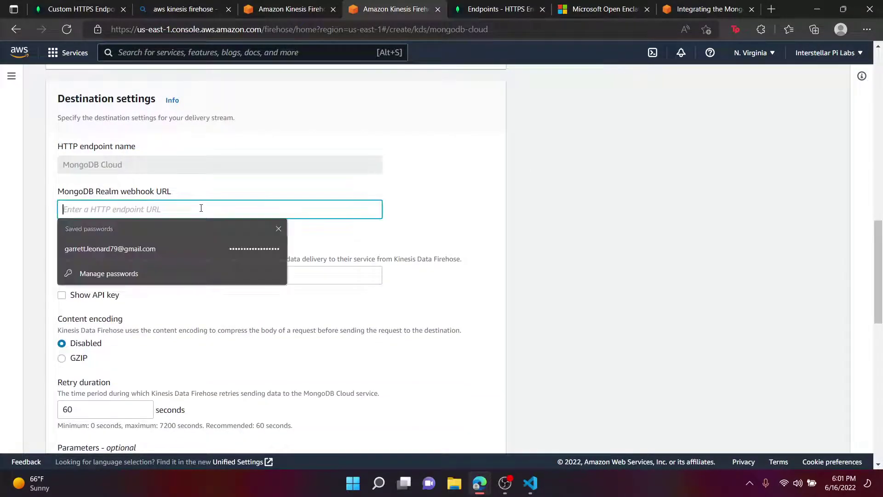
pyautogui.click(253, 189)
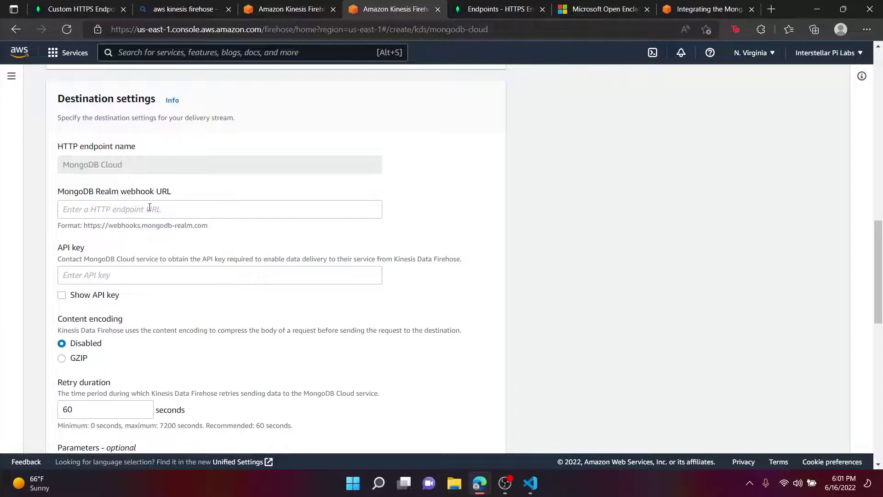
# Step: Switch to Visual Studio Code and copy the monkeyfirehose HTTPS endpoint URL from the notes in awsfirehosetoatlas.js
pyautogui.click(530, 483)
pyautogui.click(459, 248)
pyautogui.scroll(-1, 459, 212)
pyautogui.scroll(-7, 459, 212)
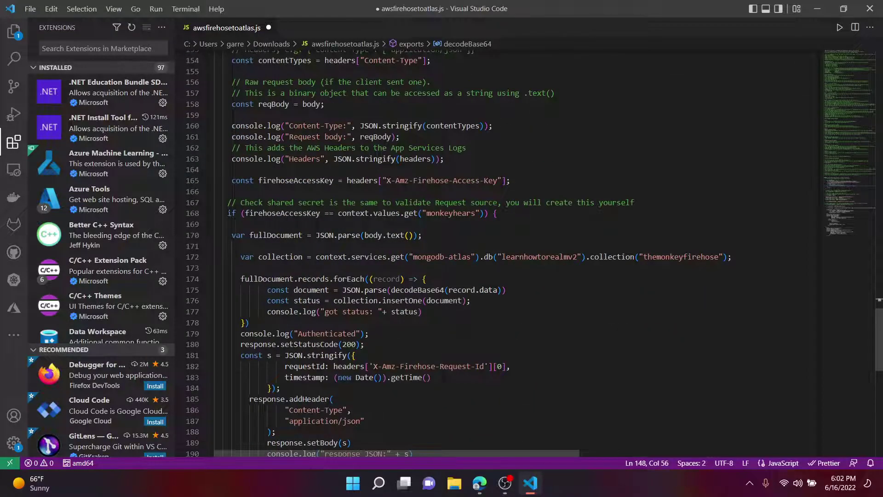
pyautogui.scroll(-5, 459, 212)
pyautogui.scroll(20, 465, 328)
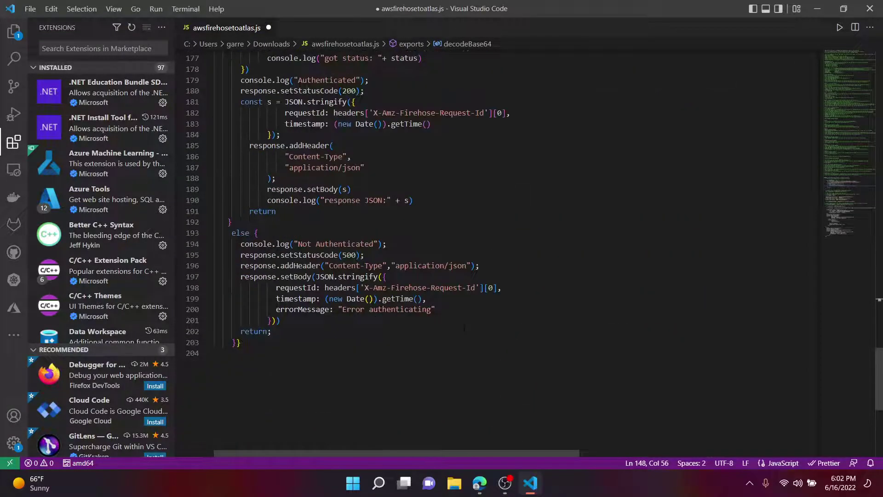
pyautogui.scroll(20, 503, 253)
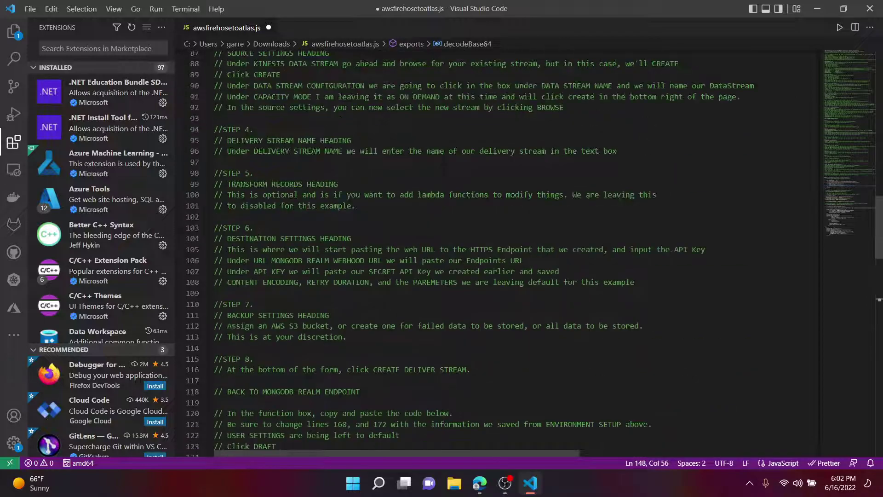
pyautogui.scroll(6, 470, 326)
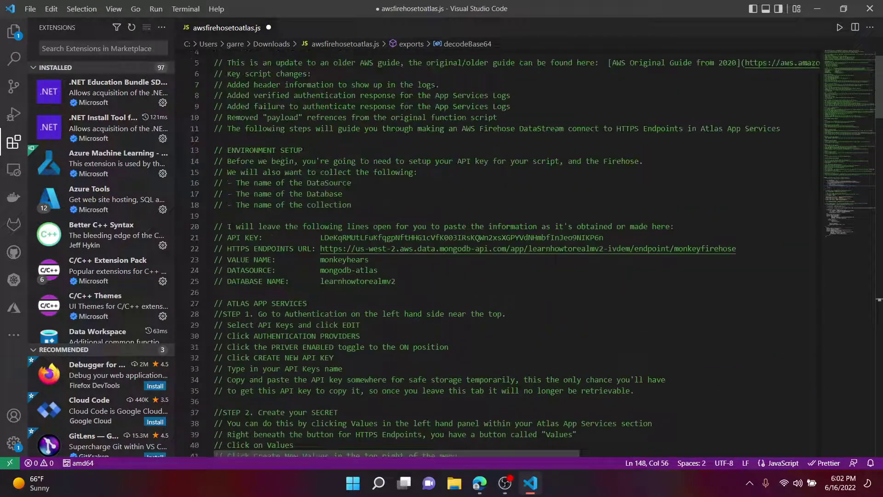
pyautogui.moveTo(737, 285); pyautogui.dragTo(325, 285)
pyautogui.rightClick(328, 286)
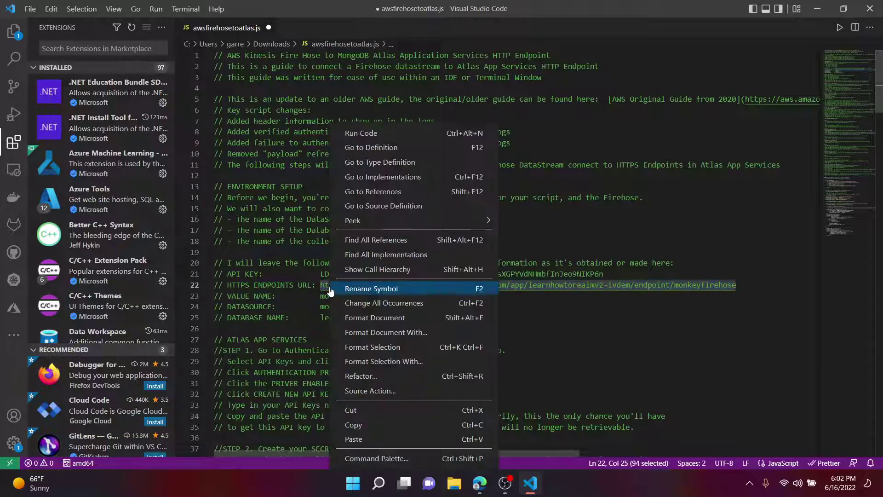
pyautogui.click(373, 425)
# Step: Return to the AWS console in the browser and paste the copied endpoint URL as the MongoDB Realm webhook URL
pyautogui.click(480, 483)
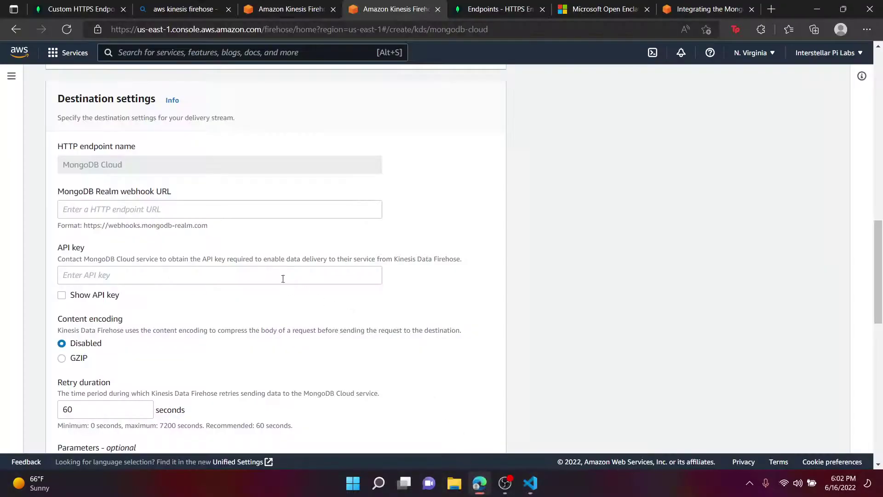
pyautogui.click(232, 206)
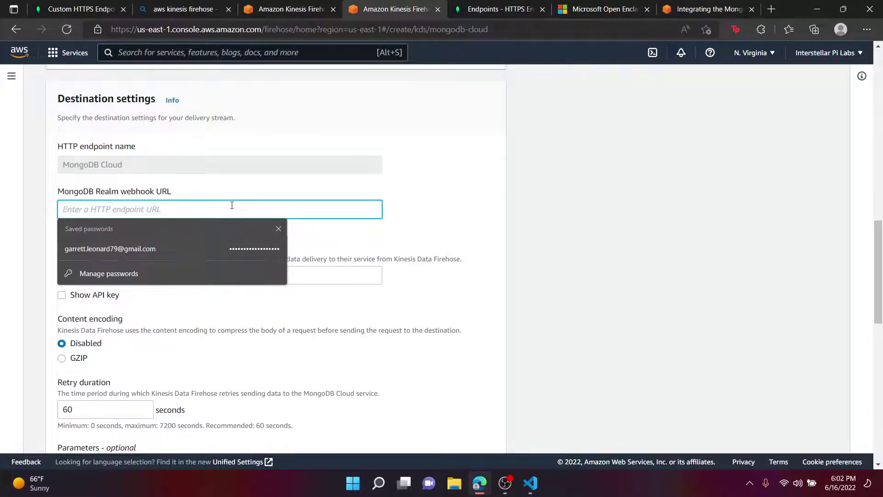
pyautogui.hotkey('ctrl', 'v')
pyautogui.click(258, 243)
# Step: Copy the API key from the Visual Studio Code notes into the delivery stream's API key field and show it unmasked
pyautogui.click(216, 276)
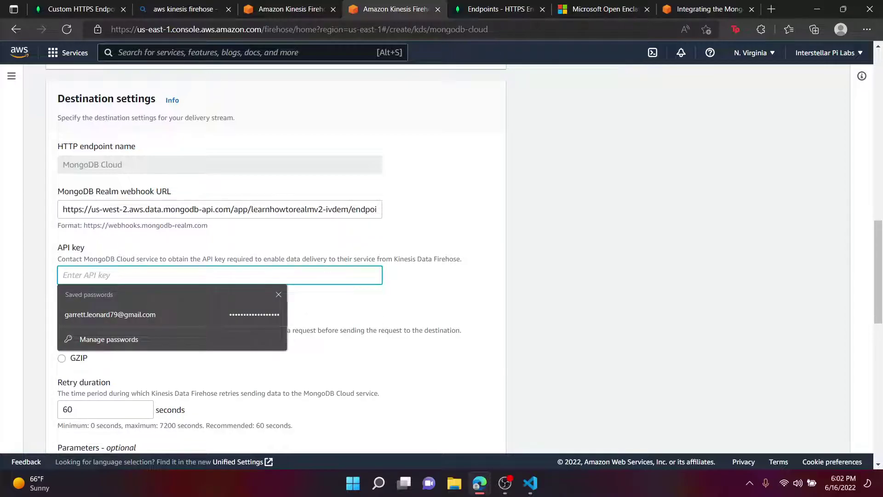
pyautogui.click(531, 483)
pyautogui.click(369, 317)
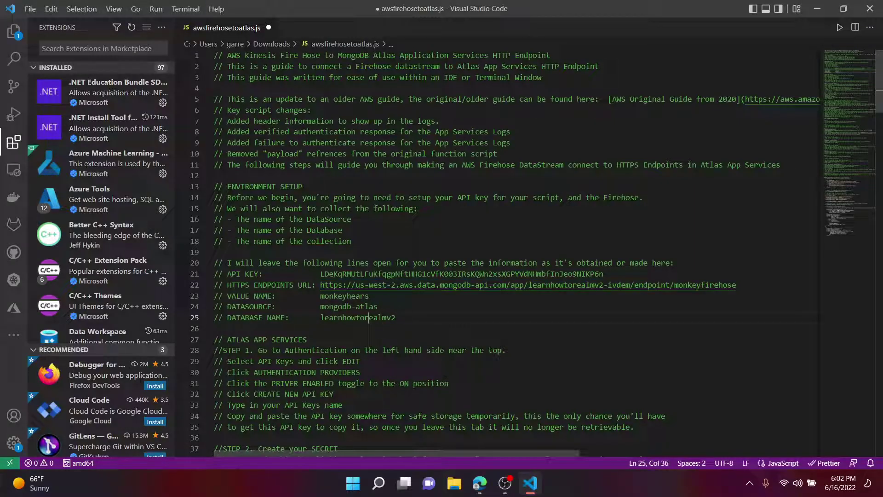
pyautogui.moveTo(603, 273); pyautogui.dragTo(321, 275)
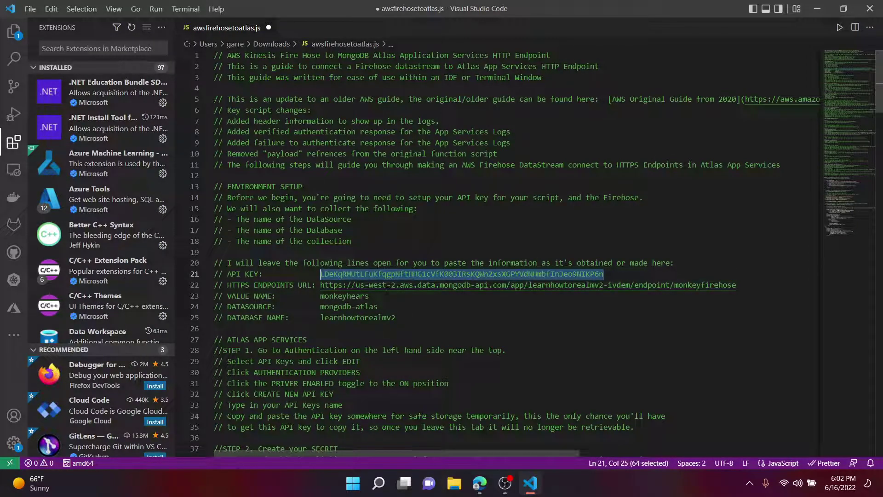
pyautogui.hotkey('alt', 'Tab')
pyautogui.hotkey('ctrl', 'v')
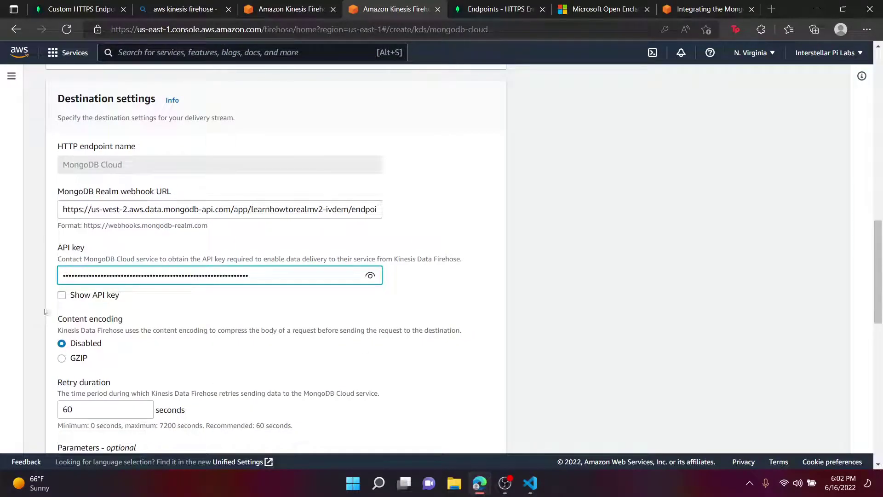
pyautogui.click(70, 295)
pyautogui.click(368, 275)
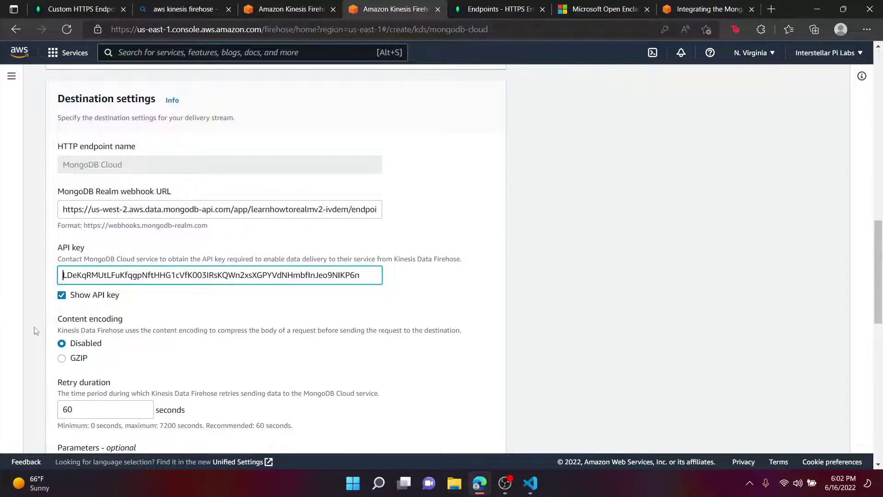
pyautogui.scroll(-3, 175, 361)
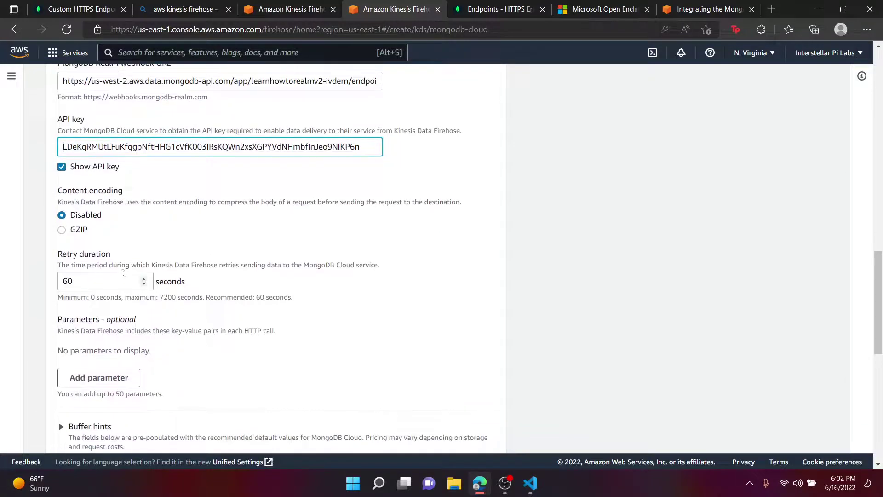
pyautogui.scroll(-5, 134, 219)
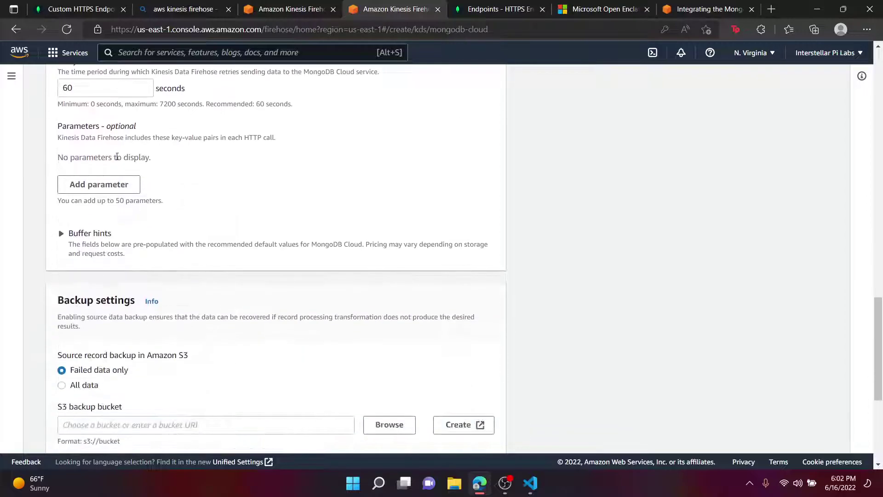
pyautogui.scroll(2, 138, 223)
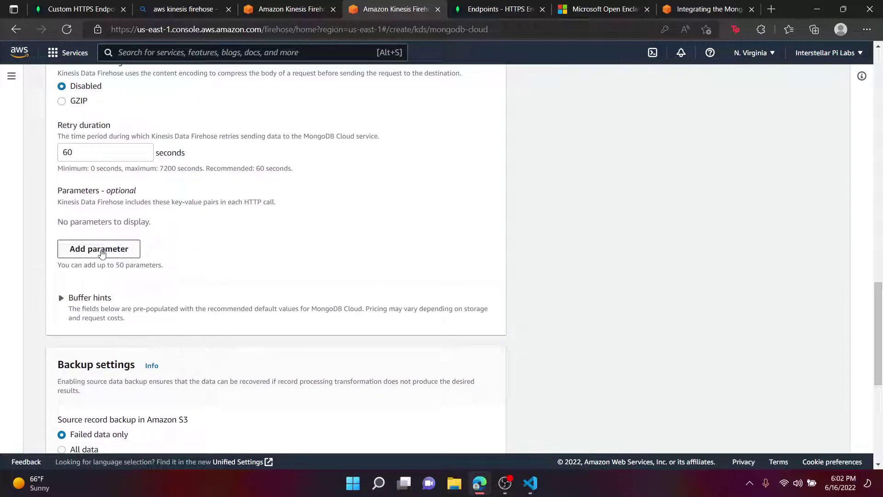
pyautogui.click(101, 253)
pyautogui.click(134, 239)
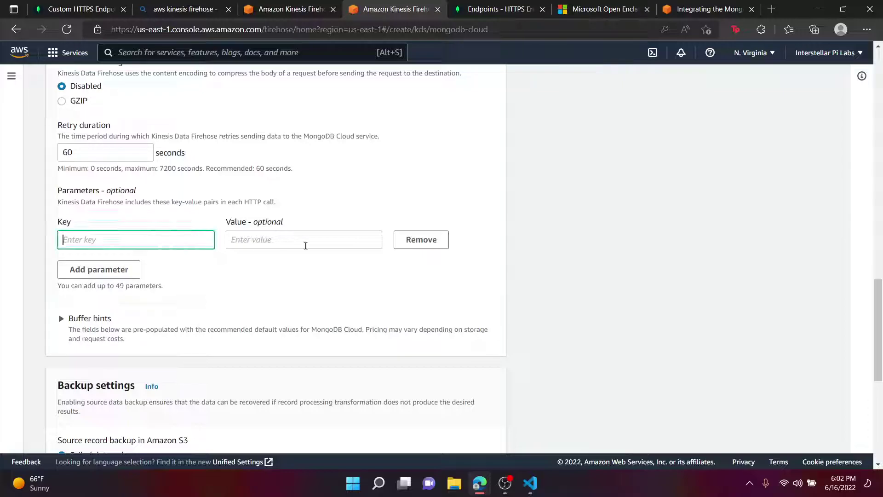
pyautogui.click(418, 245)
# Step: Choose the firehosestuff bucket as the S3 backup bucket for failed data
pyautogui.scroll(-5, 276, 263)
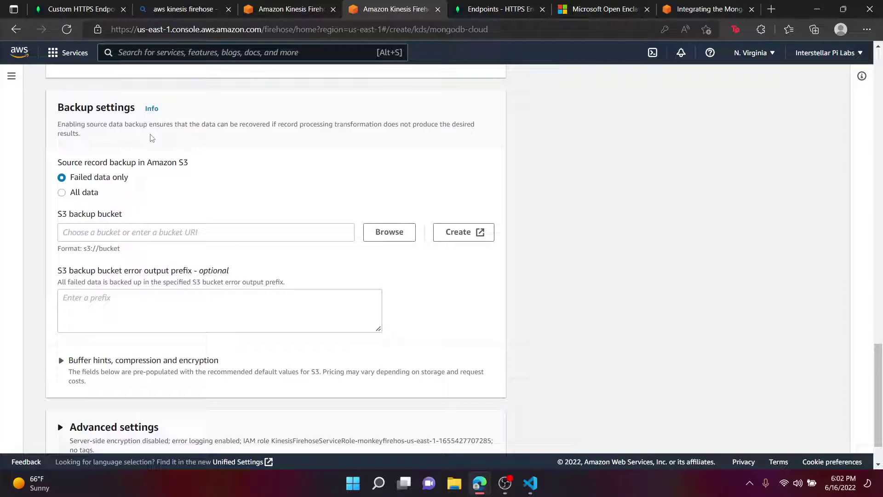
pyautogui.click(386, 233)
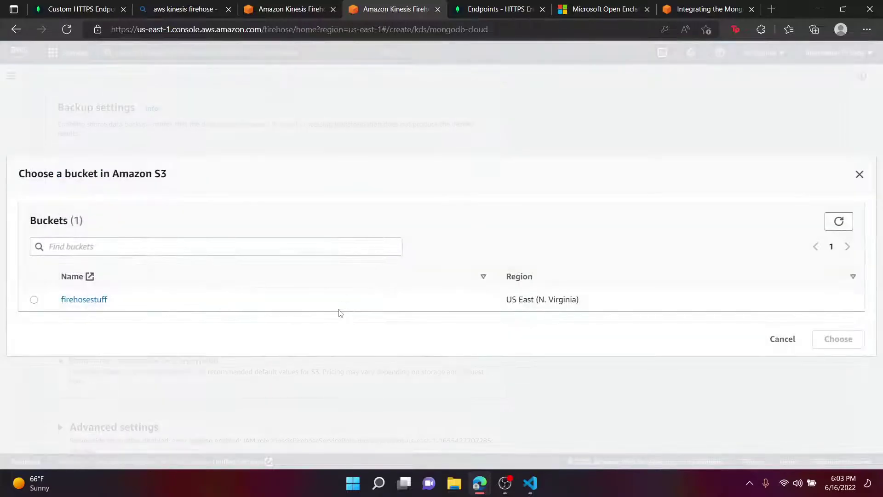
pyautogui.click(34, 300)
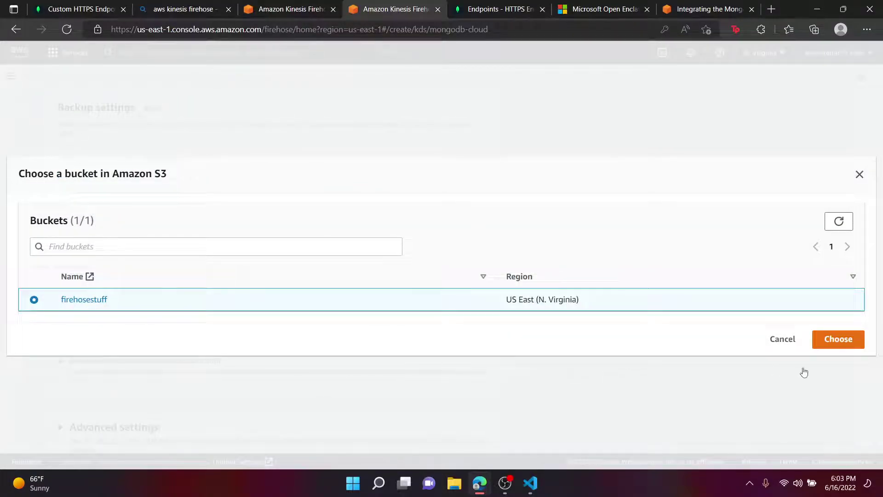
pyautogui.click(830, 346)
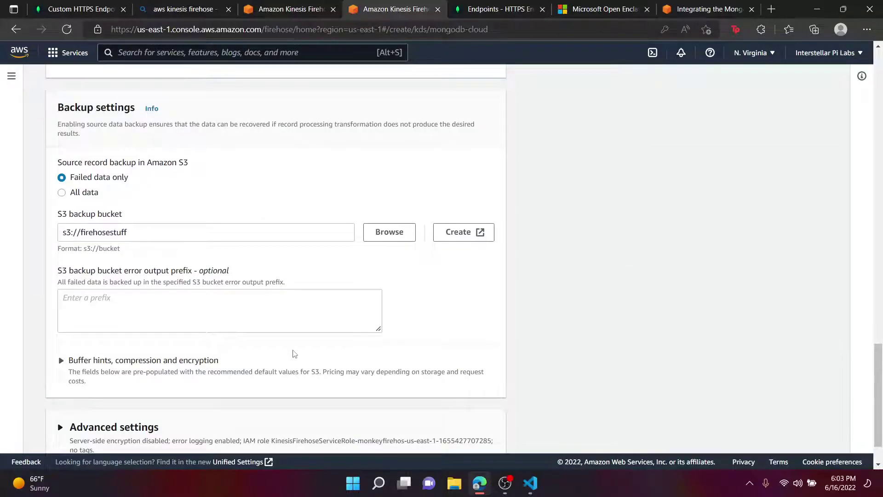
# Step: Expand the advanced settings and review the encryption, CloudWatch error logging, IAM role and tag options
pyautogui.scroll(-1, 291, 345)
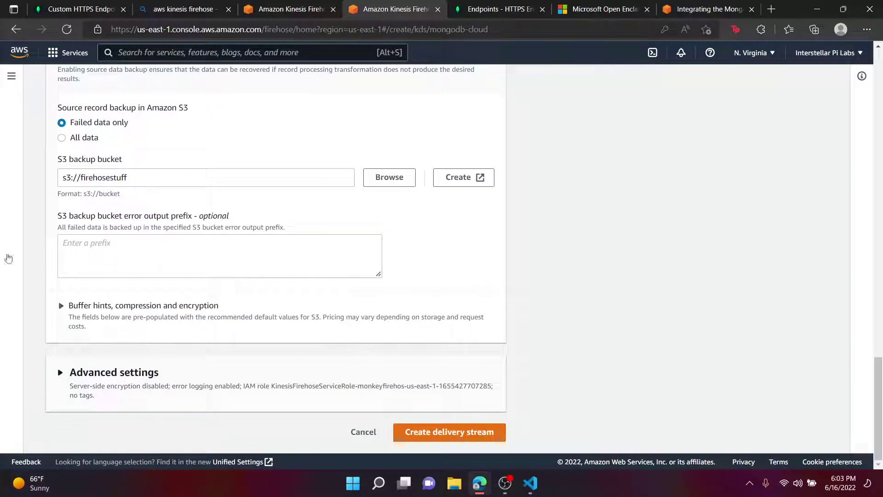
pyautogui.click(72, 373)
pyautogui.scroll(-5, 138, 348)
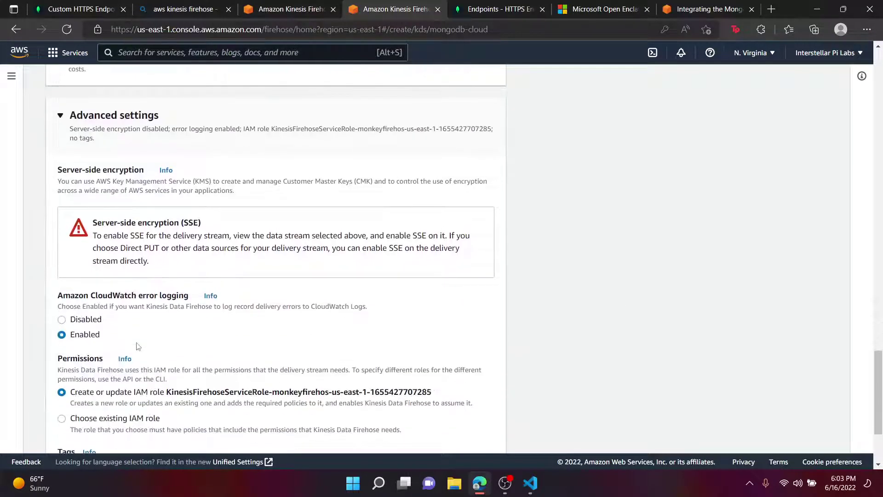
pyautogui.scroll(-3, 179, 342)
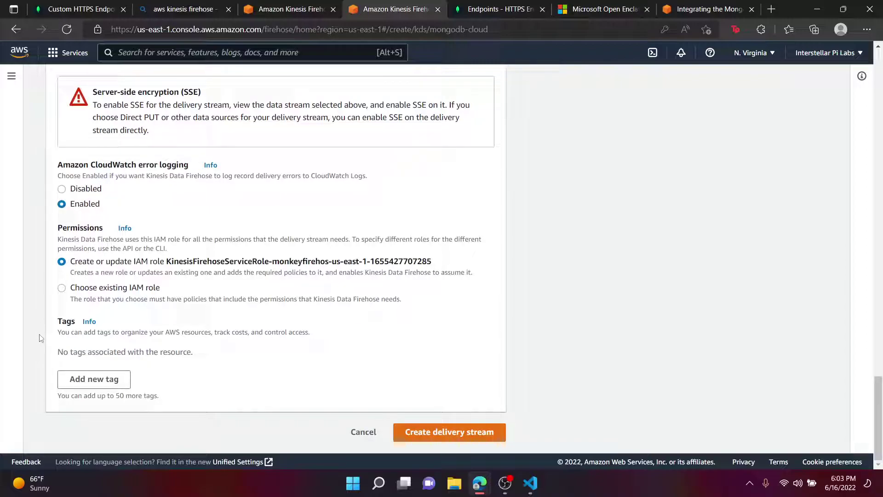
pyautogui.scroll(12, 42, 340)
pyautogui.scroll(-7, 44, 350)
pyautogui.scroll(-6, 44, 349)
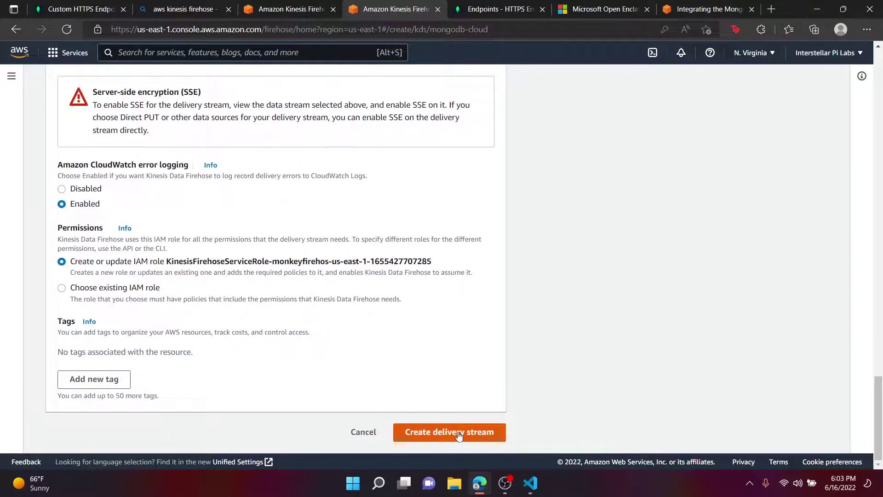
# Step: Check the form once more, create the delivery stream and decline saving the password in the browser
pyautogui.scroll(12, 459, 435)
pyautogui.scroll(-8, 459, 435)
pyautogui.scroll(-4, 459, 436)
pyautogui.click(453, 438)
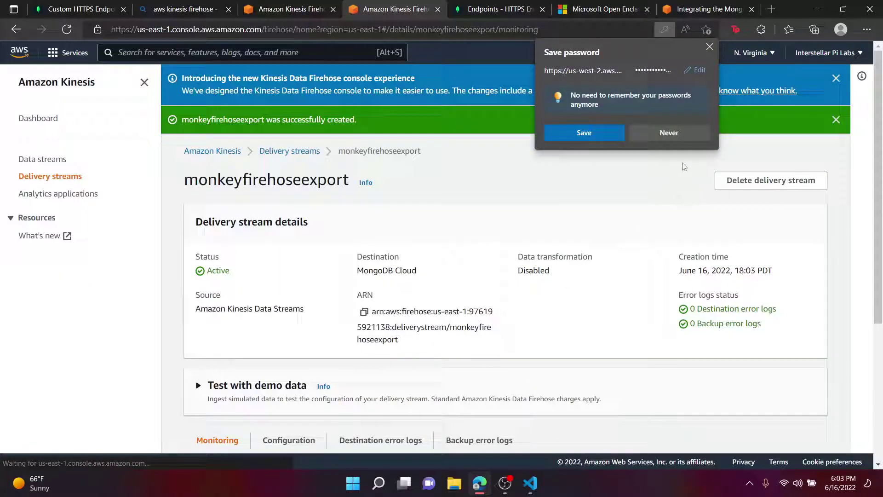
pyautogui.click(669, 133)
# Step: Start sending demo data to the monkeyfirehoseexport delivery stream from its demo data test section
pyautogui.scroll(-5, 380, 262)
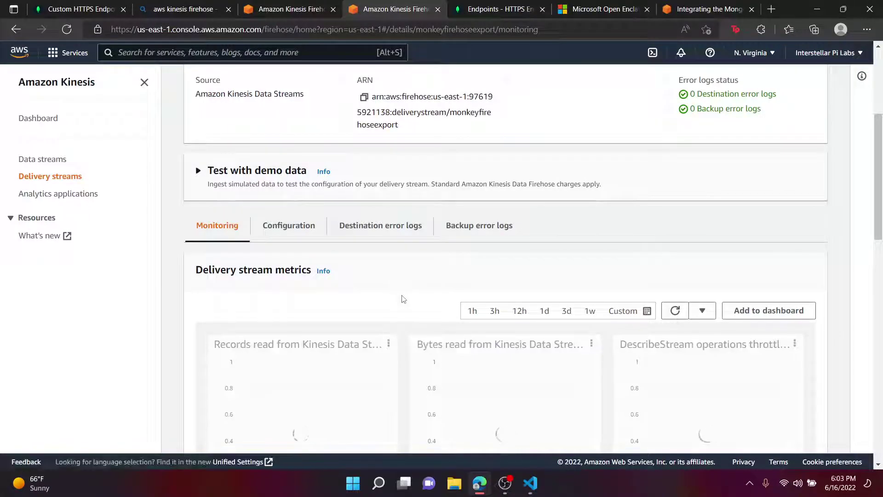
pyautogui.scroll(5, 404, 297)
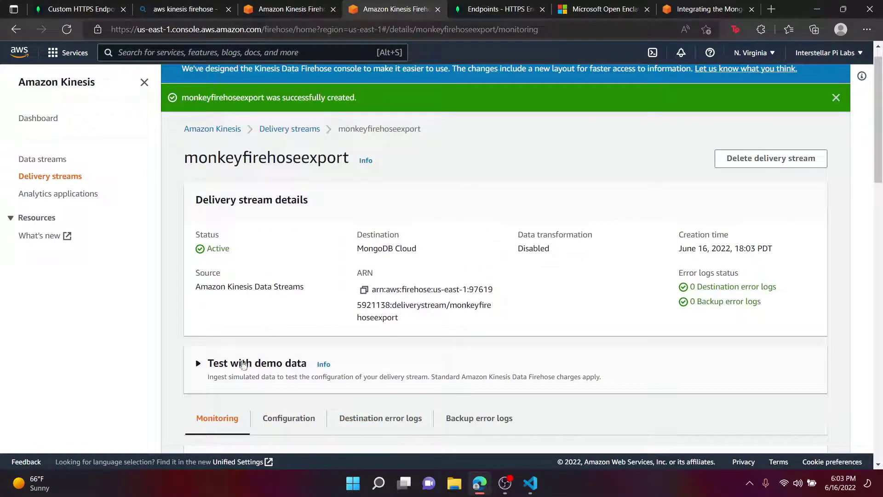
pyautogui.scroll(-1, 320, 290)
pyautogui.scroll(-2, 320, 290)
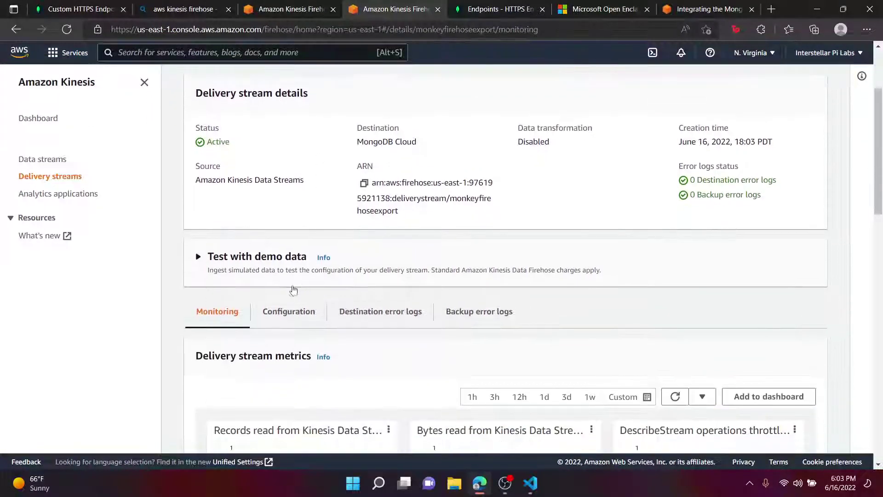
pyautogui.click(266, 264)
pyautogui.scroll(-4, 266, 266)
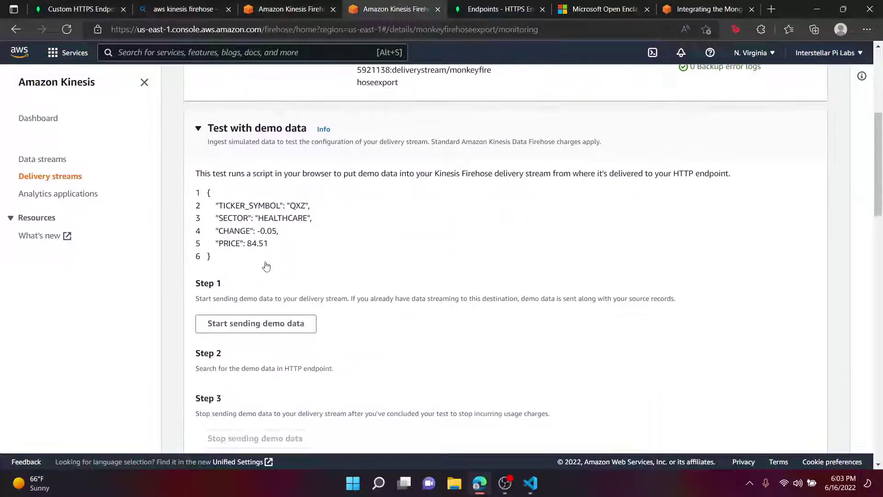
pyautogui.click(259, 261)
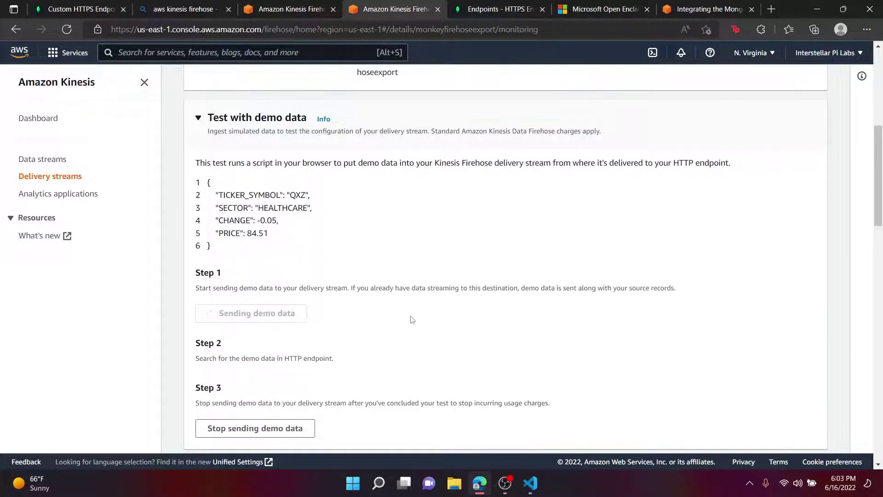
# Step: Open the MongoDB App Services logs for the app and reload them to check for incoming Firehose requests
pyautogui.scroll(4, 385, 339)
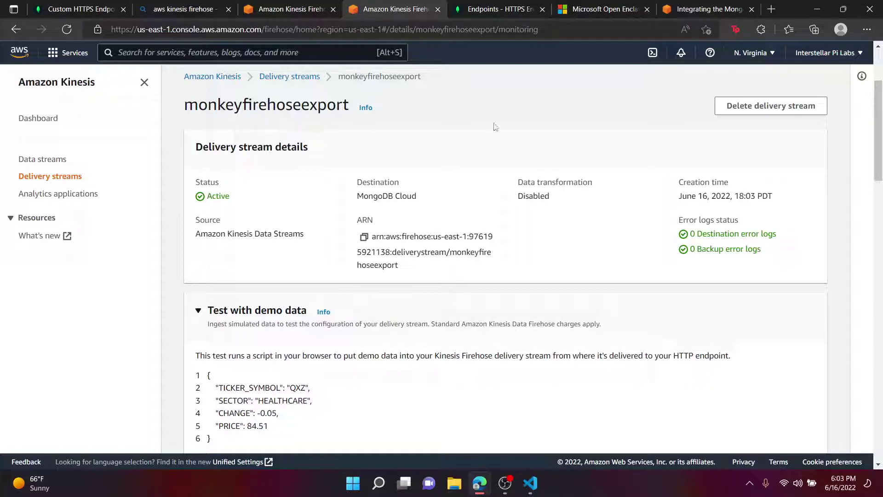
pyautogui.click(499, 11)
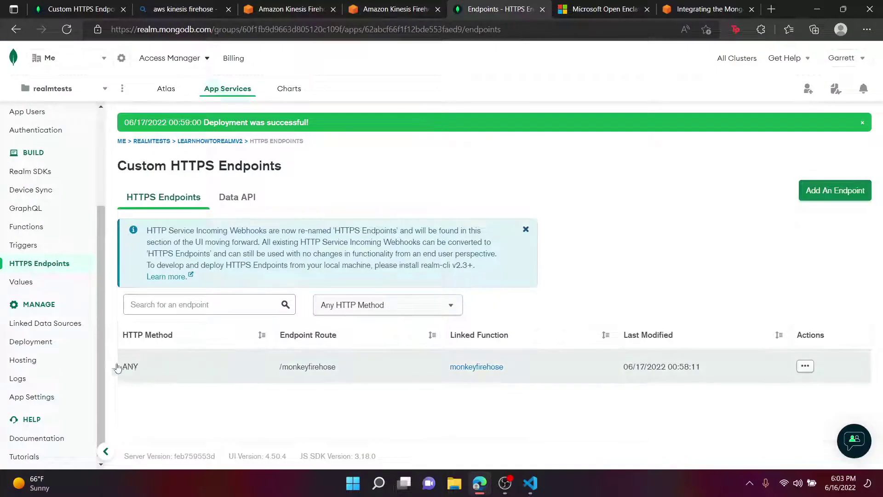
pyautogui.scroll(-1, 56, 341)
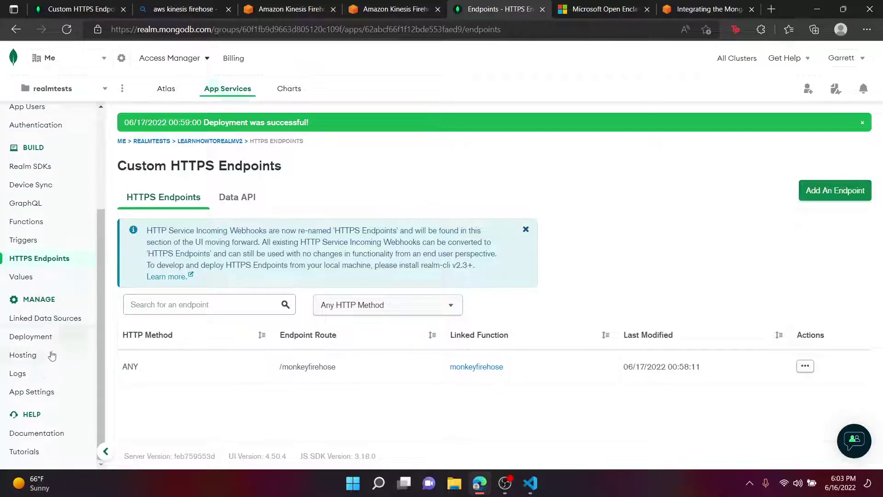
pyautogui.click(32, 377)
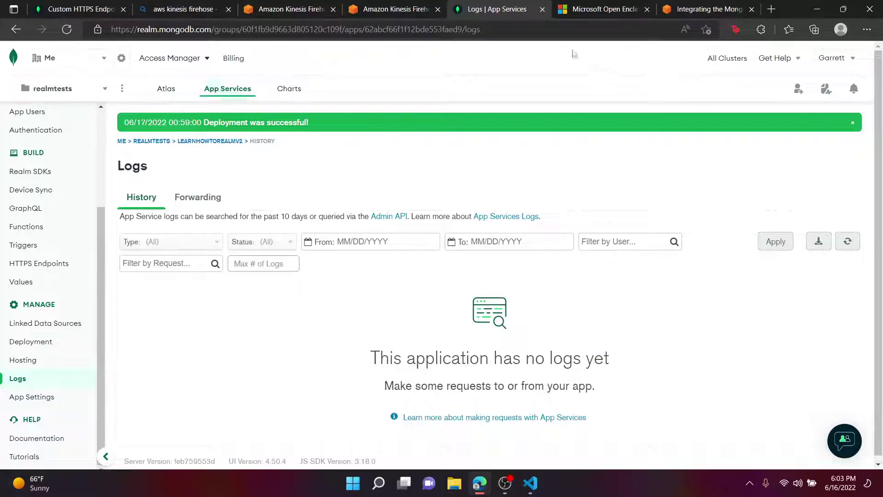
pyautogui.click(67, 29)
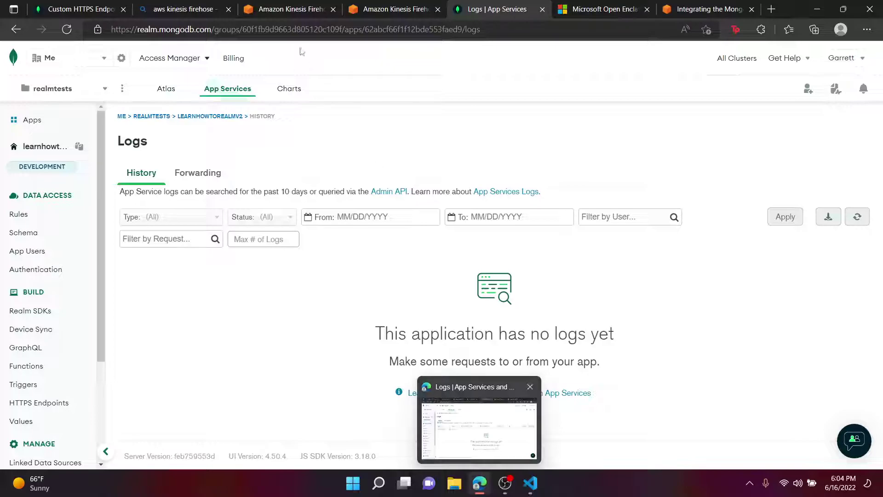
# Step: Switch to the monkeyfirehoseexport delivery stream page and check its destination error logs and demo data test status
pyautogui.click(305, 13)
pyautogui.click(375, 12)
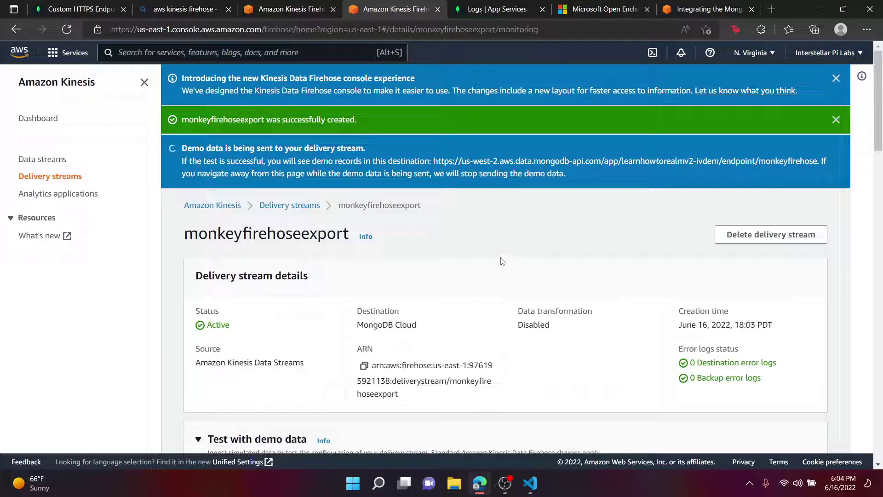
pyautogui.scroll(-12, 499, 261)
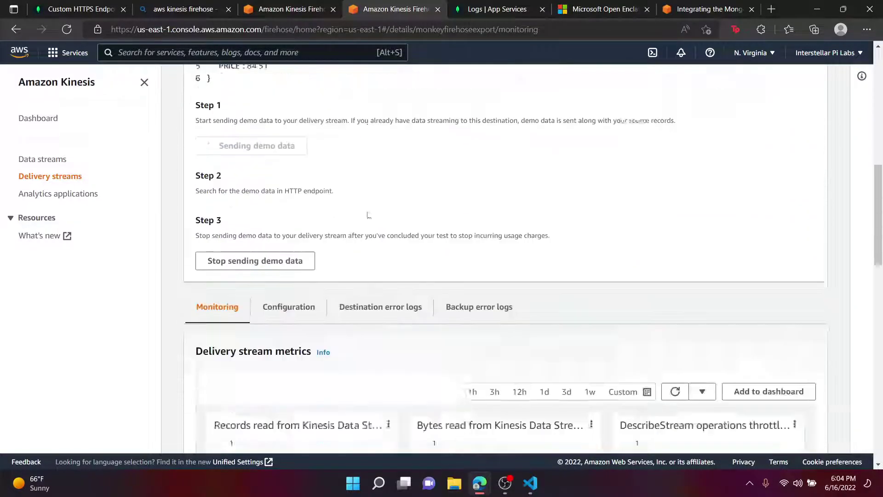
pyautogui.click(376, 215)
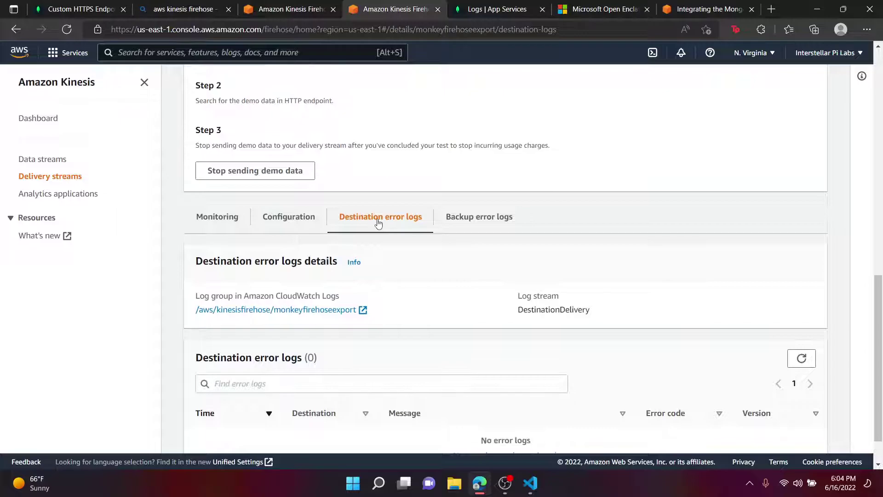
pyautogui.scroll(-1, 460, 222)
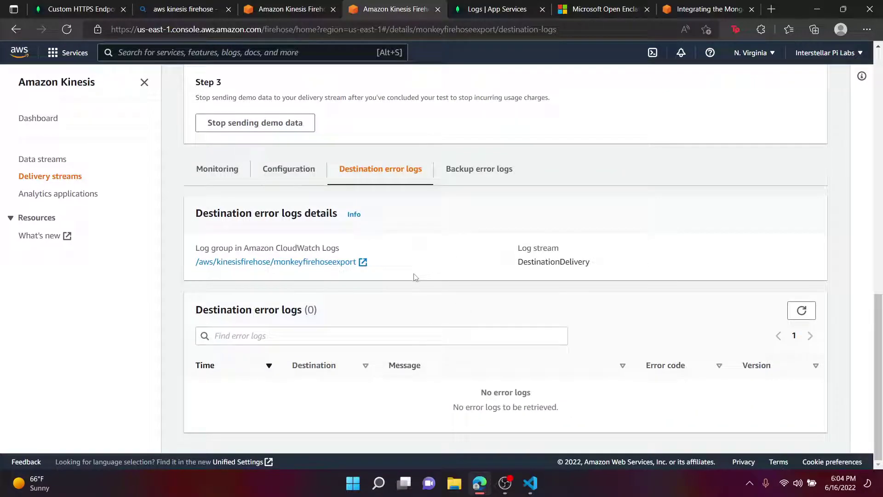
pyautogui.scroll(9, 415, 277)
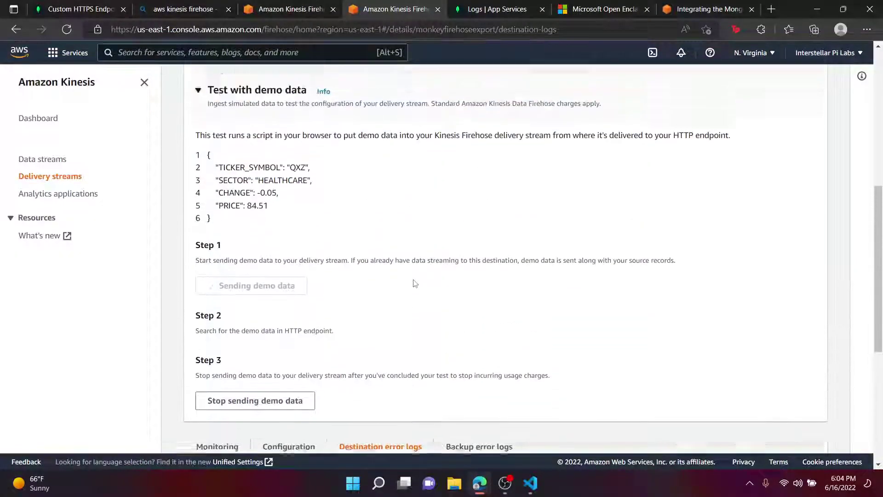
pyautogui.scroll(-9, 415, 283)
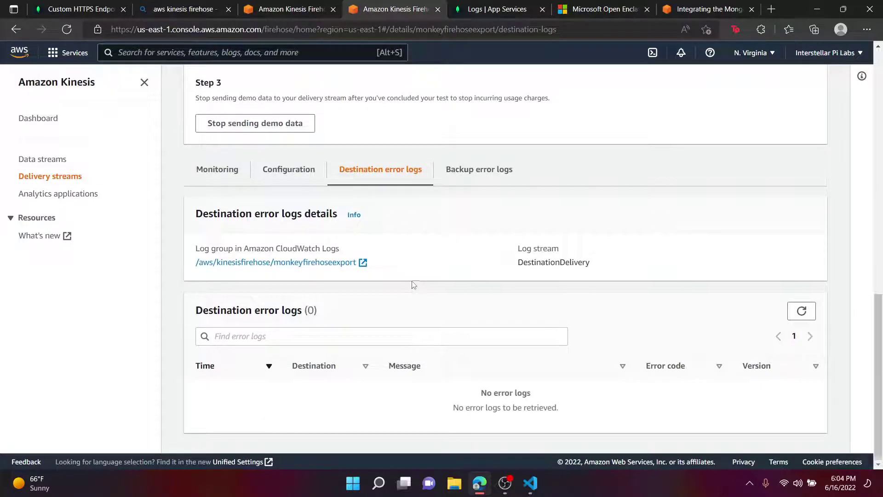
pyautogui.scroll(15, 414, 285)
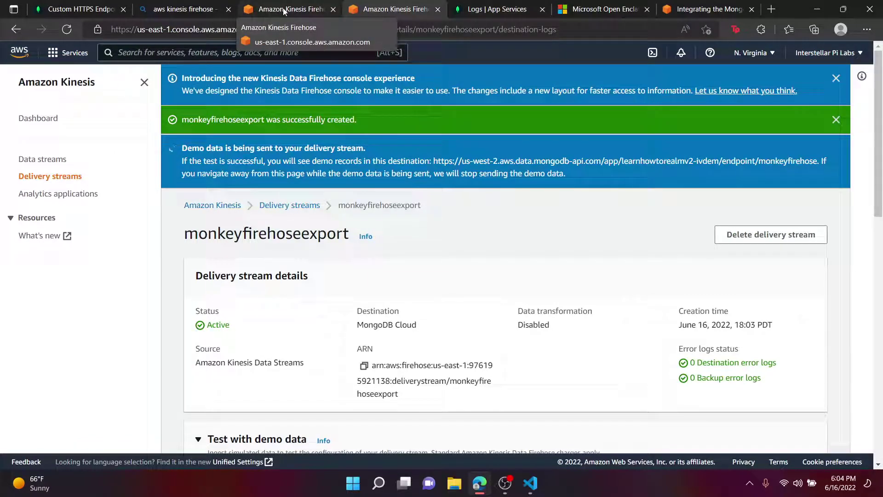
# Step: Switch to Visual Studio Code and review the database and collection names used in the awsfirehosetoatlas.js endpoint function
pyautogui.click(530, 482)
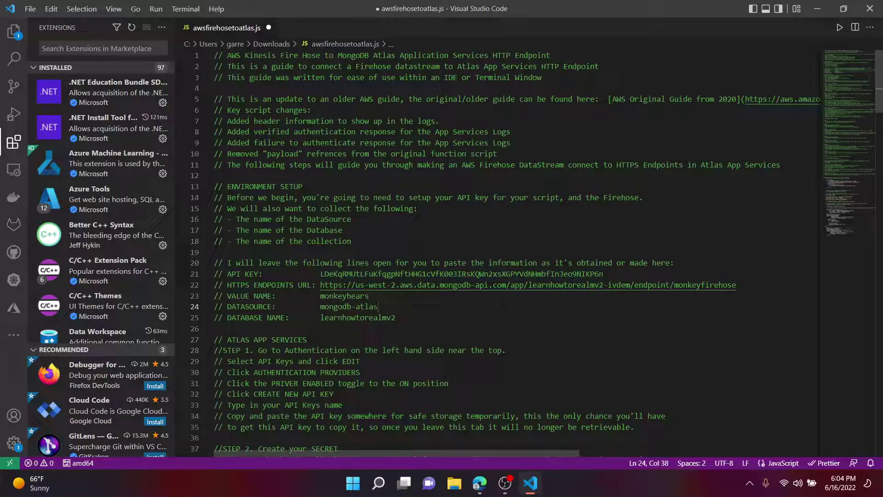
pyautogui.scroll(-20, 506, 253)
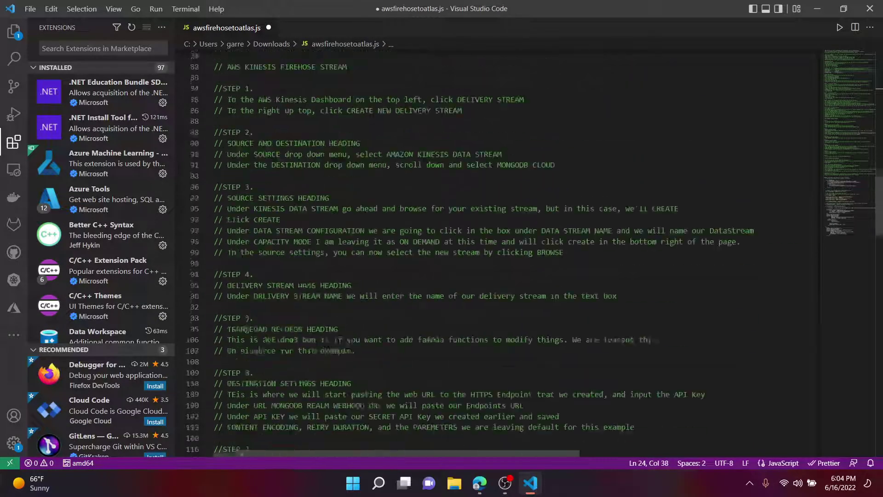
pyautogui.scroll(-18, 506, 253)
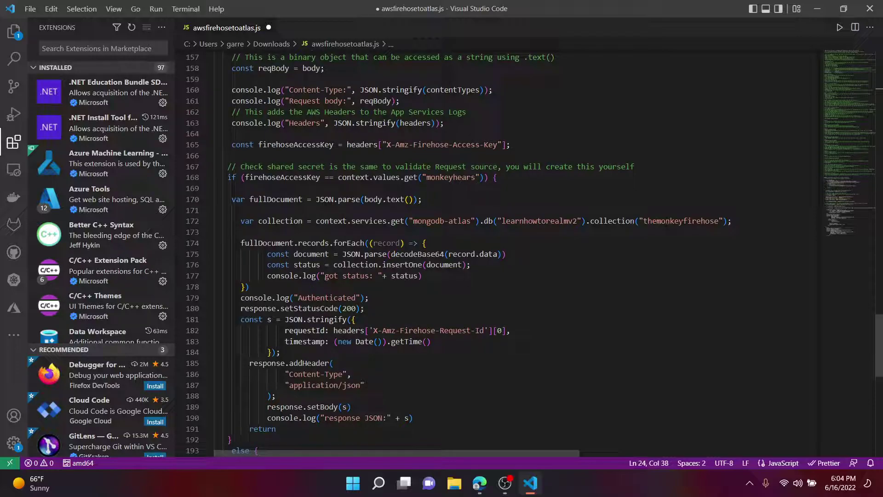
# Step: Switch back to the browser and look through the devSandbox cluster's collections in MongoDB Atlas for the demo data
pyautogui.click(480, 483)
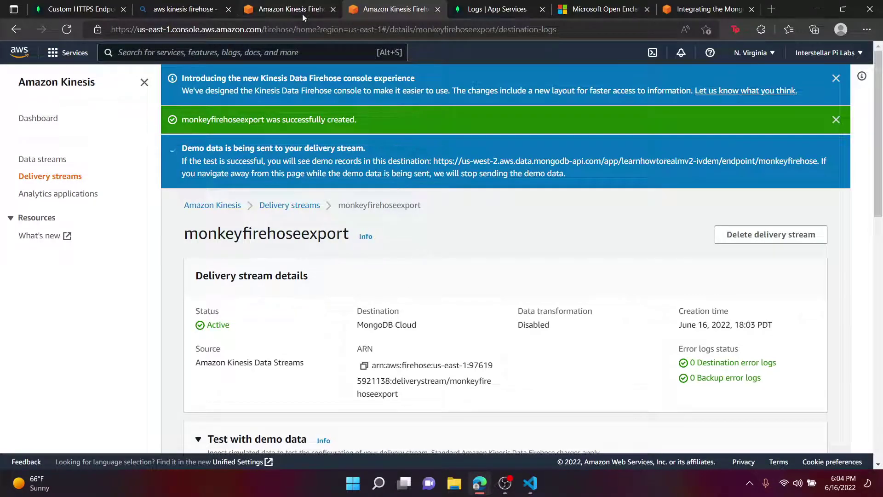
pyautogui.click(488, 9)
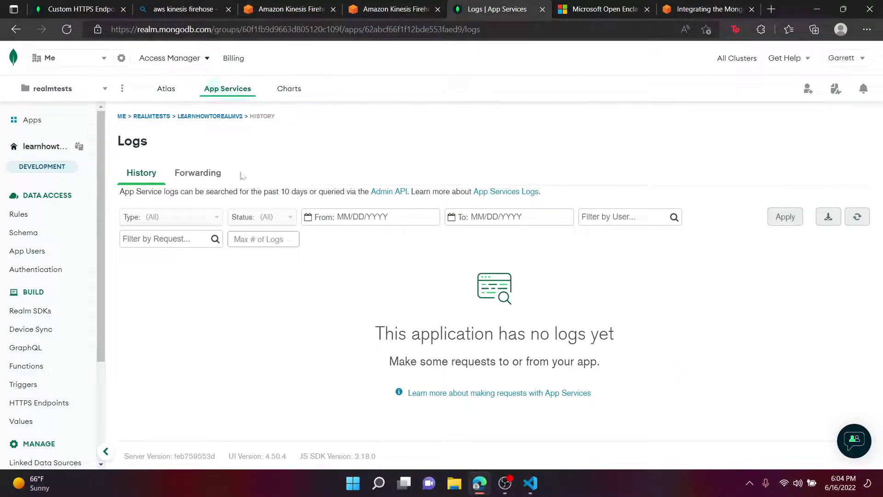
pyautogui.click(166, 89)
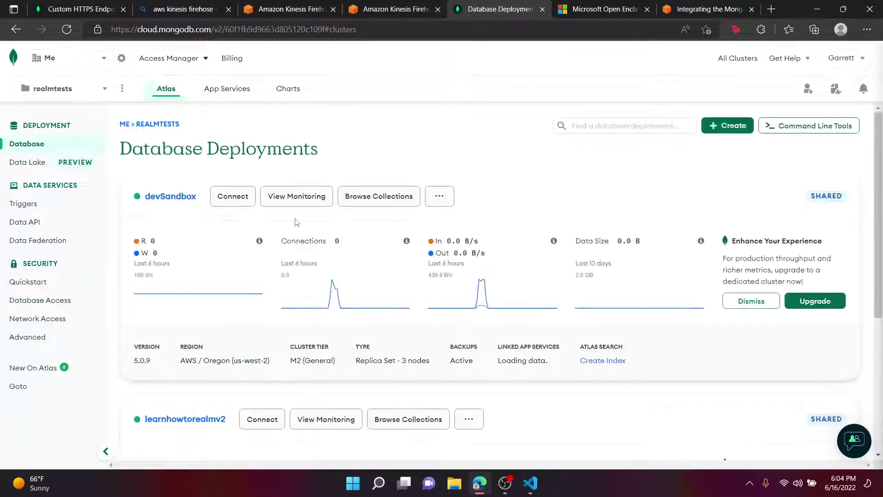
pyautogui.click(388, 197)
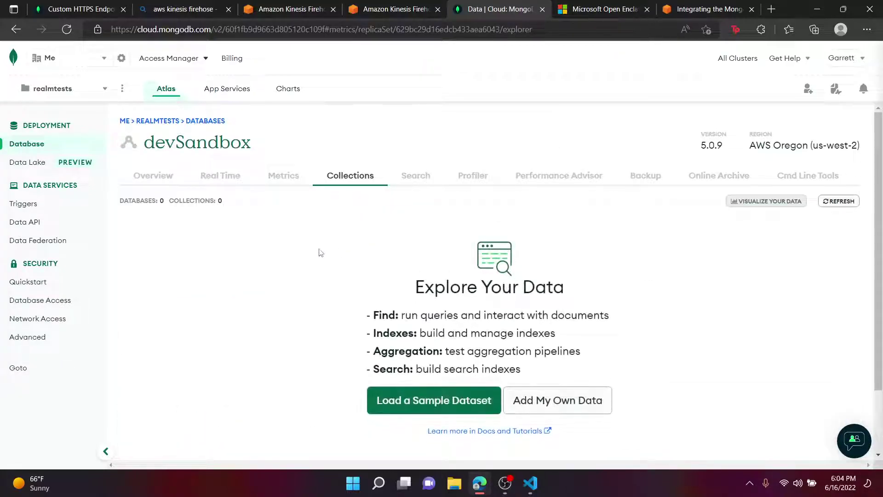
pyautogui.scroll(-2, 313, 251)
pyautogui.scroll(1, 304, 251)
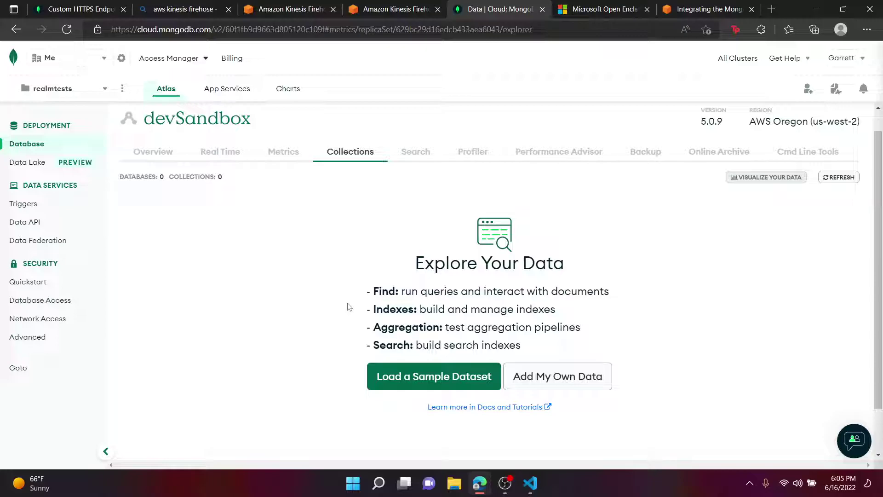
pyautogui.click(156, 157)
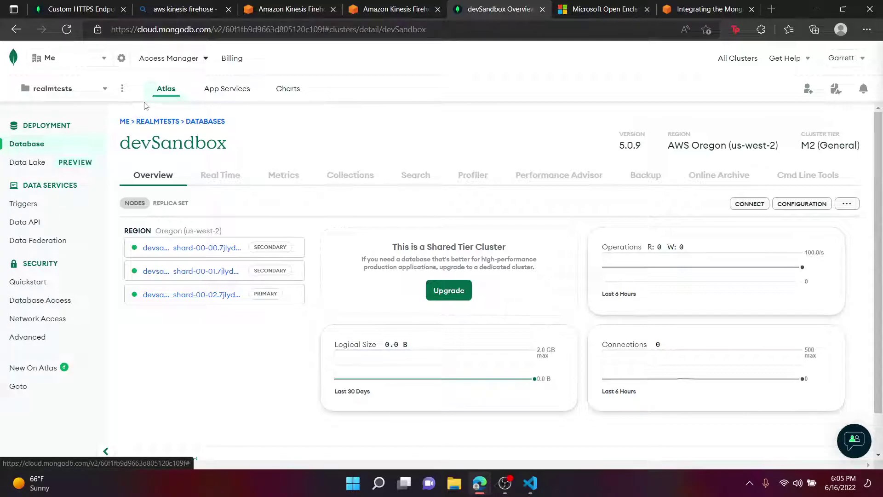
# Step: Browse the documents in the learnhowtorealmv2 cluster's themonkeyfirehose collection and reload the page to check for Firehose demo records
pyautogui.click(157, 91)
pyautogui.scroll(-5, 209, 193)
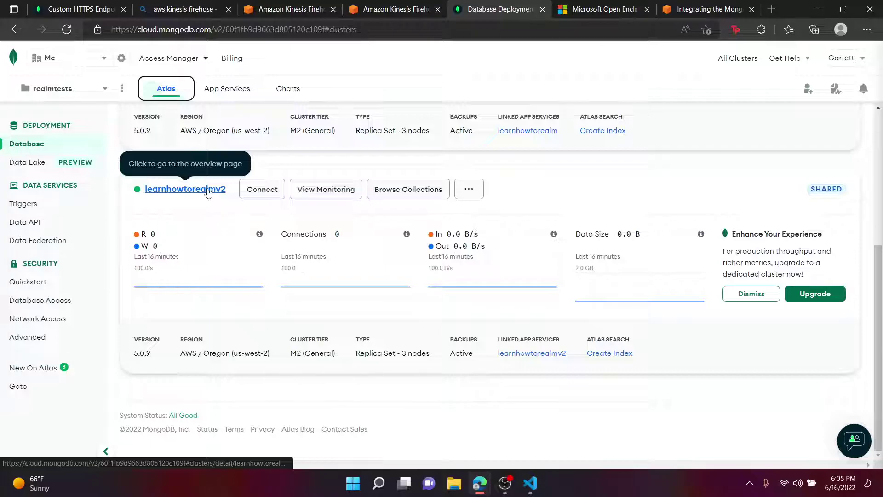
pyautogui.click(389, 194)
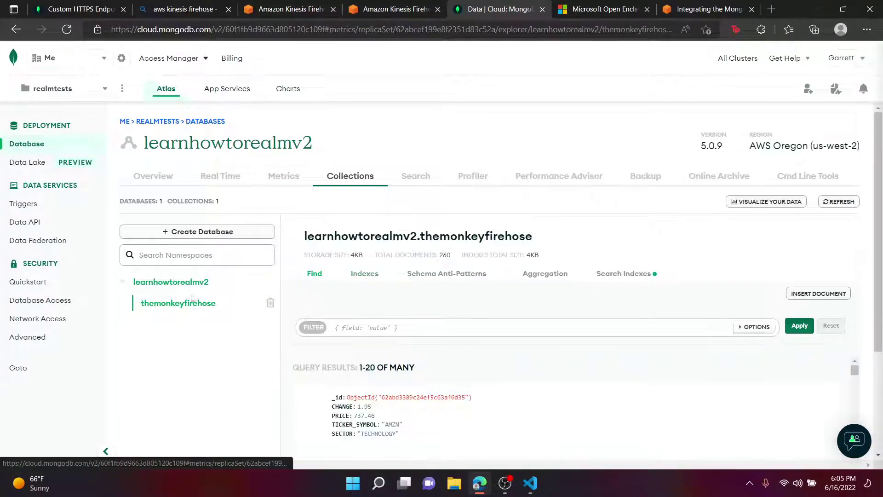
pyautogui.scroll(-5, 479, 359)
pyautogui.scroll(-7, 462, 379)
pyautogui.scroll(-7, 462, 382)
pyautogui.scroll(-6, 463, 378)
pyautogui.scroll(7, 462, 375)
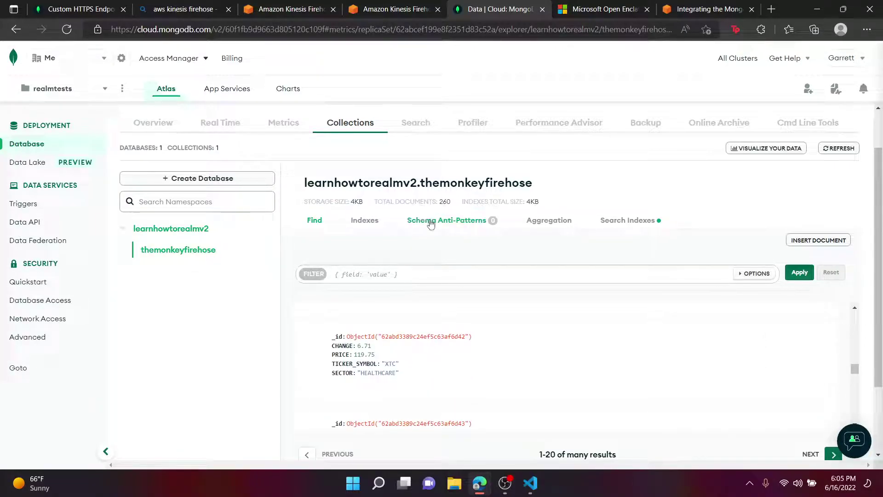
pyautogui.scroll(2, 433, 223)
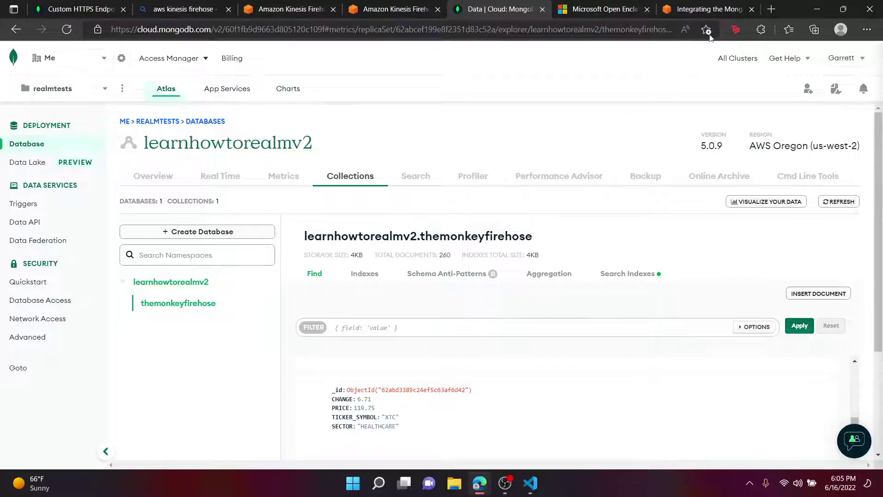
pyautogui.click(69, 32)
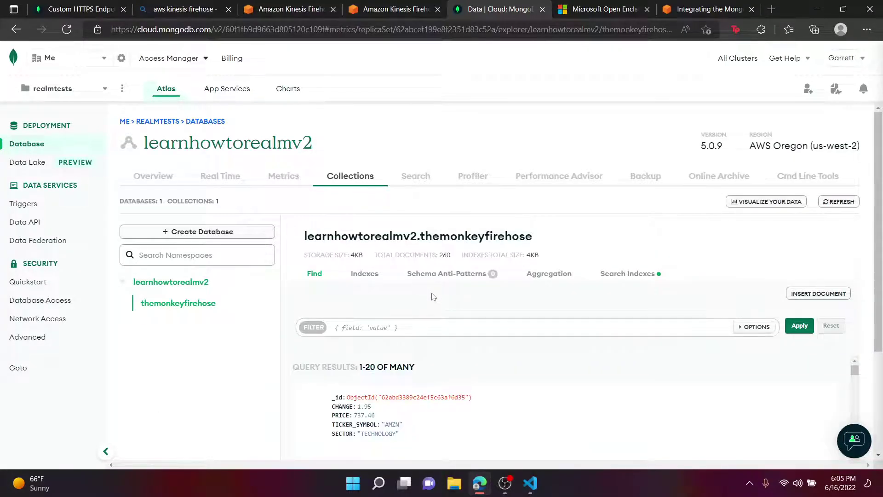
# Step: Return to the monkeyfirehoseexport delivery stream and stop sending demo data
pyautogui.click(275, 13)
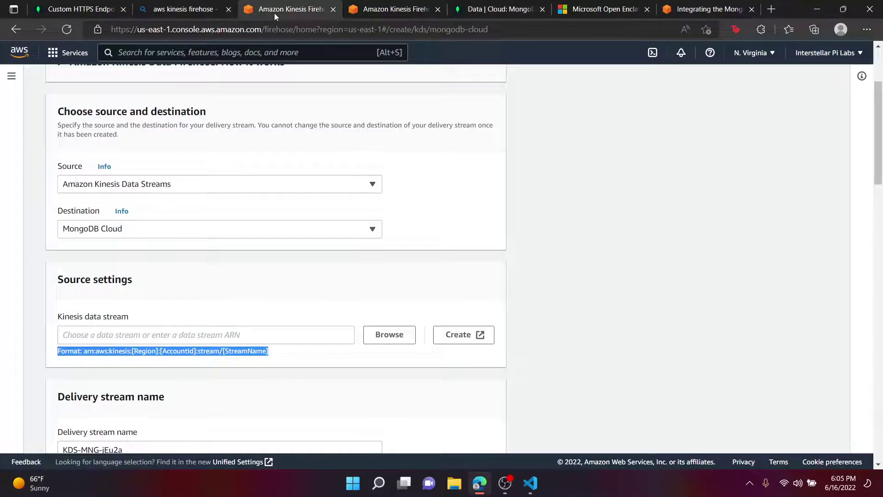
pyautogui.click(172, 13)
pyautogui.click(92, 11)
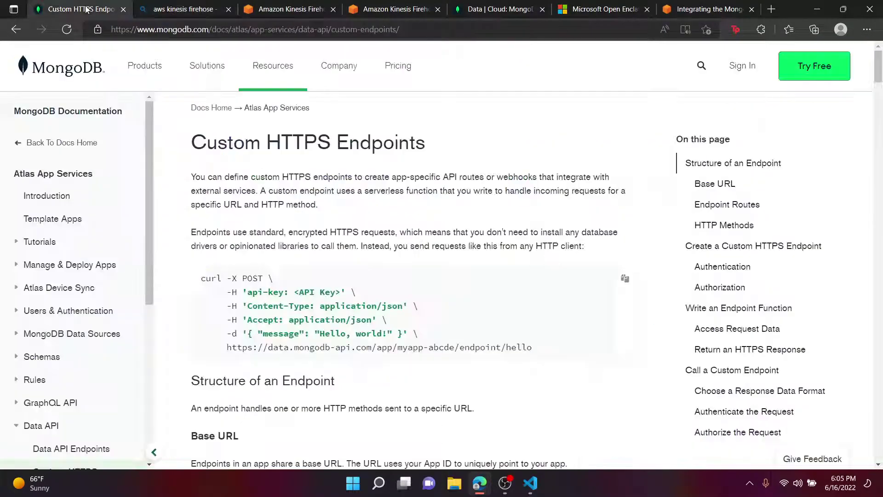
pyautogui.click(380, 13)
pyautogui.scroll(-10, 351, 222)
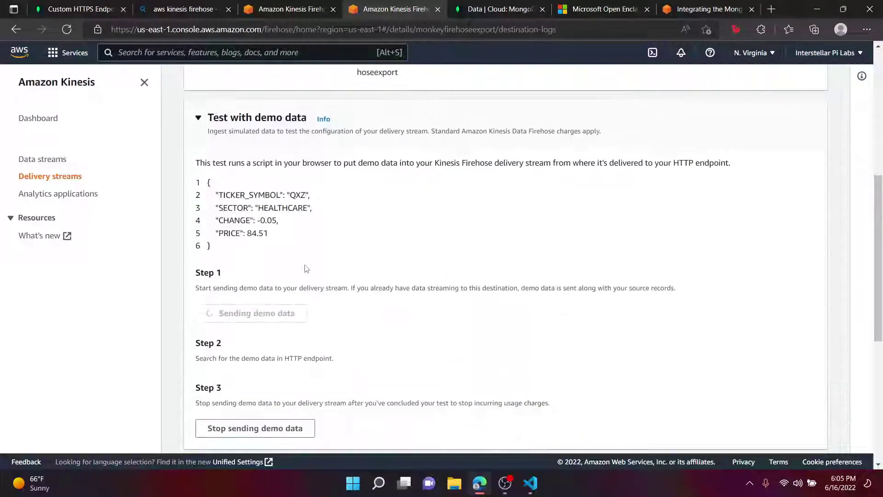
pyautogui.click(245, 175)
# Step: Review the delivery stream's destination error logs and details after the demo data test
pyautogui.scroll(-1, 536, 182)
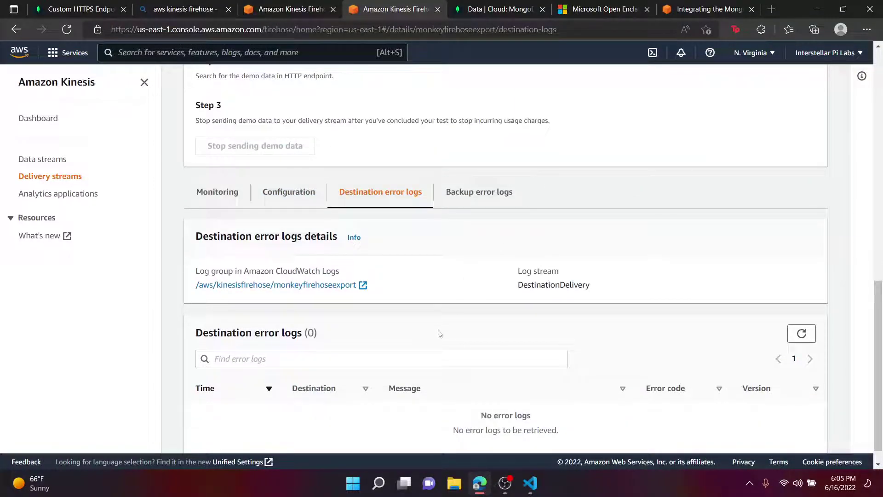
pyautogui.scroll(-1, 441, 334)
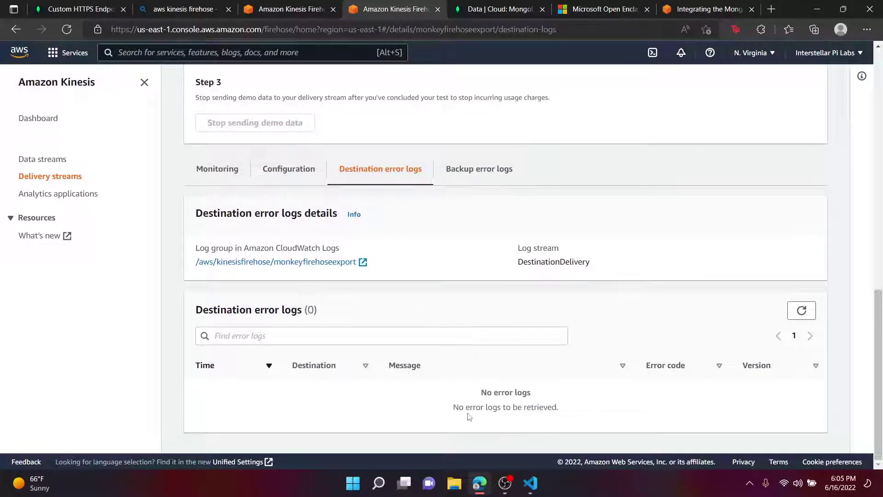
pyautogui.scroll(15, 419, 316)
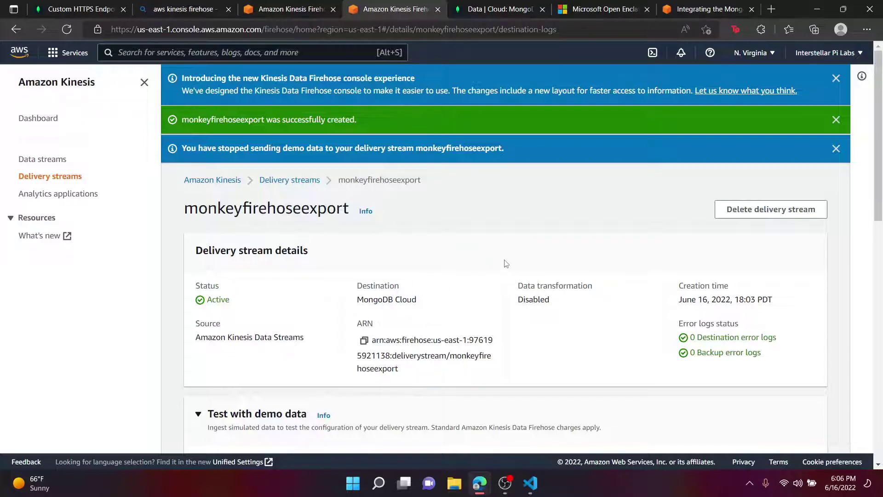
pyautogui.scroll(-10, 517, 261)
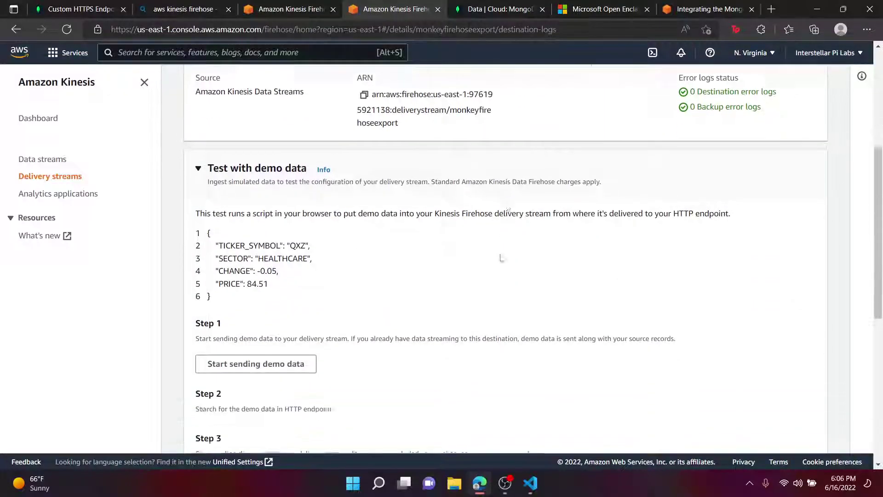
pyautogui.scroll(10, 435, 340)
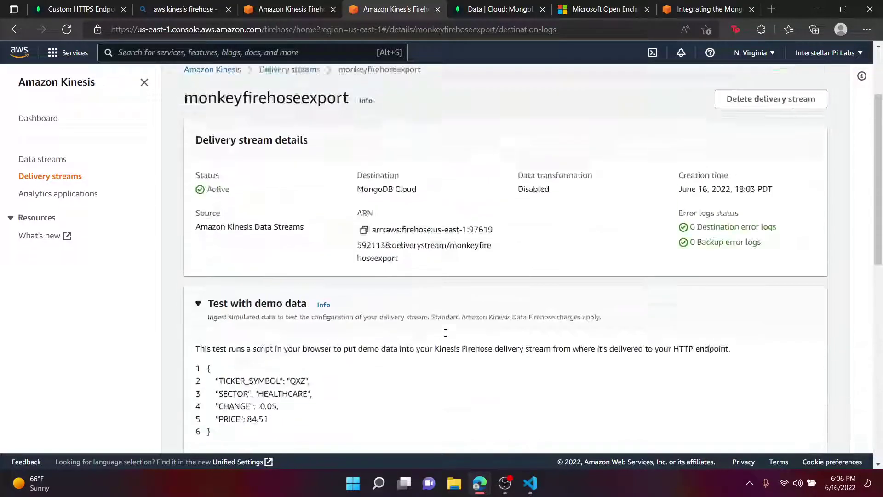
pyautogui.click(505, 483)
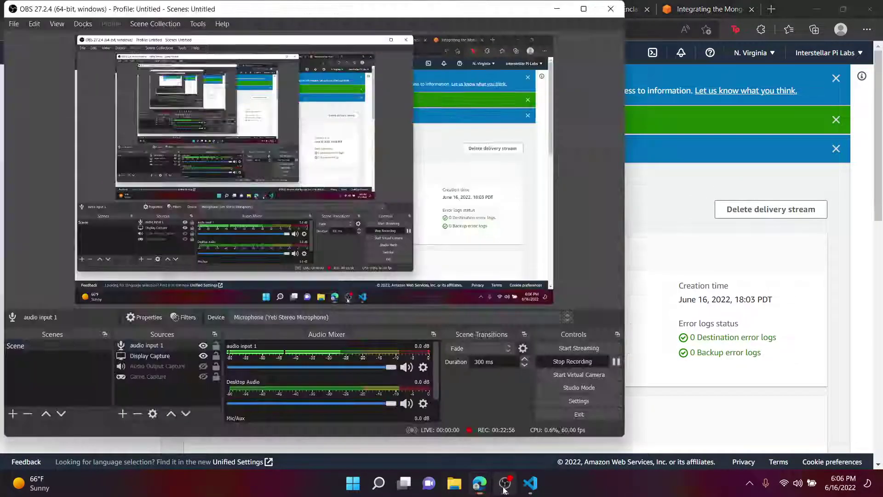